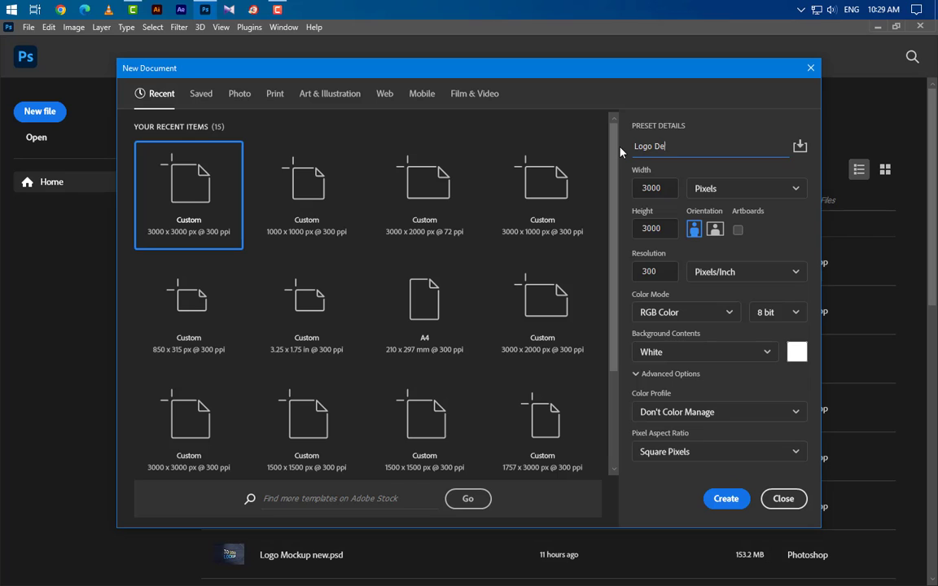
Create a 3000 x 3000 px, 300 ppi document named Logo Design and show the grid over its canvas.
key("Tab")
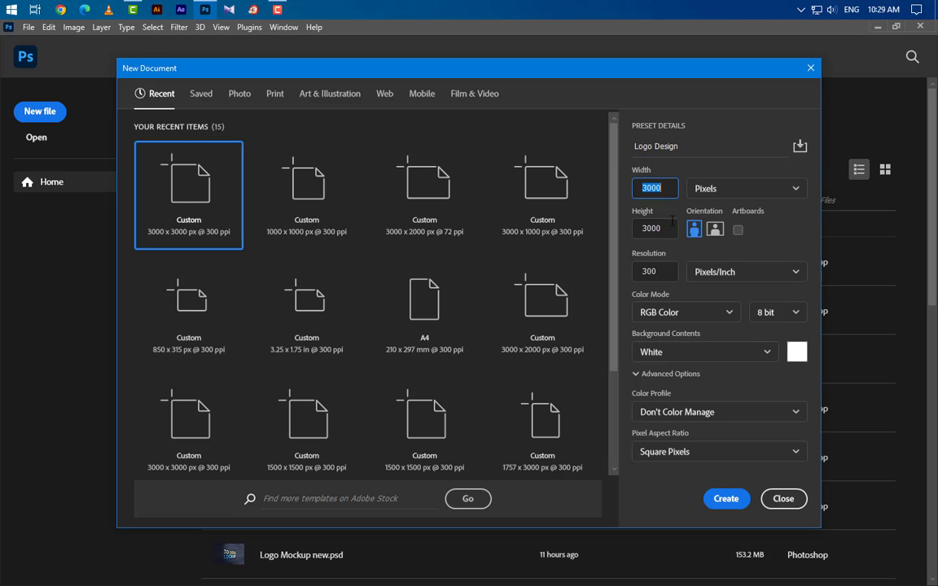
left_click(723, 499)
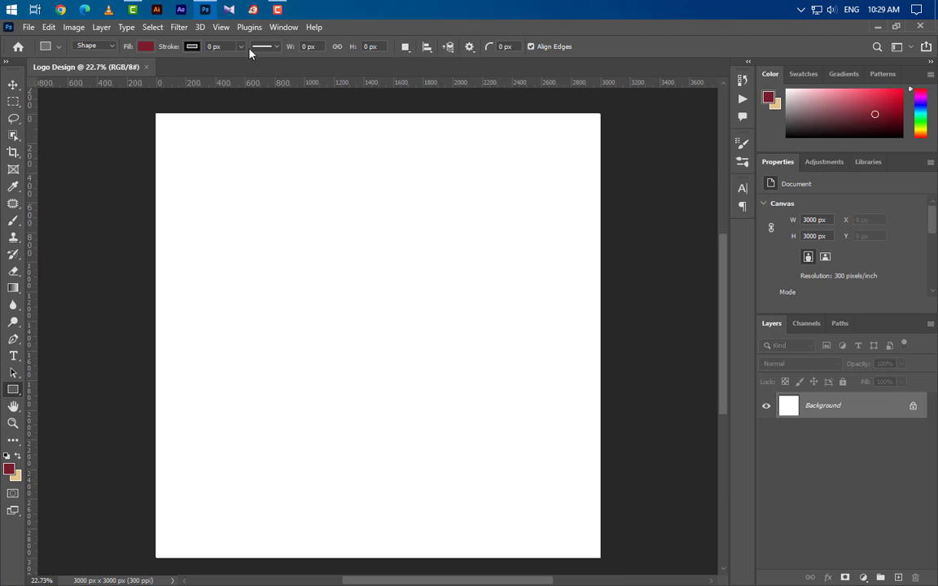
left_click(225, 28)
mouse_move(314, 298)
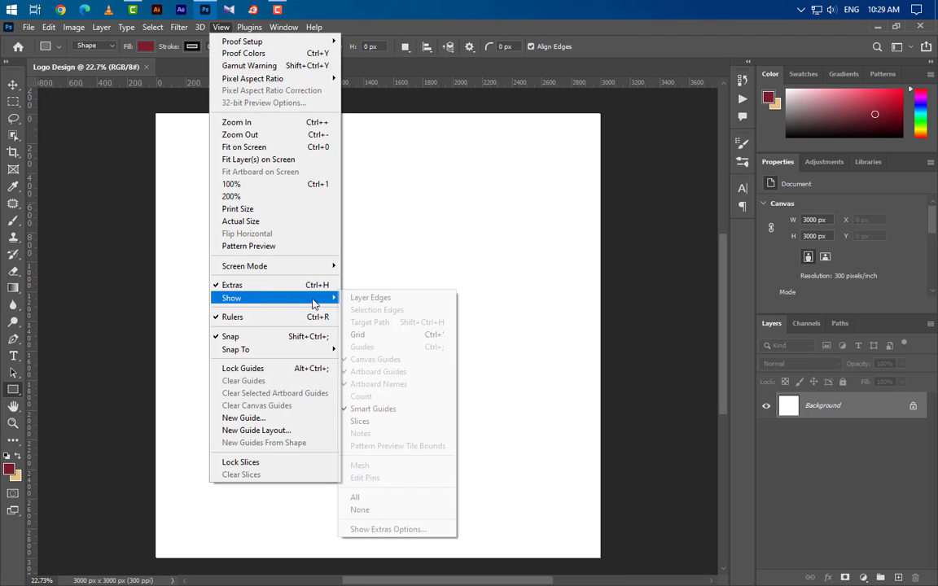
left_click(358, 333)
key("v")
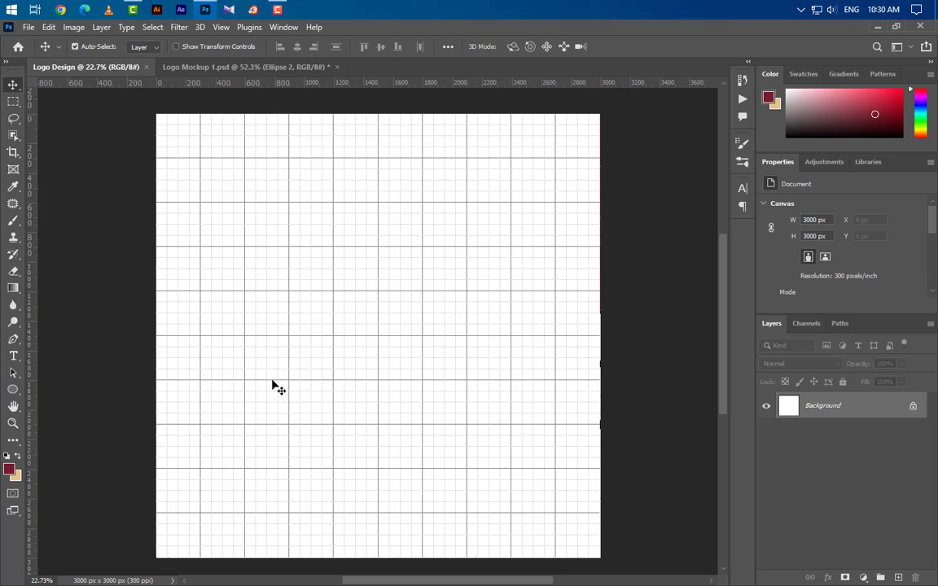
Draw a circle with the Ellipse tool and enlarge it to 2250 px across, centred horizontally at X 375 px, Y 450 px.
left_click_drag(13, 395, 33, 402)
left_click_drag(279, 257, 456, 455)
key("ctrl+t")
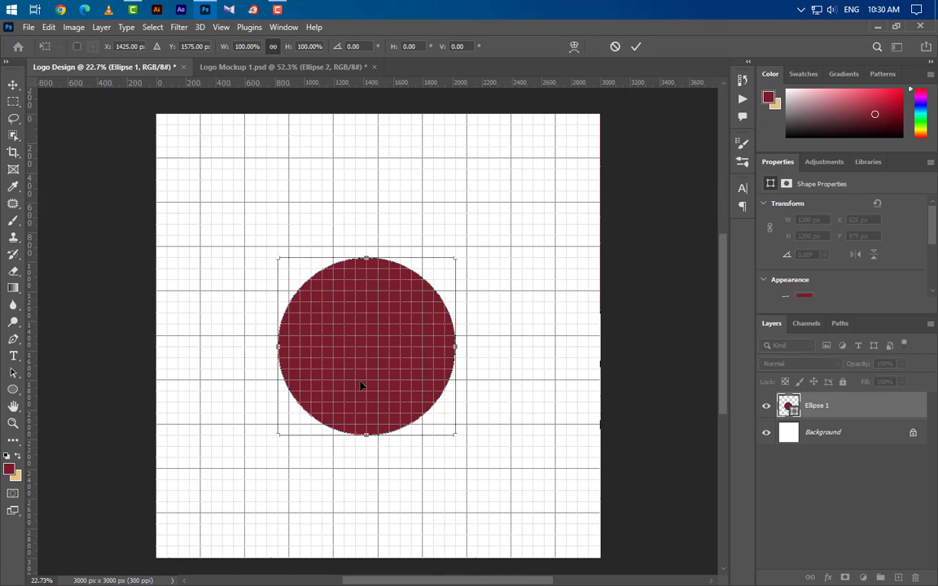
left_click_drag(363, 385, 373, 466)
left_click_drag(378, 300, 390, 181)
left_click(634, 47)
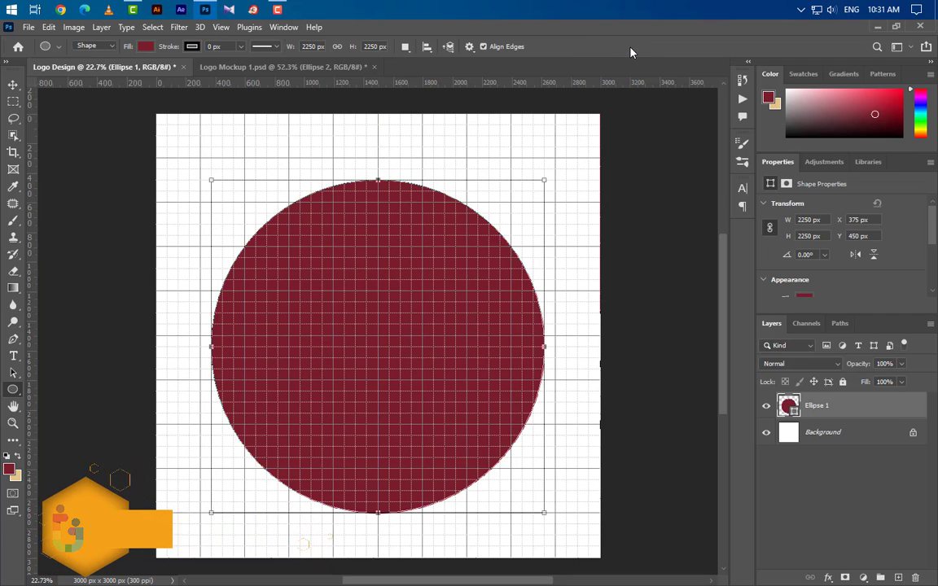
Give the circle a 20 px black stroke and remove its fill.
left_click(213, 46)
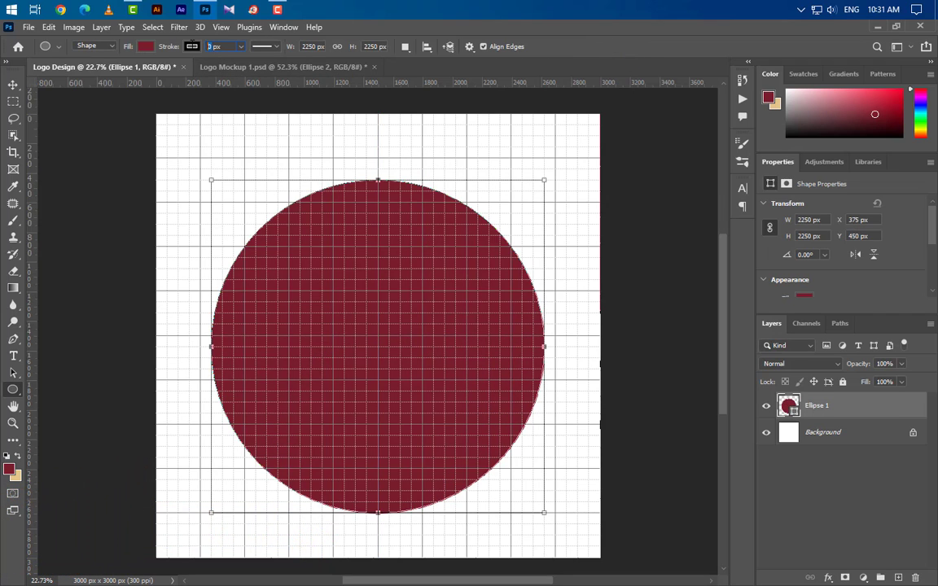
key("Return")
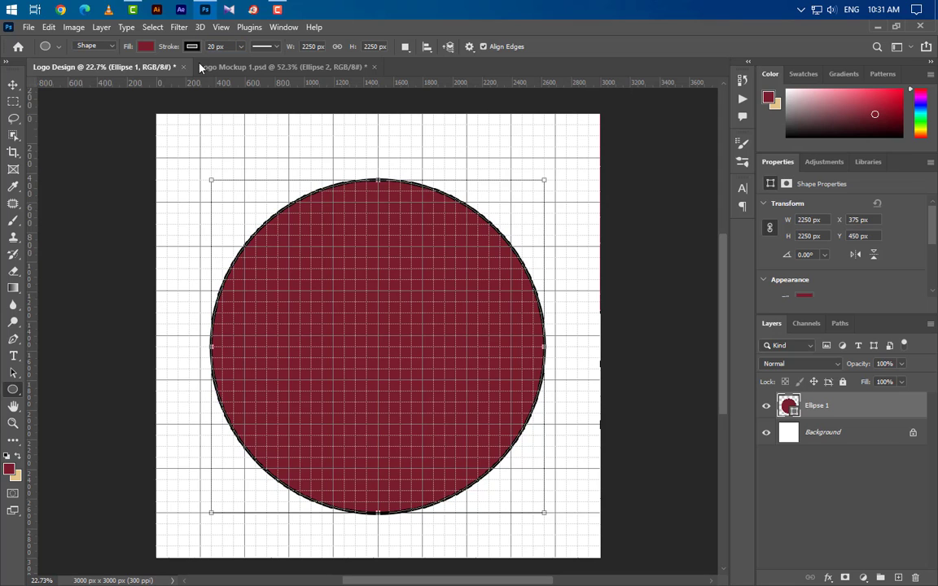
left_click(145, 47)
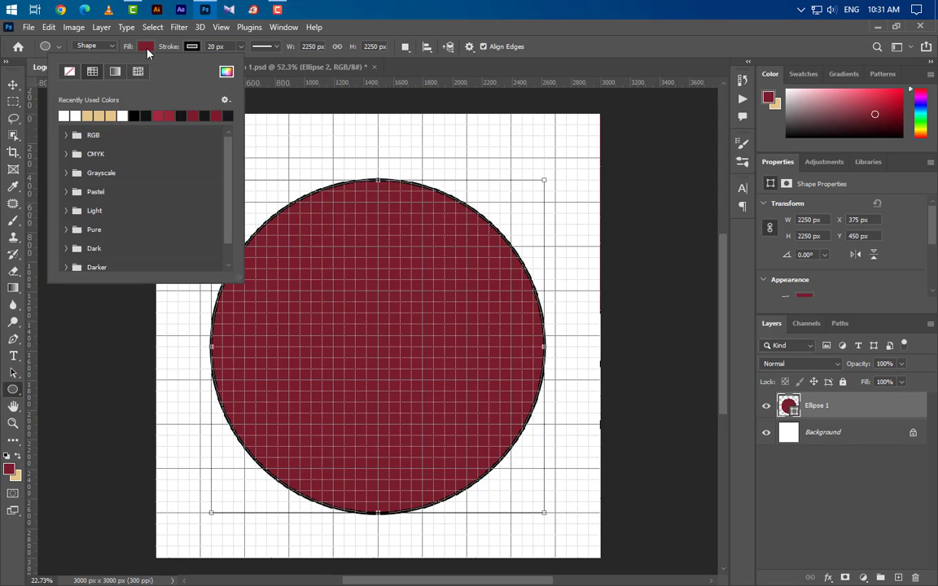
left_click(70, 73)
Duplicate the circle layer and scale the copy about its centre to 77.20%, forming a concentric inner ring.
left_click(13, 84)
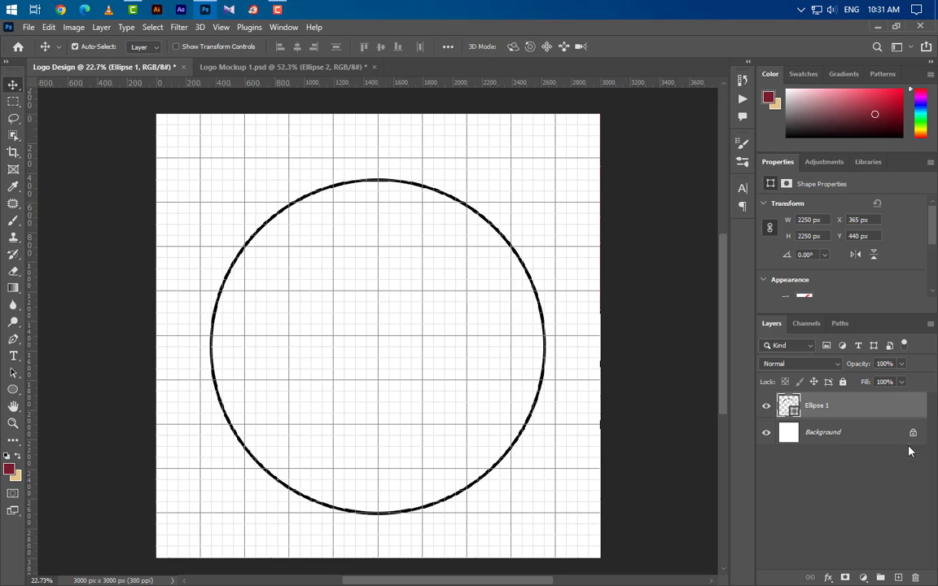
left_click_drag(894, 413, 900, 577)
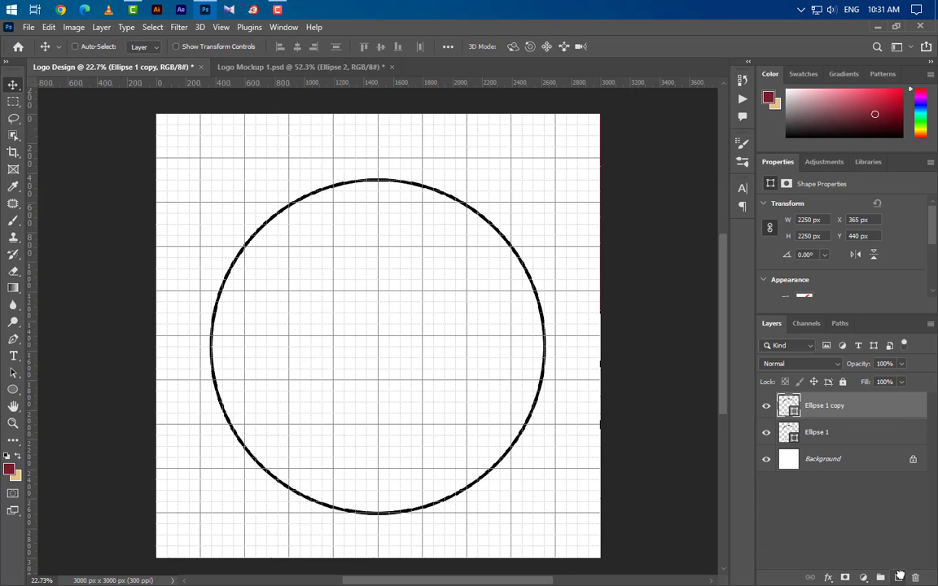
key("ctrl+t")
scroll(398, 305, "up", 1)
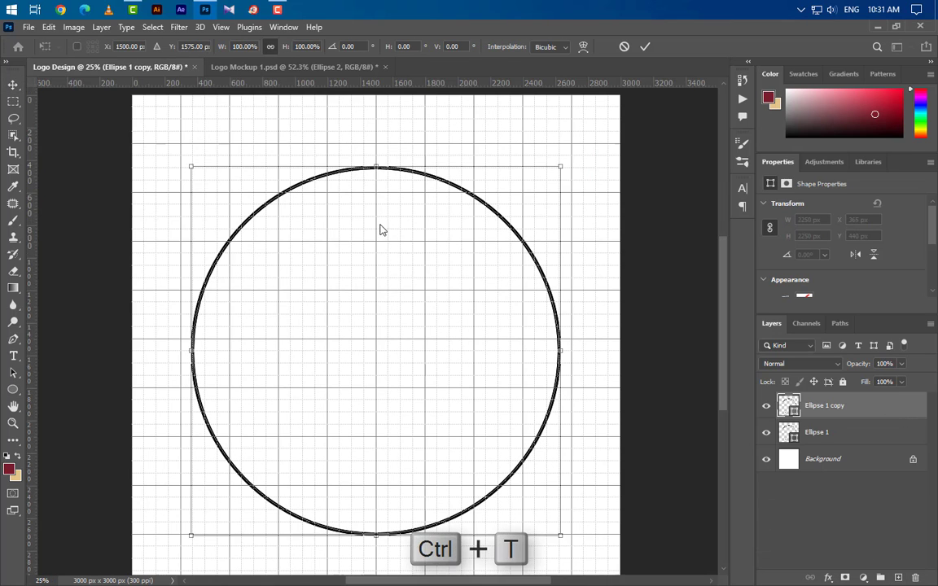
left_click_drag(377, 168, 376, 199)
scroll(376, 505, "up", 5)
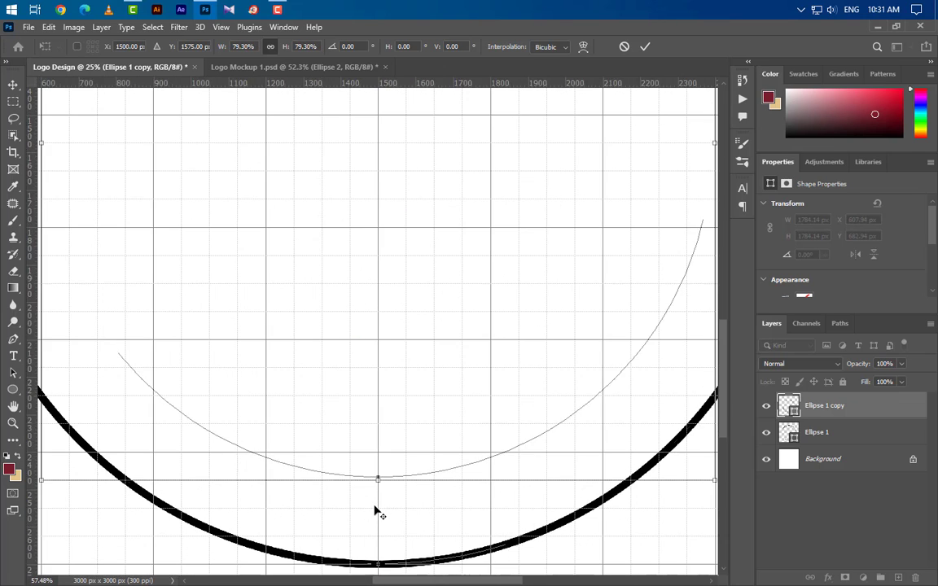
scroll(380, 505, "up", 3)
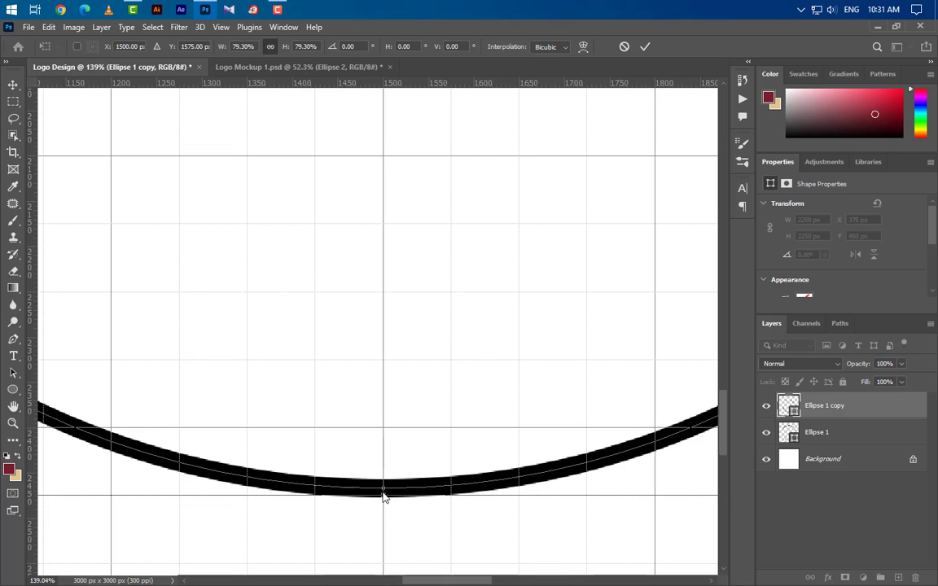
left_click_drag(384, 494, 384, 472)
scroll(397, 479, "down", 8)
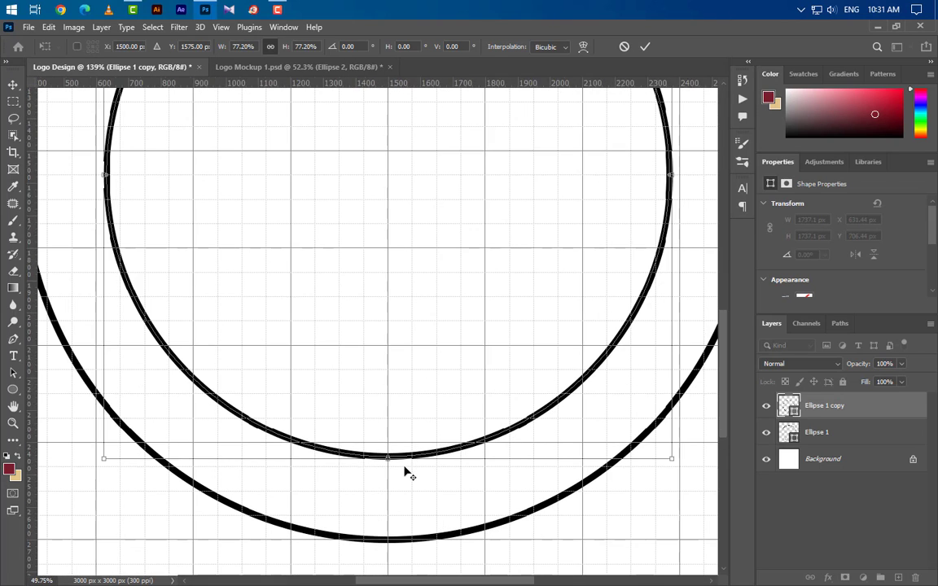
scroll(418, 477, "down", 1)
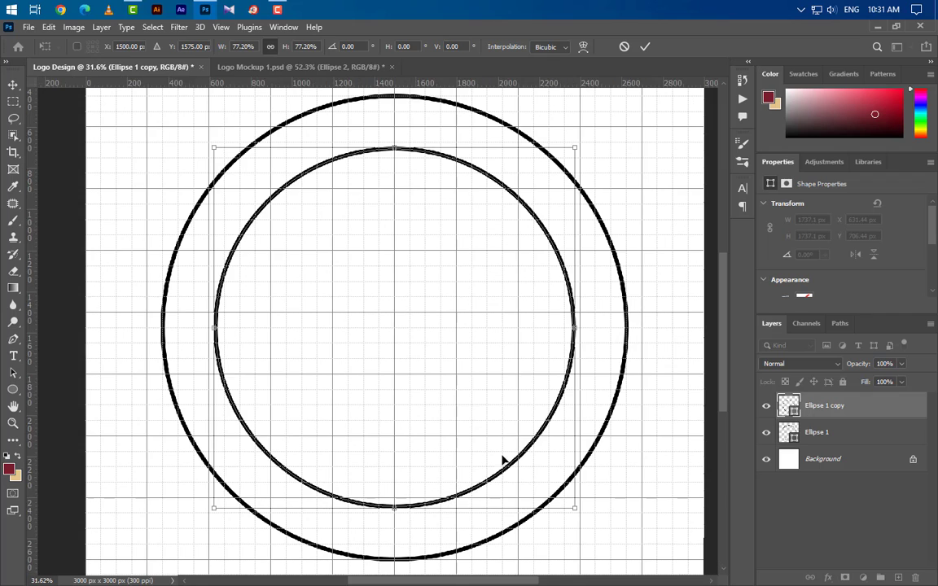
left_click(647, 47)
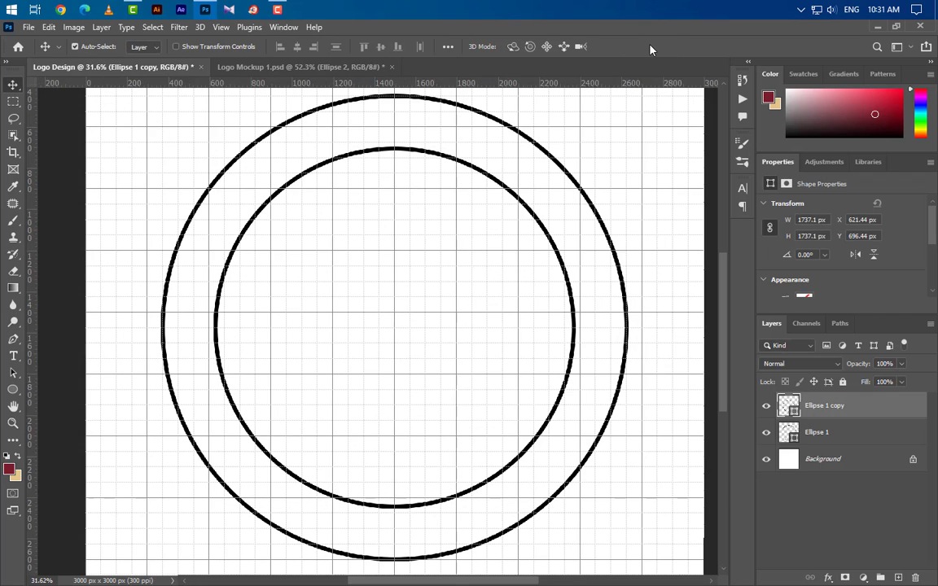
Add a new layer and enter the text "Restaurant" in Kelvinch Bold, 19 pt, beginning just outside the outer circle.
left_click(898, 577)
left_click(13, 356)
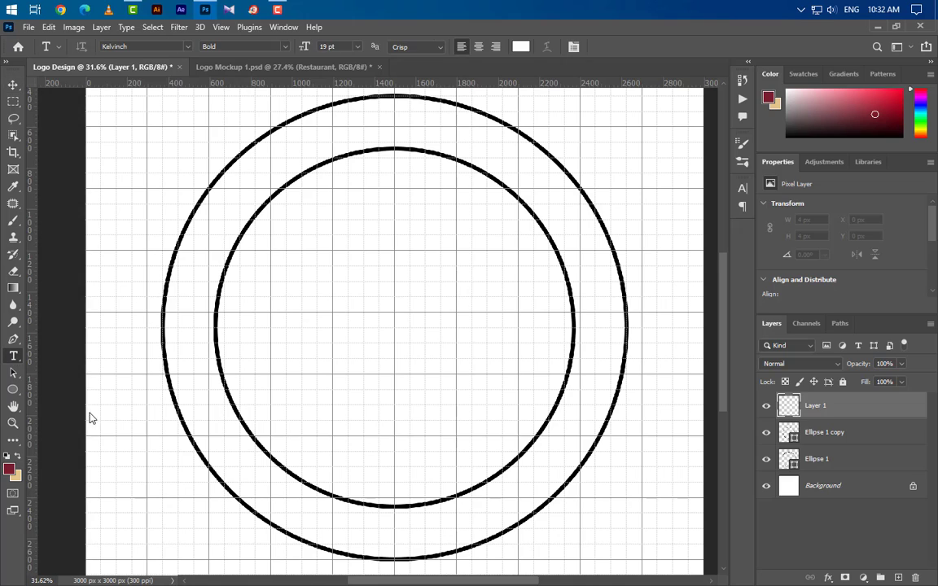
left_click(150, 329)
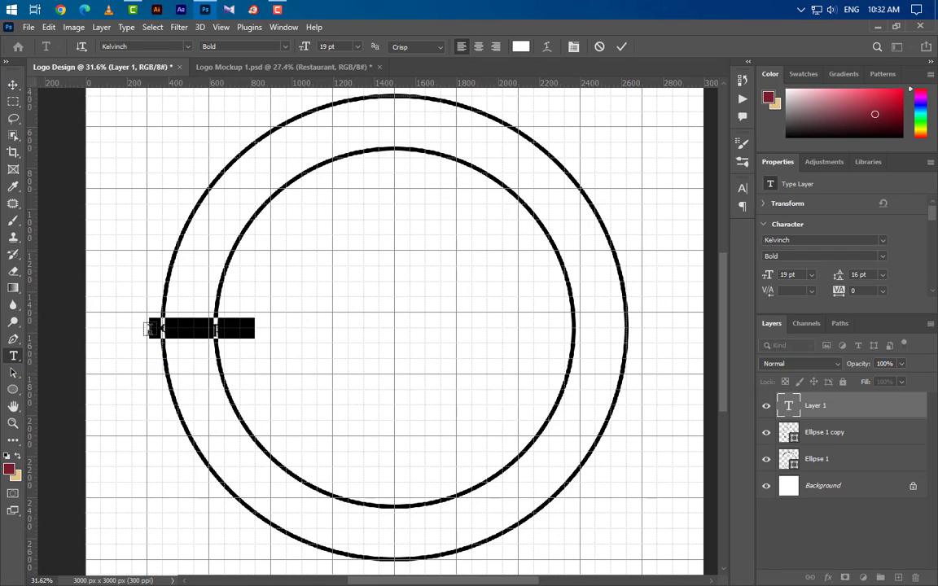
key("BackSpace")
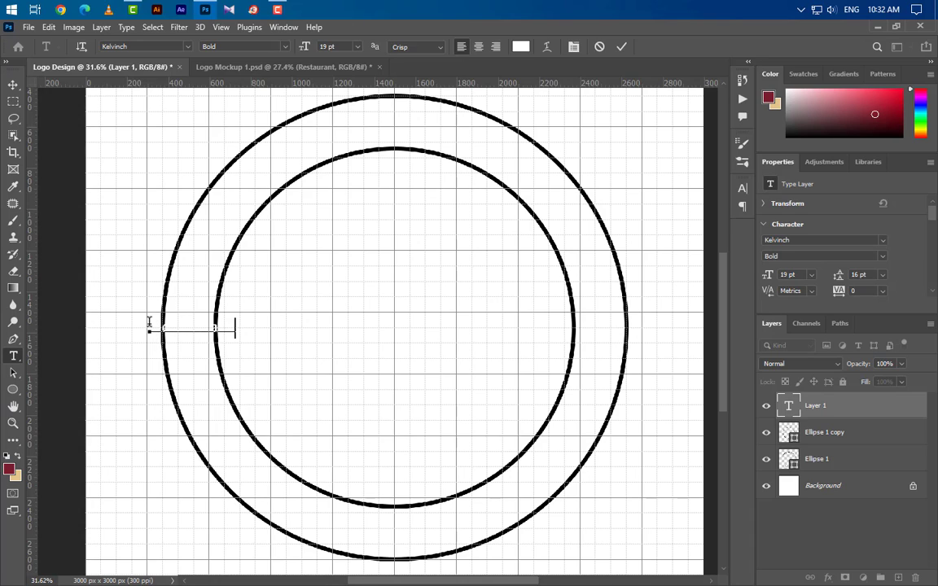
left_click(622, 47)
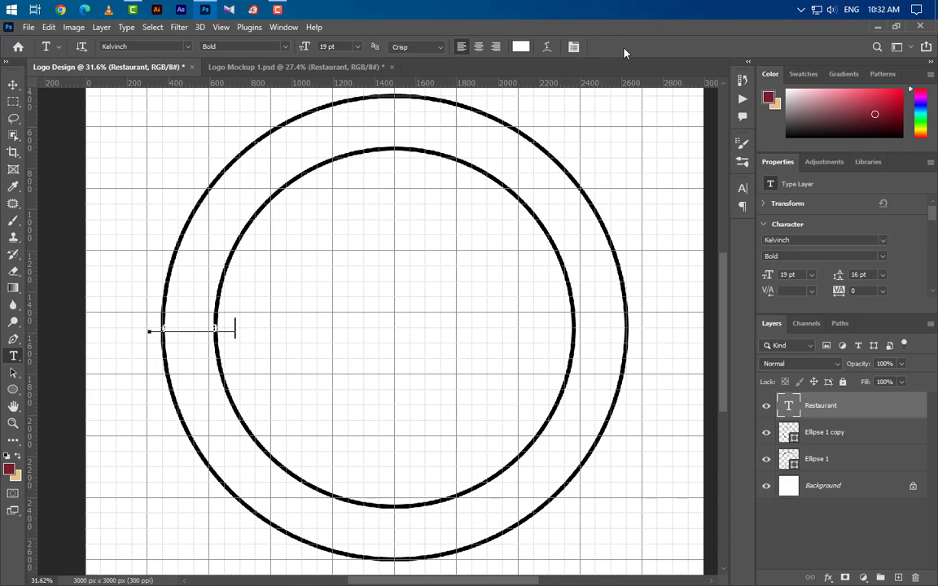
Set the Restaurant text colour to black (000000).
left_click(743, 188)
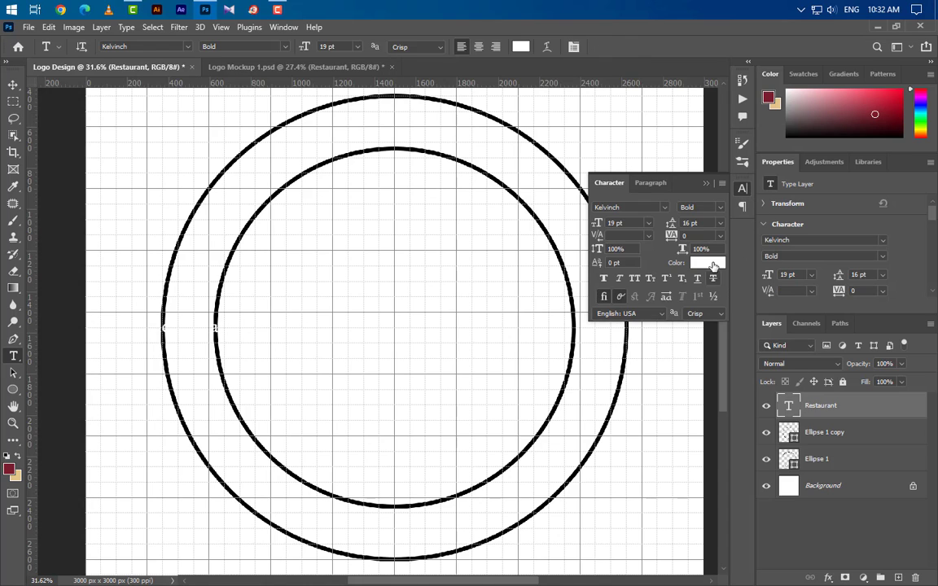
left_click(714, 266)
left_click(594, 525)
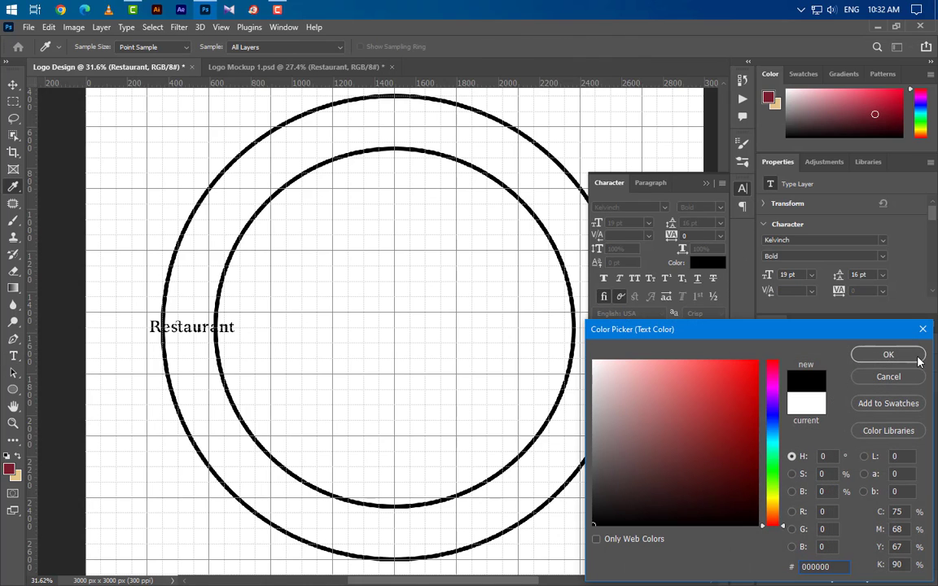
left_click(887, 356)
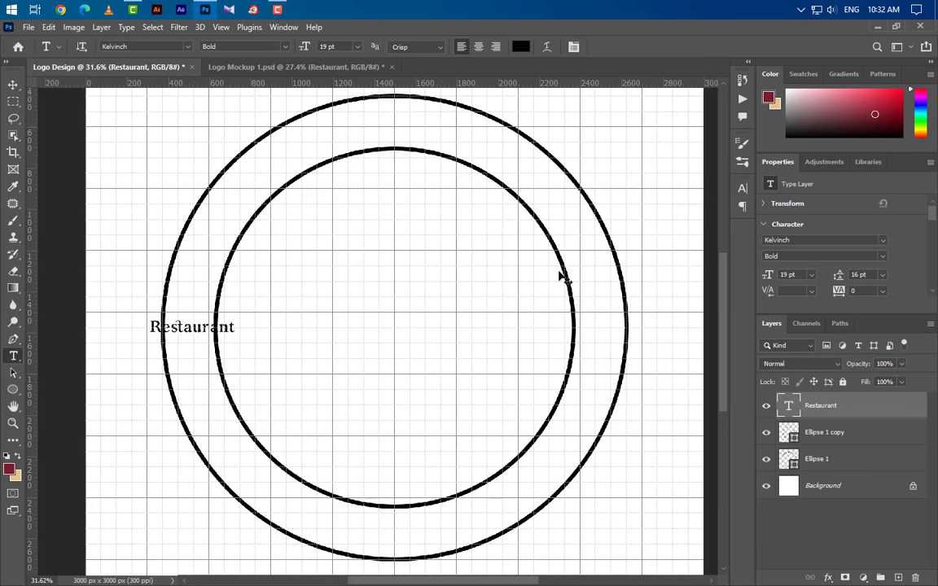
Scale the Restaurant text proportionally to about 620% and place it across the middle of both circles.
key("ctrl+t")
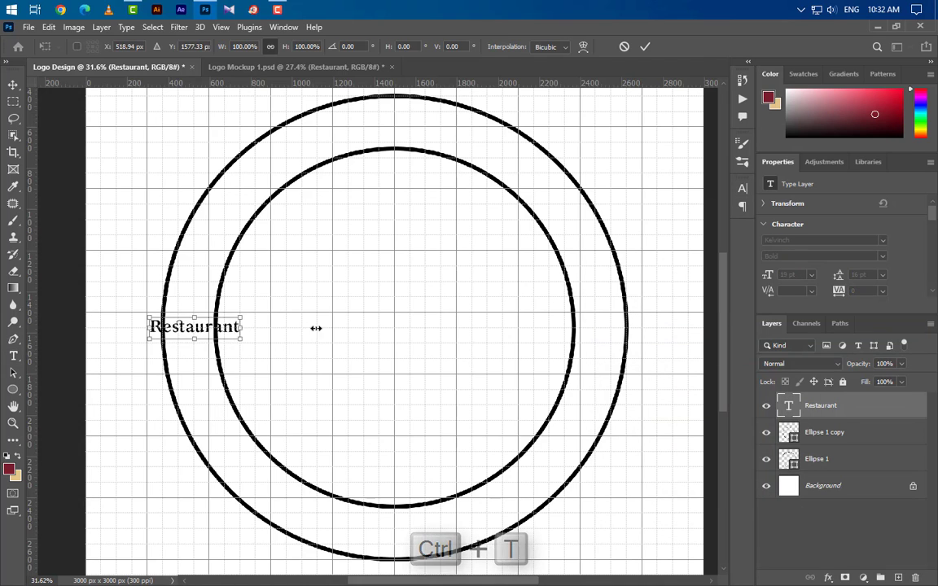
left_click_drag(316, 328, 666, 329)
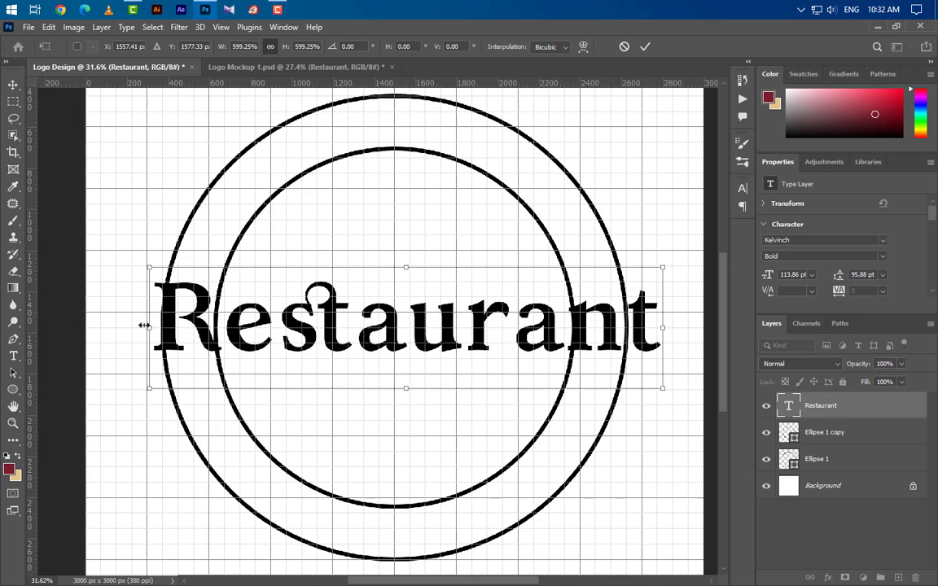
left_click_drag(145, 325, 128, 326)
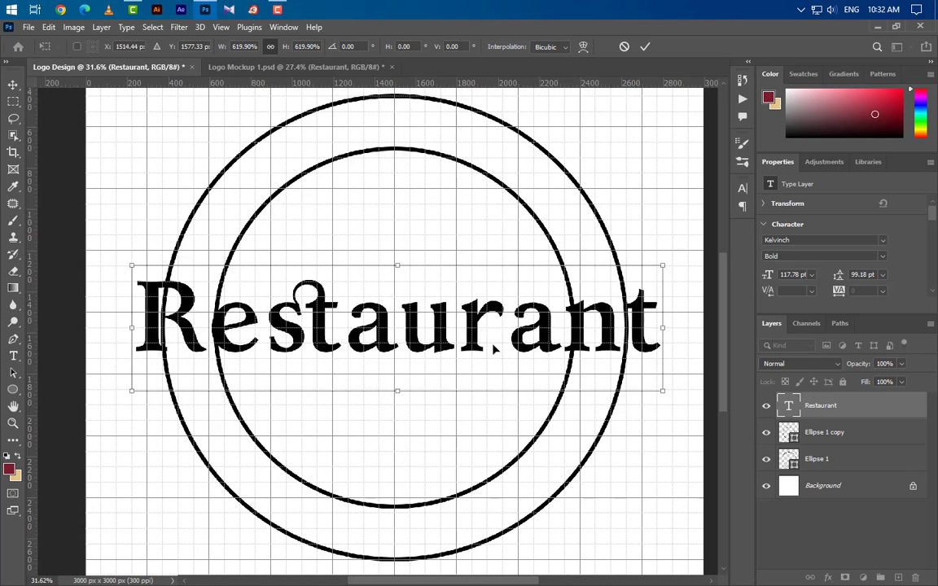
left_click_drag(494, 349, 492, 349)
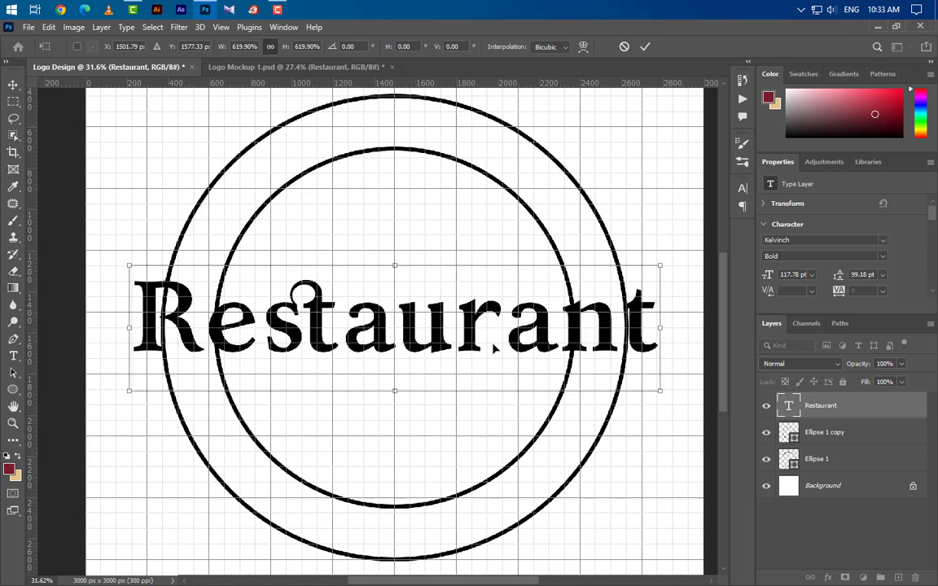
left_click_drag(489, 298, 483, 322)
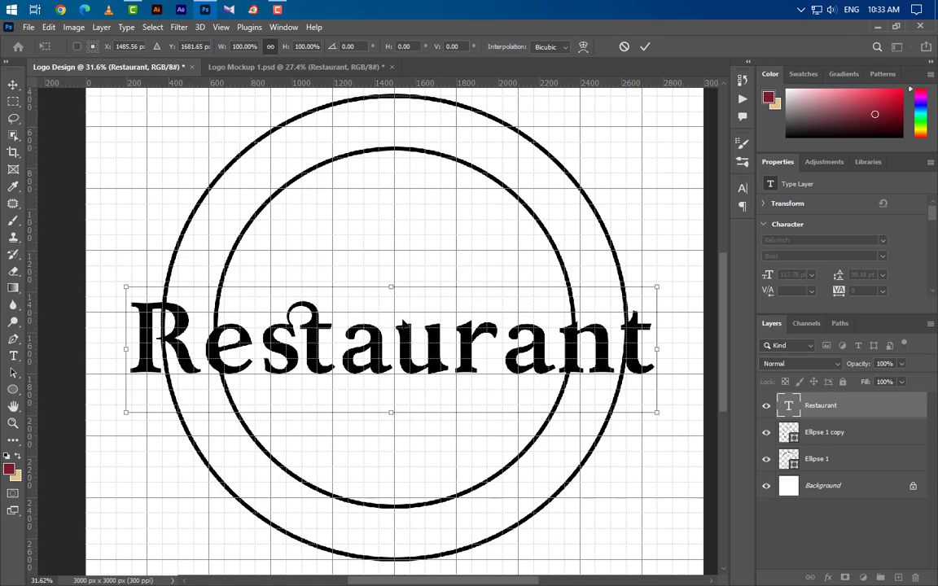
Stretch only the height of the Restaurant text to about 129% and apply the transform.
left_click_drag(393, 286, 397, 250)
left_click_drag(393, 321, 394, 334)
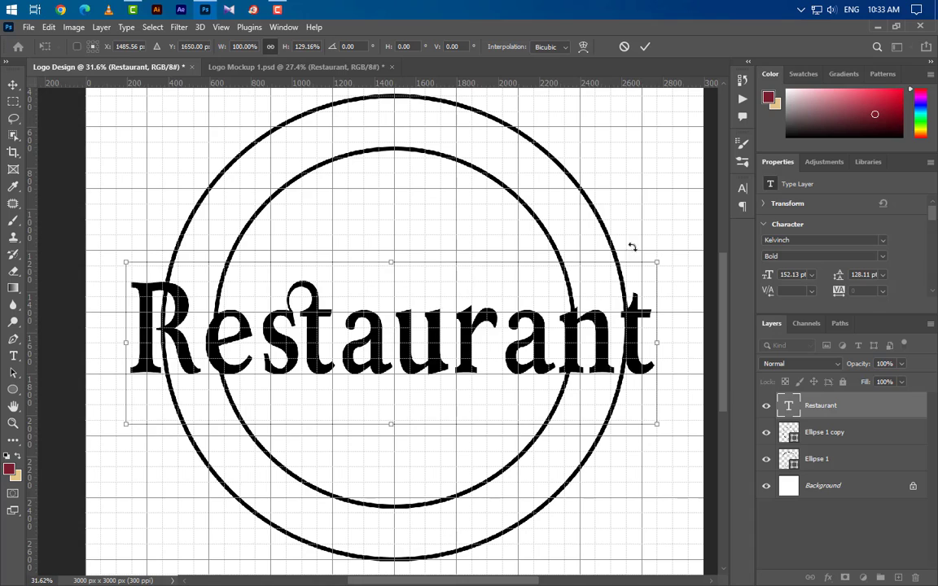
left_click(644, 48)
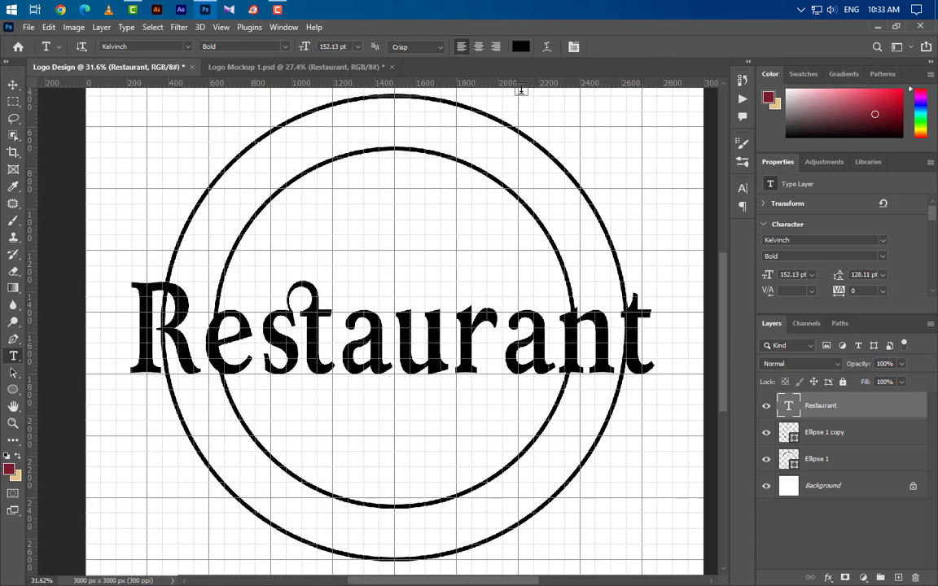
Warp the Restaurant text with the horizontal Flag style and a bend of -50%.
left_click(547, 48)
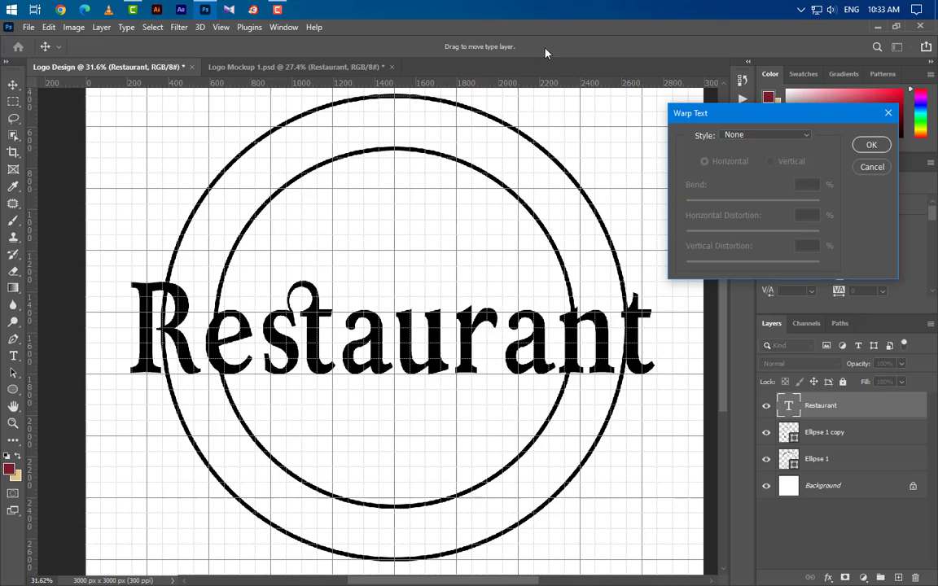
left_click(753, 142)
left_click(802, 284)
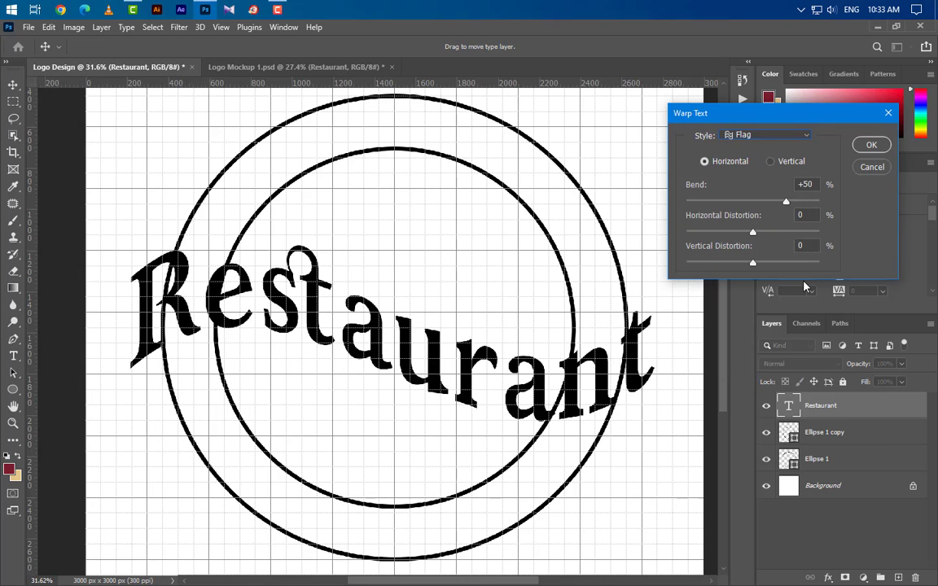
left_click(788, 184)
type("-50")
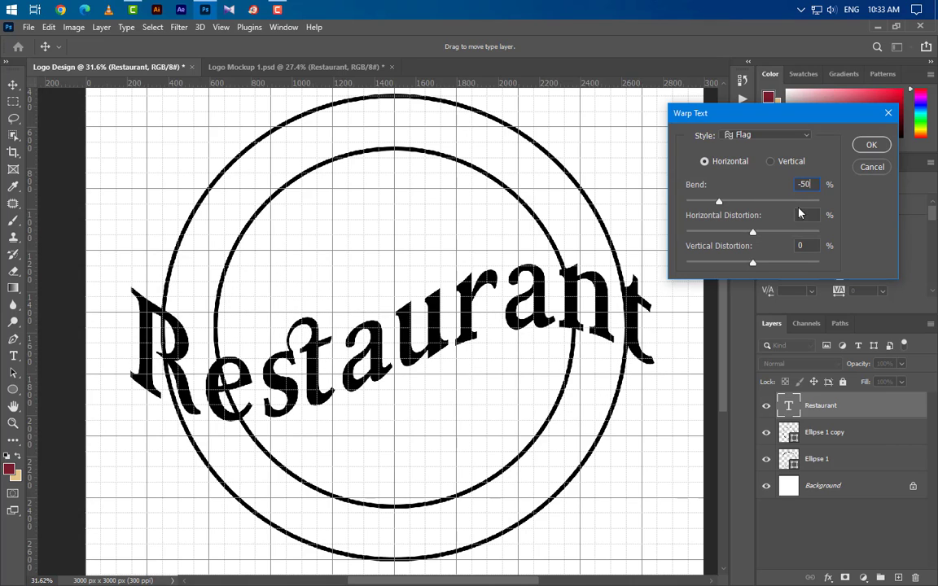
key("Return")
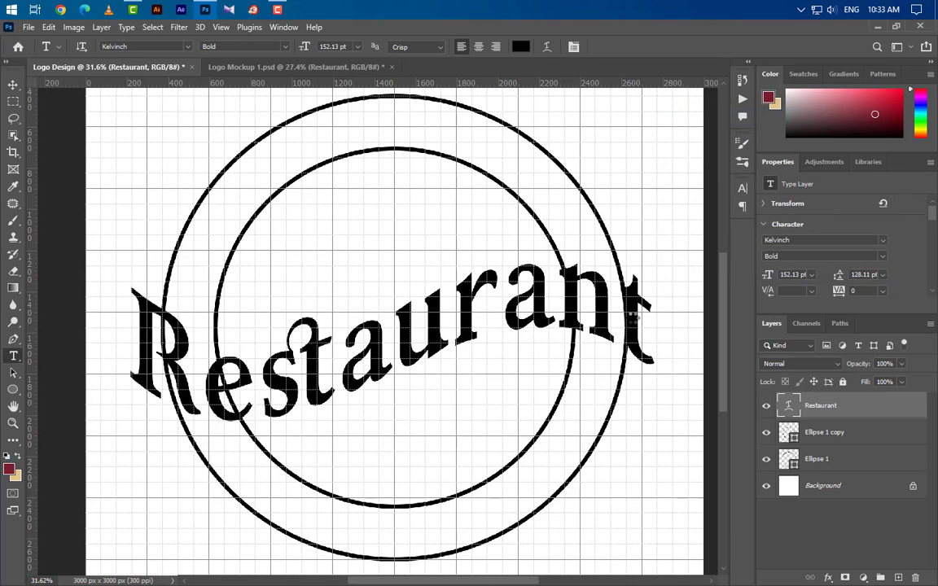
Move the warped Restaurant text slightly upward across the circles.
left_click(13, 84)
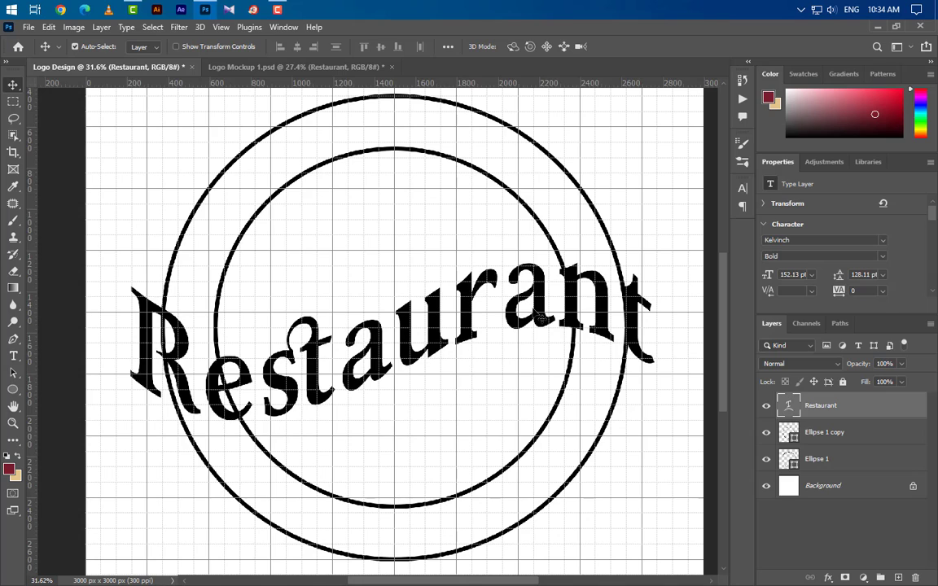
left_click_drag(542, 324, 542, 317)
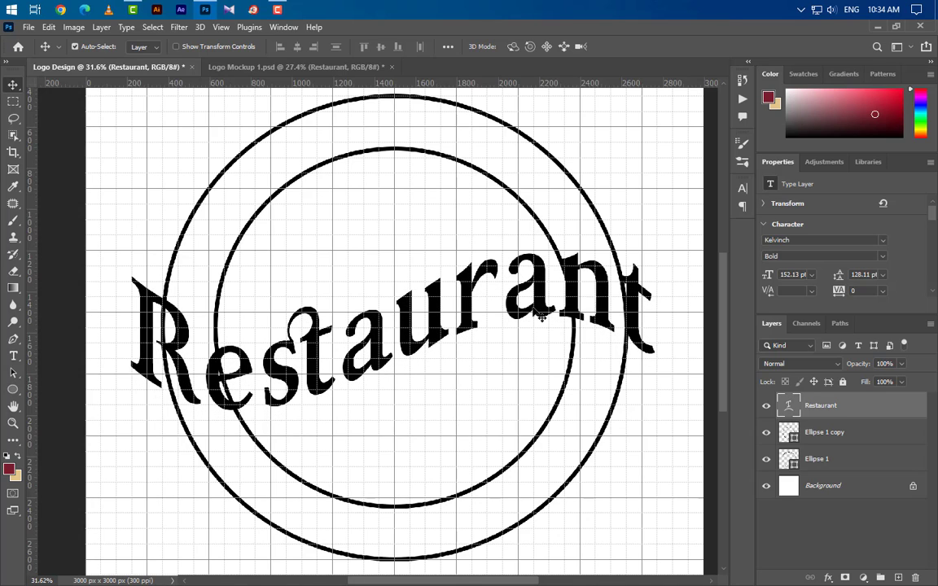
Draw a closed wavy banner shape about 2700 x 1000 px around the Restaurant text with the Pen tool, following the text's curve.
left_click(13, 339)
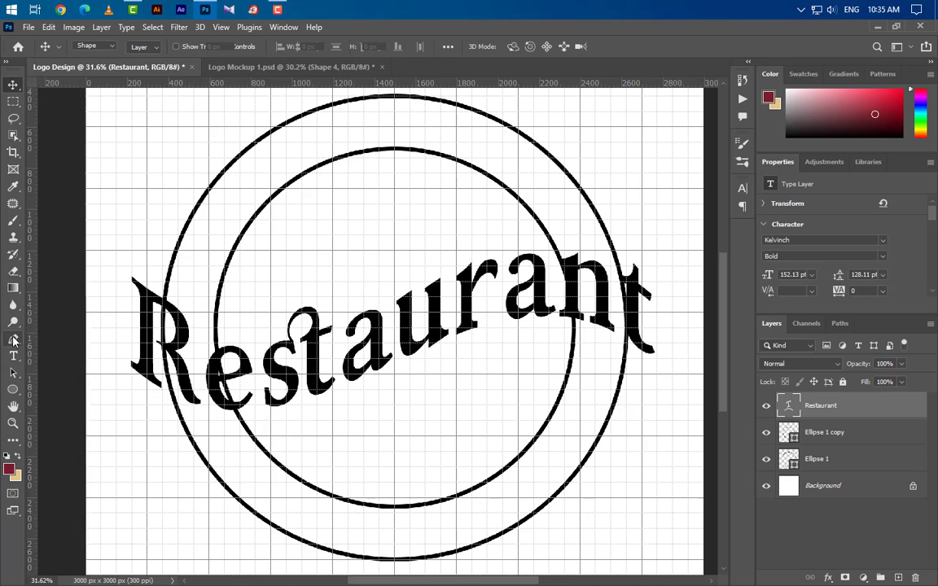
left_click(117, 255)
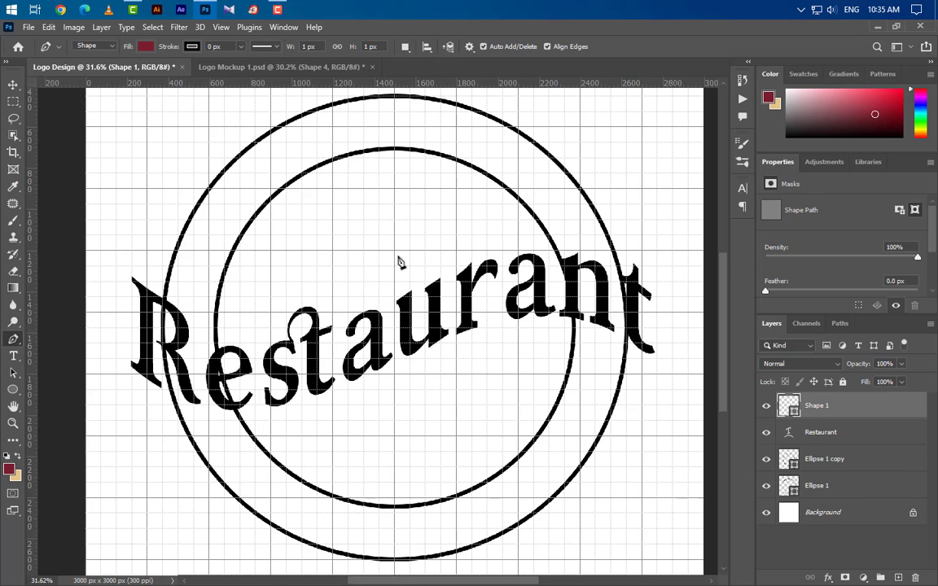
left_click_drag(392, 265, 562, 178)
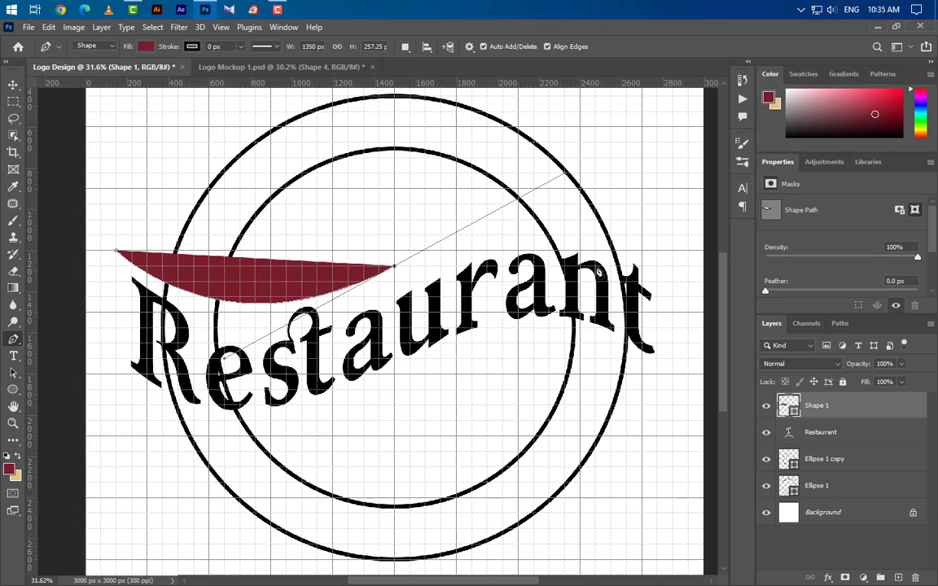
left_click(671, 269)
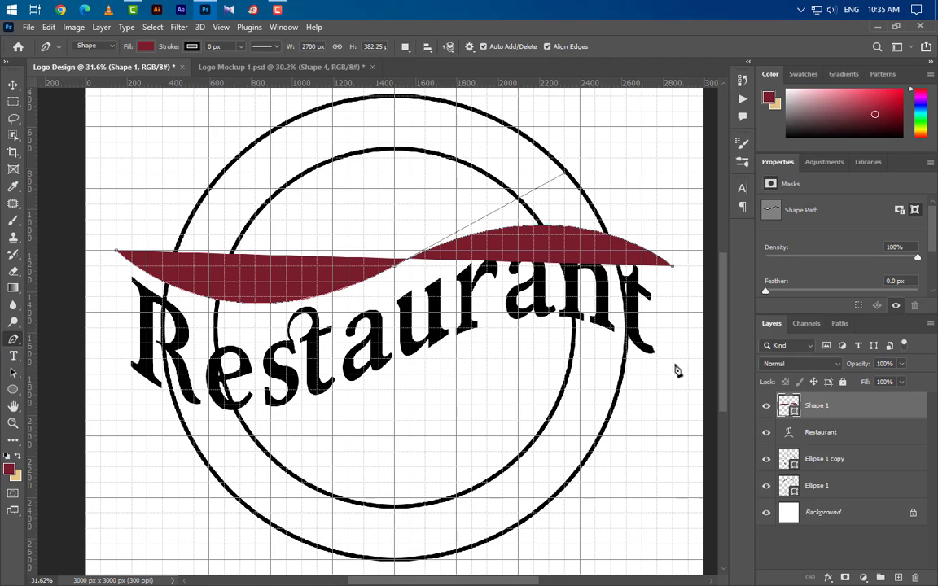
left_click(672, 407)
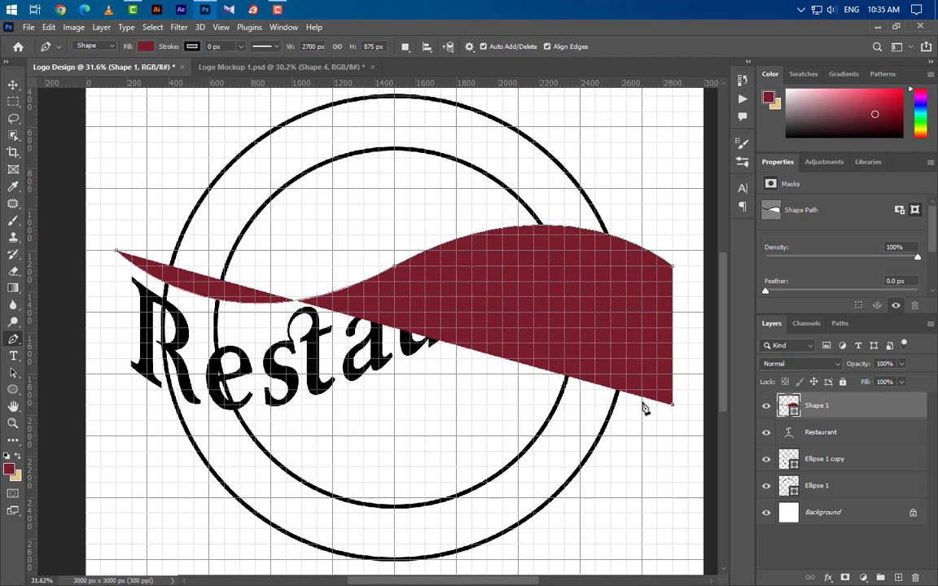
left_click_drag(394, 393, 193, 482)
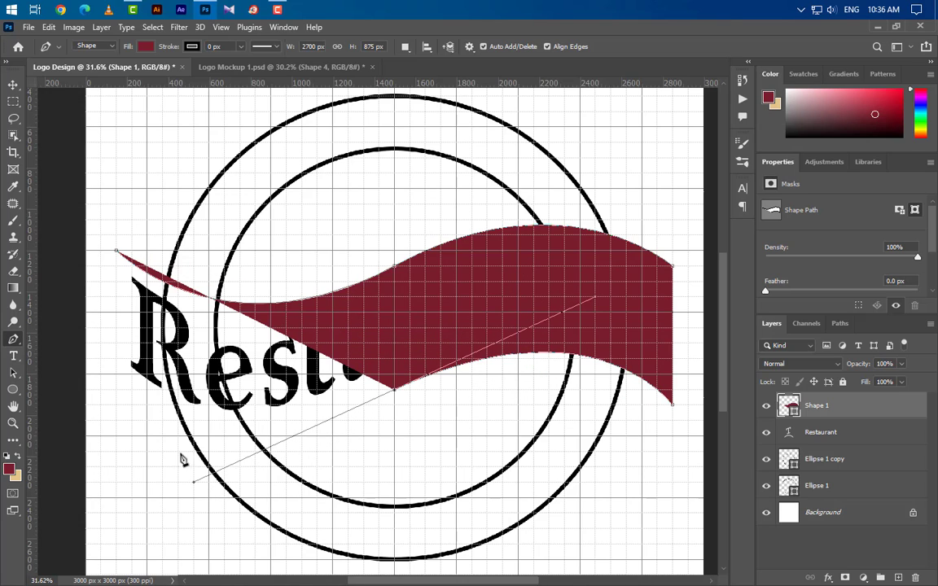
left_click(116, 390)
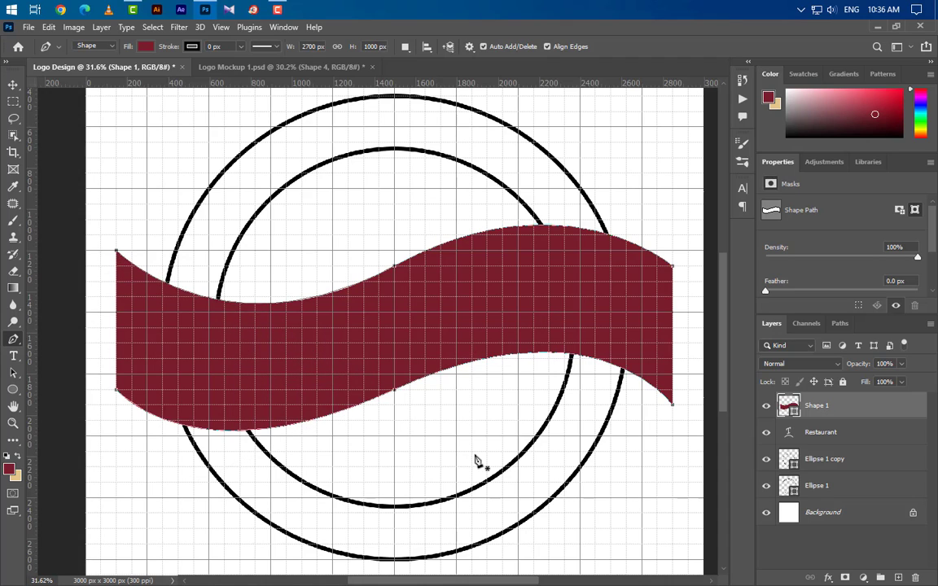
key("v")
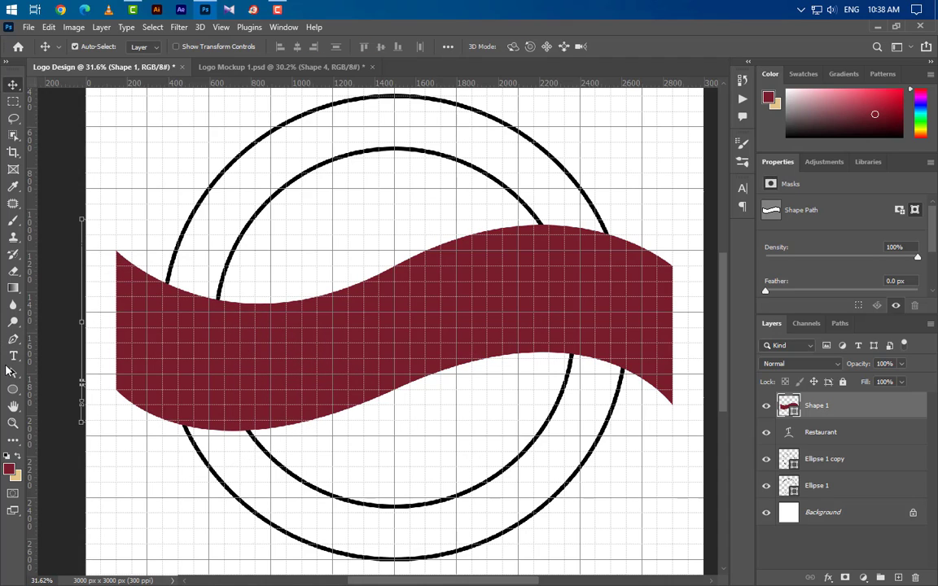
Give the banner shape a 20 px stroke and no fill.
left_click(14, 342)
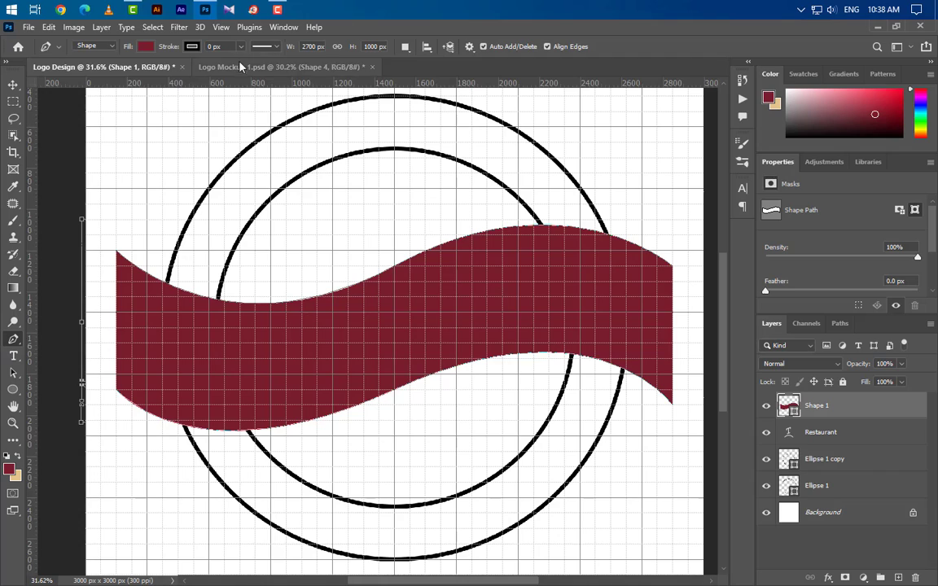
type("2")
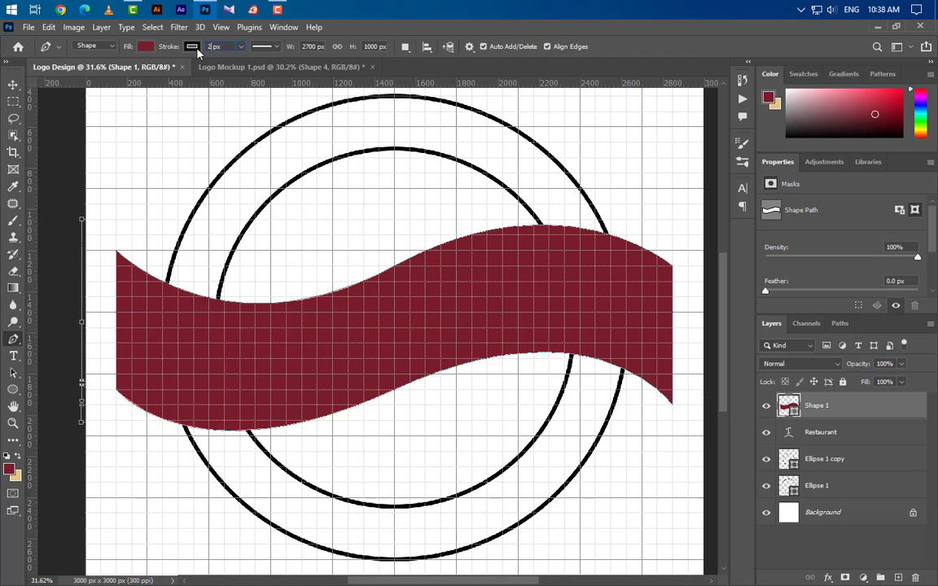
type("0")
key("Return")
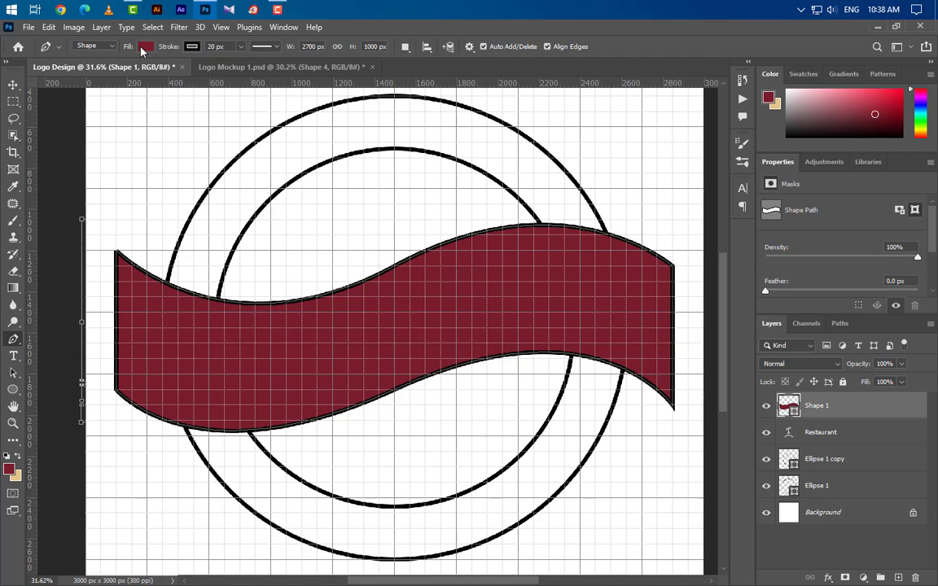
left_click(144, 46)
left_click(69, 73)
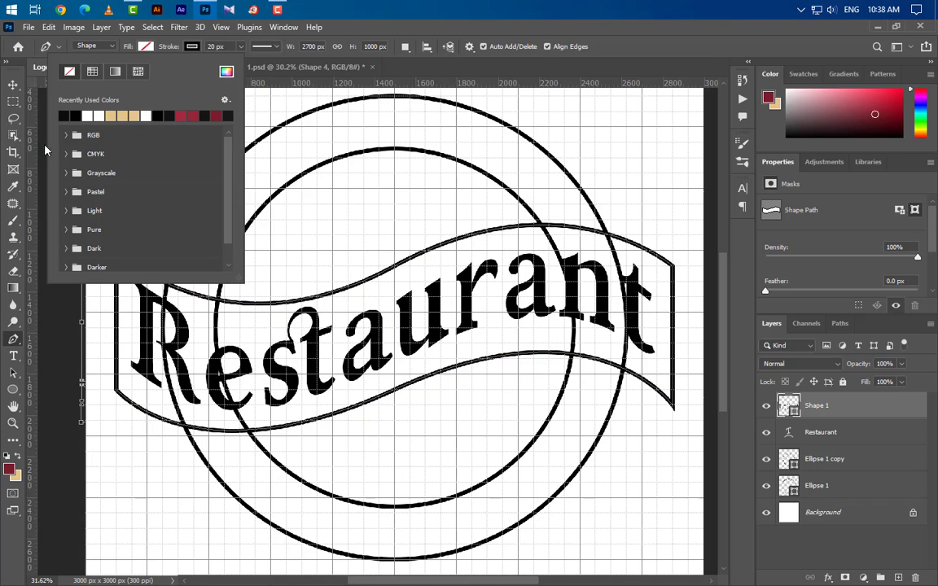
left_click(12, 86)
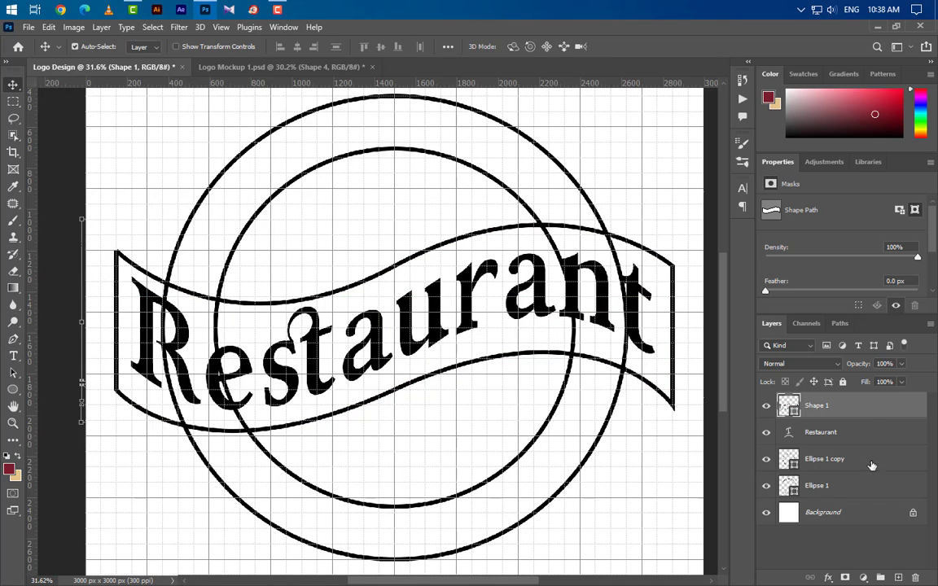
Place the Shape 1 layer below the Restaurant text, convert it to a smart object and rasterize it.
left_click_drag(873, 408, 871, 448)
right_click(861, 426)
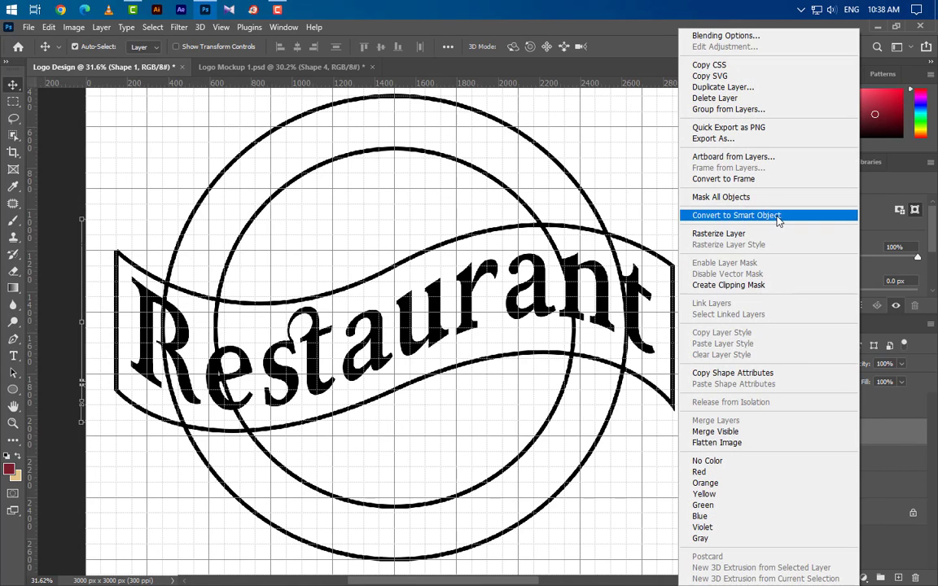
left_click(778, 216)
right_click(861, 429)
left_click(782, 280)
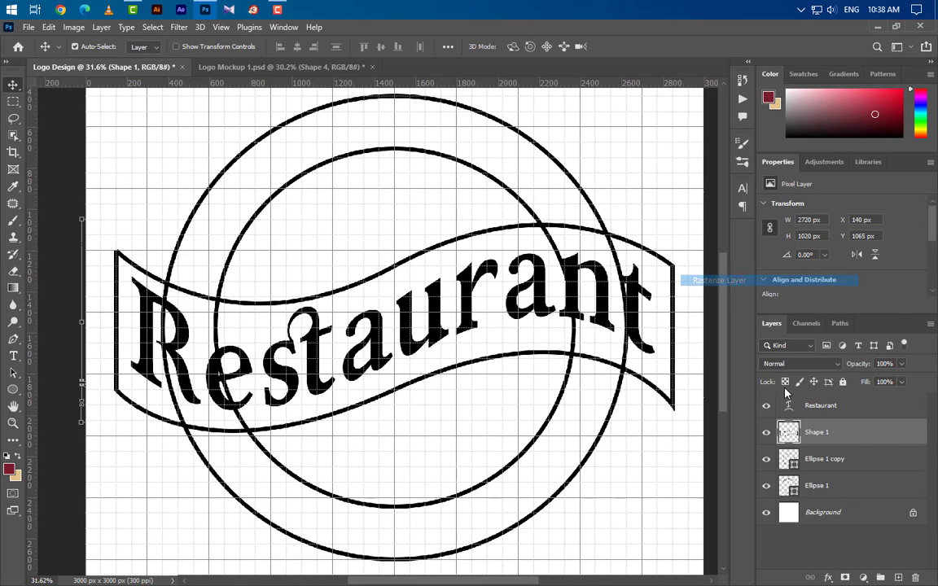
Load the banner outline of Shape 1 as a selection and turn Ellipse 1 copy into a rasterized smart object.
left_click(789, 432, "ctrl")
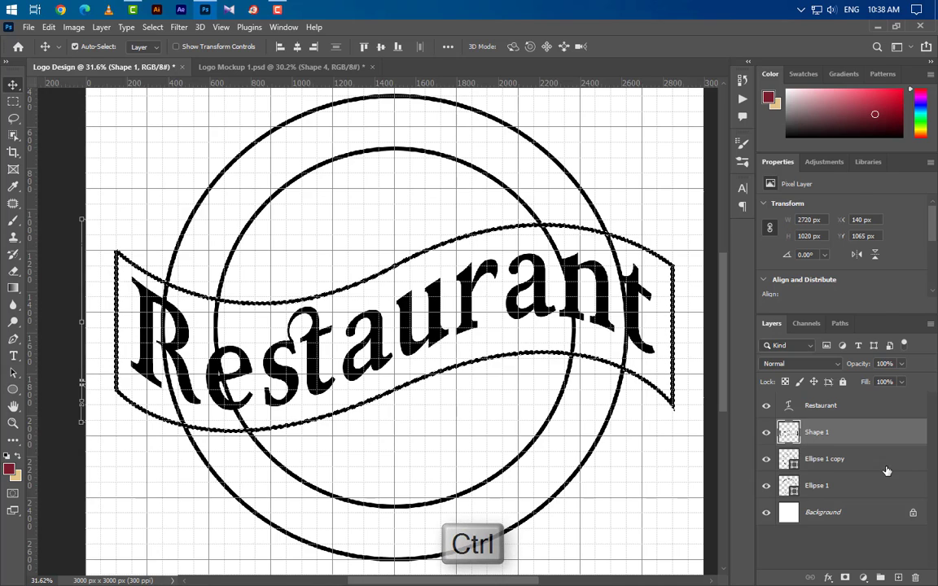
right_click(887, 470)
left_click(814, 213)
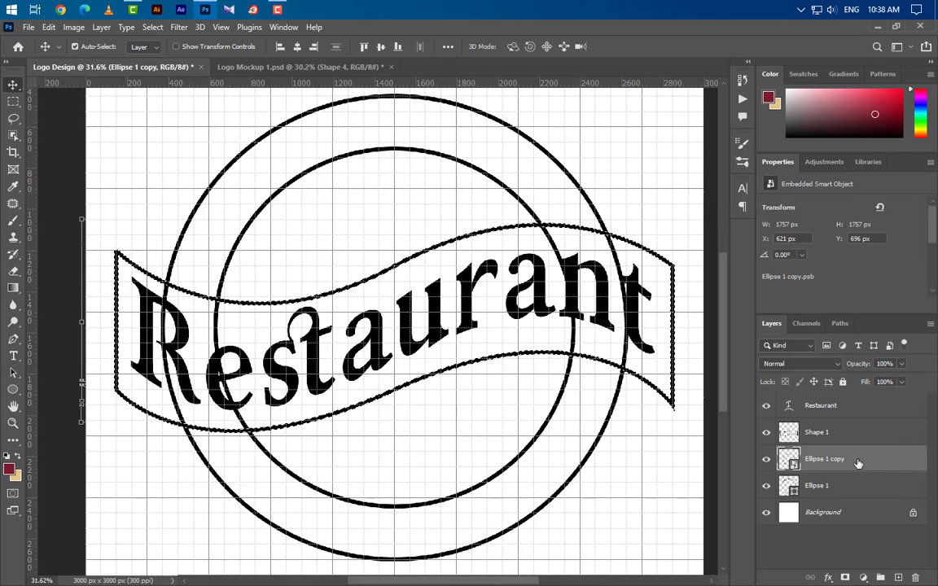
right_click(857, 462)
left_click(655, 252)
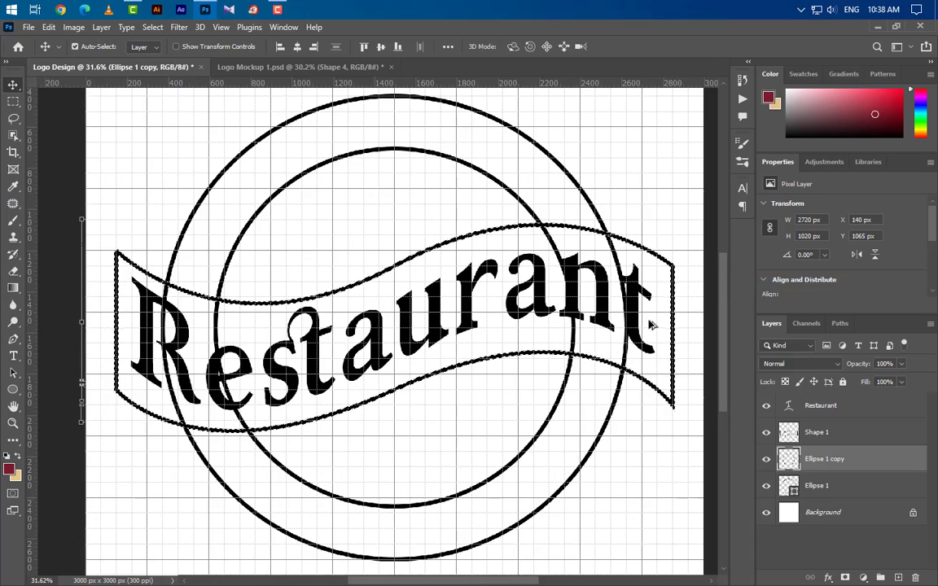
Invert the selection and erase both parts of the inner ring that cross the banner on Ellipse 1 copy.
scroll(652, 325, "up", 3)
left_click(766, 459)
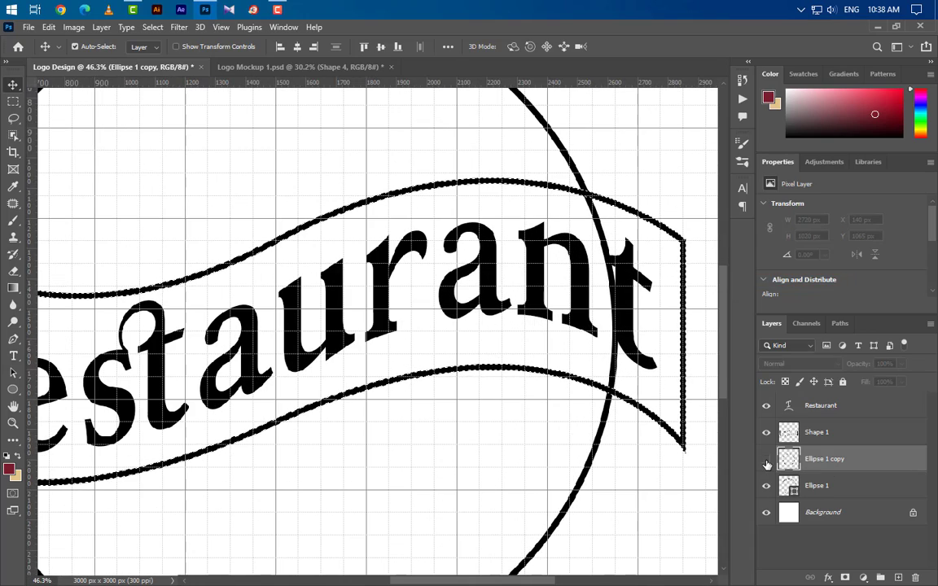
left_click(767, 459)
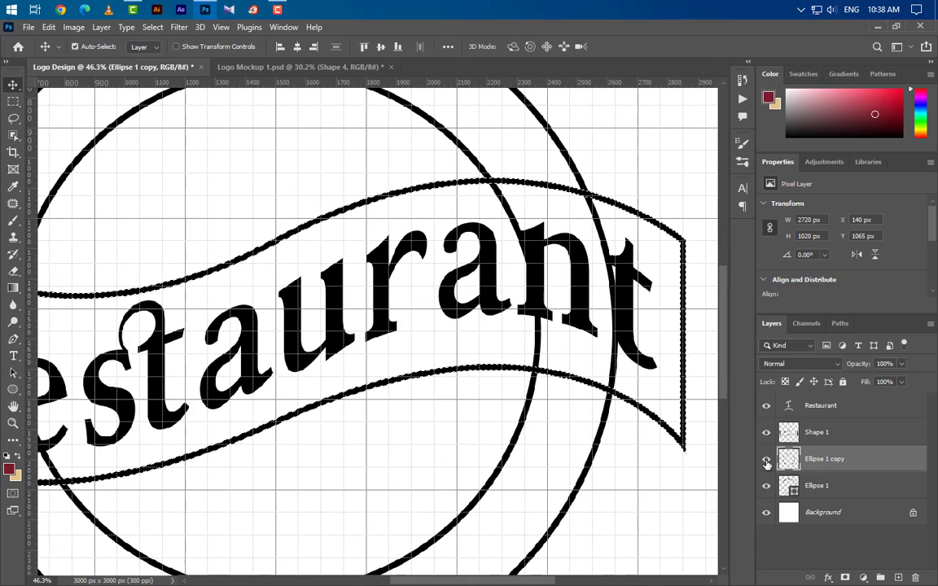
left_click(13, 271)
left_click(152, 26)
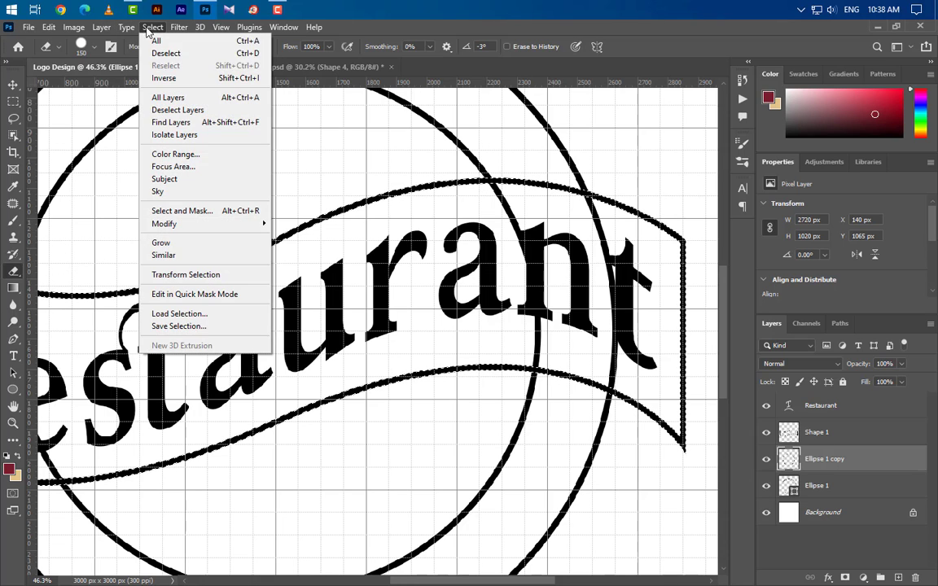
left_click(163, 79)
left_click_drag(483, 188, 491, 204)
left_click_drag(532, 289, 540, 336)
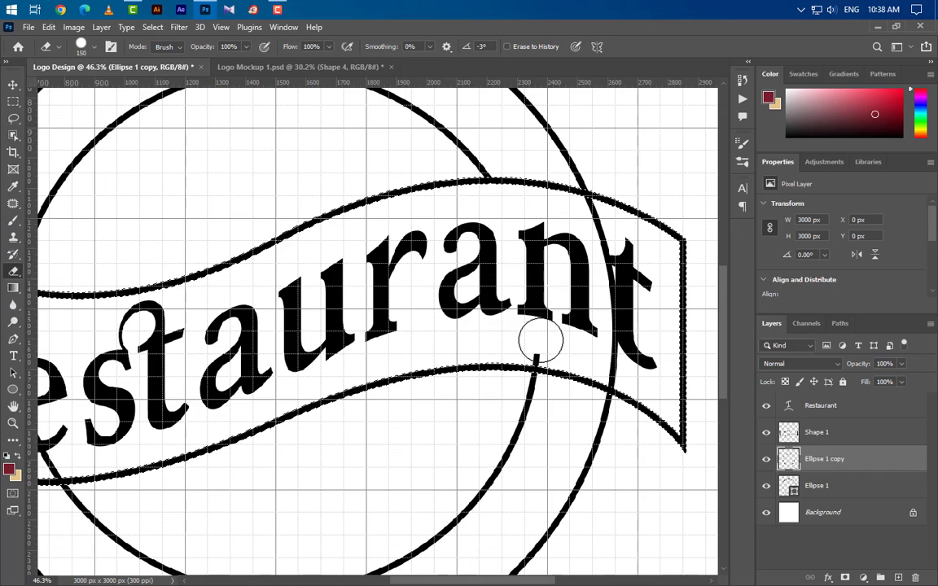
scroll(539, 348, "down", 5)
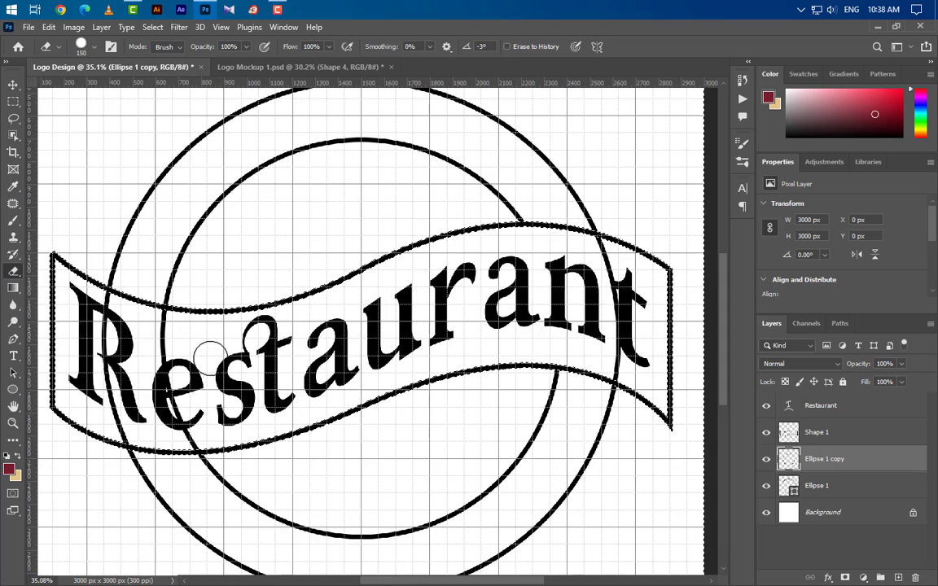
scroll(209, 355, "up", 5)
mouse_move(155, 327)
left_mouse_down()
mouse_move(171, 369)
mouse_move(210, 442)
left_mouse_up()
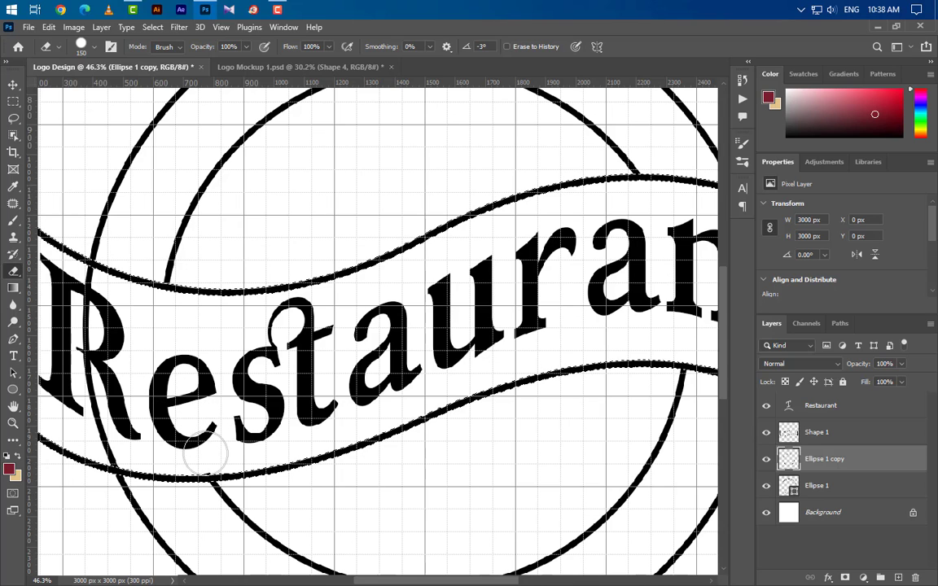
Convert the Ellipse 1 layer to a smart object and rasterize it.
right_click(844, 488)
left_click(758, 215)
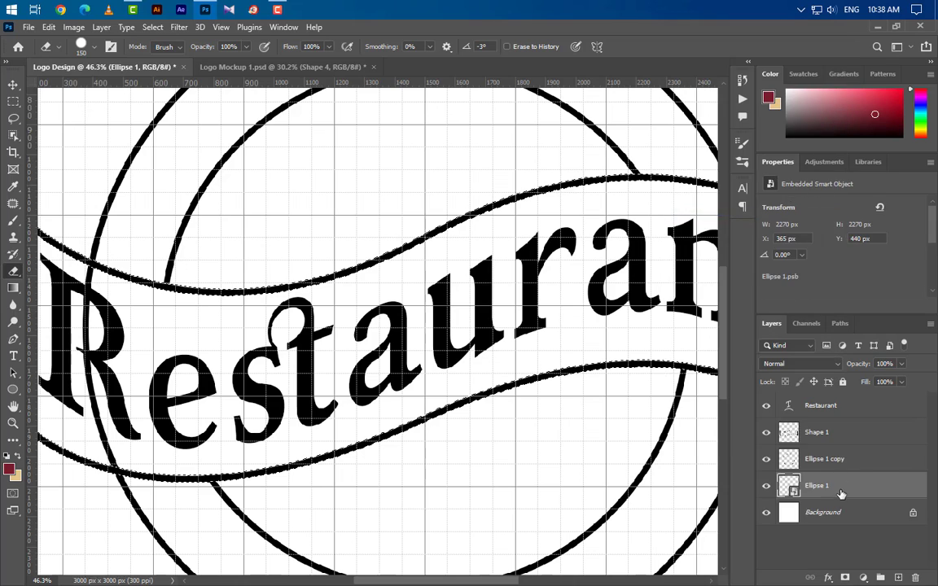
right_click(847, 487)
left_click(730, 281)
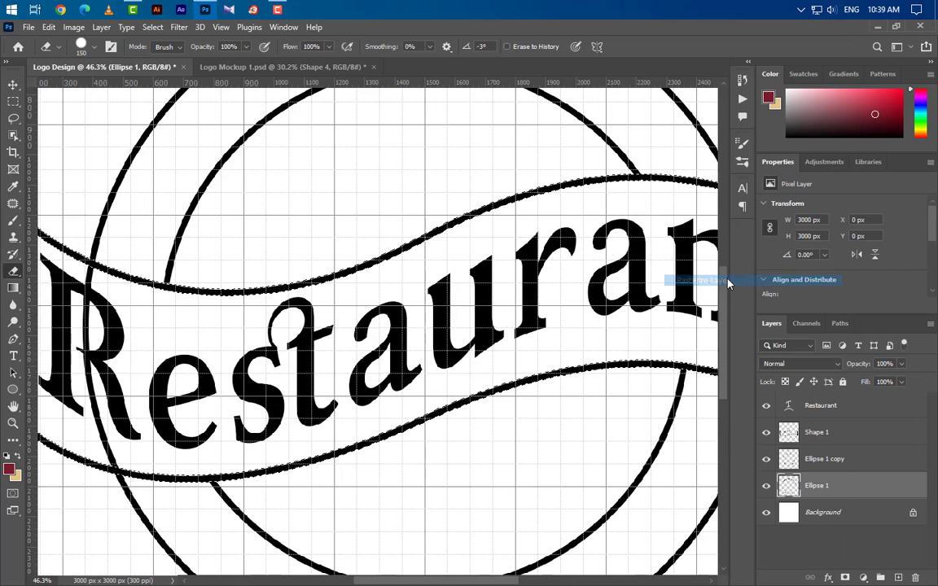
Erase the outer ring inside the banner at both ends of the Restaurant text and clear the selection.
mouse_move(81, 282)
left_mouse_down()
mouse_move(81, 330)
mouse_move(115, 446)
left_mouse_up()
scroll(90, 444, "down", 3)
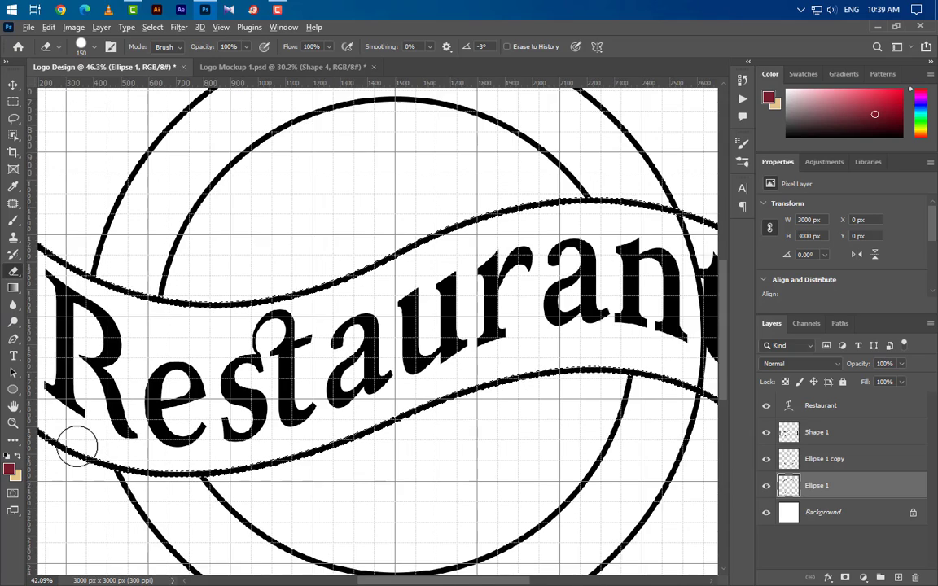
scroll(586, 309, "up", 3)
mouse_move(587, 308)
left_mouse_down()
mouse_move(546, 246)
mouse_move(576, 316)
mouse_move(580, 401)
left_mouse_up()
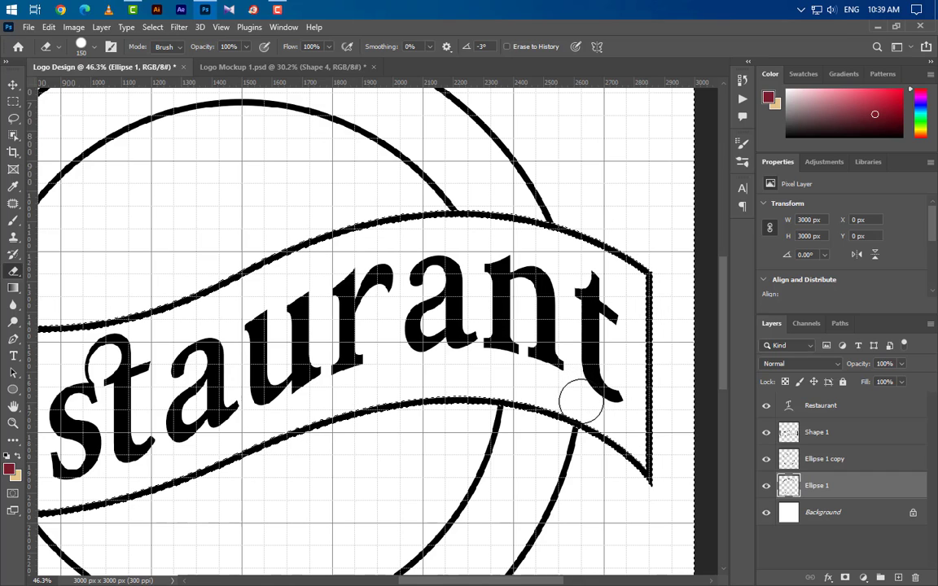
key("ctrl+d")
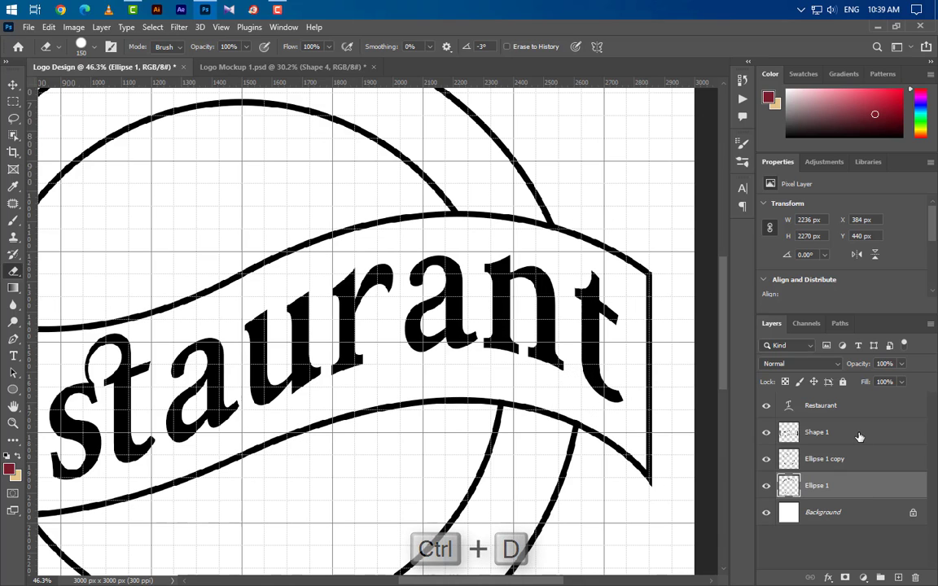
On the Shape 1 layer, erase the banner's upper and lower outline between the two rings near its right end.
key("alt+]")
key("alt+]")
scroll(539, 324, "up", 2)
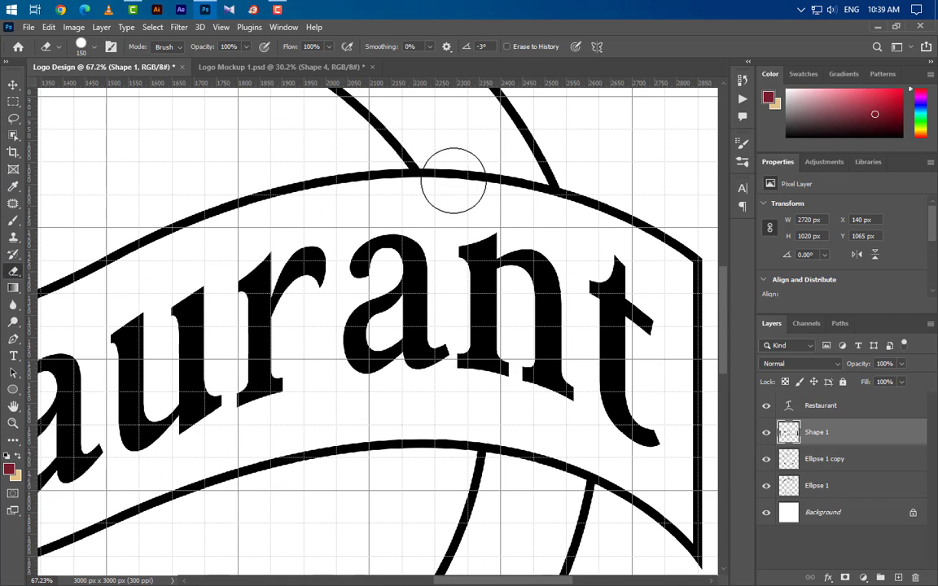
left_click(445, 154)
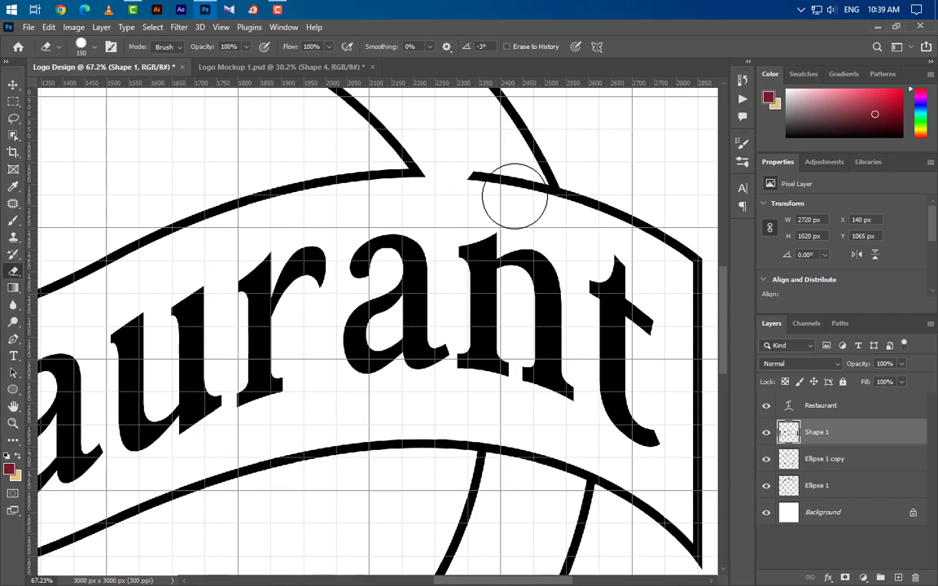
left_click(474, 183)
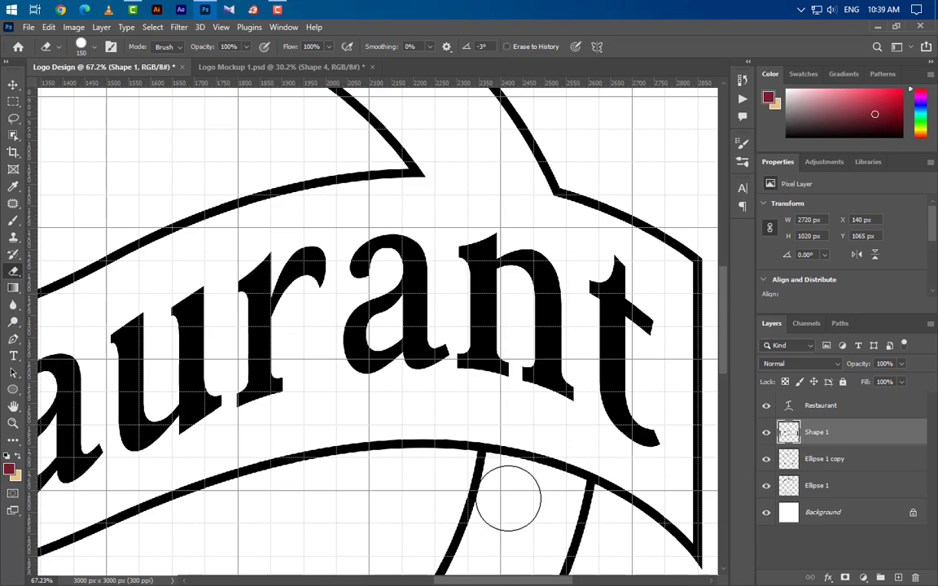
left_click_drag(516, 447, 557, 472)
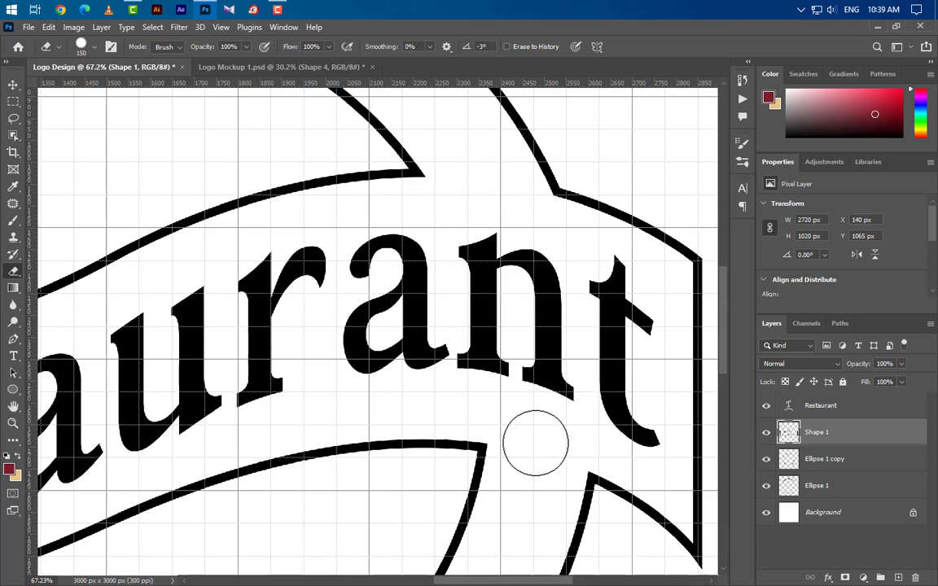
Erase the banner's lower outline between the two rings near its left end on the Shape 1 layer.
scroll(536, 437, "down", 5)
scroll(243, 469, "up", 5)
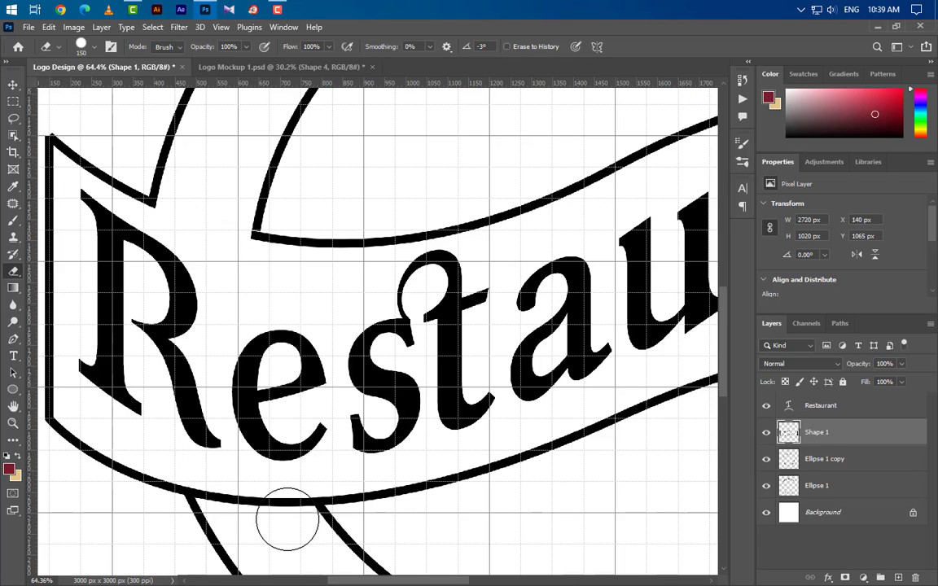
mouse_move(290, 518)
left_mouse_down()
mouse_move(247, 507)
mouse_move(217, 480)
left_mouse_up()
scroll(204, 375, "down", 5)
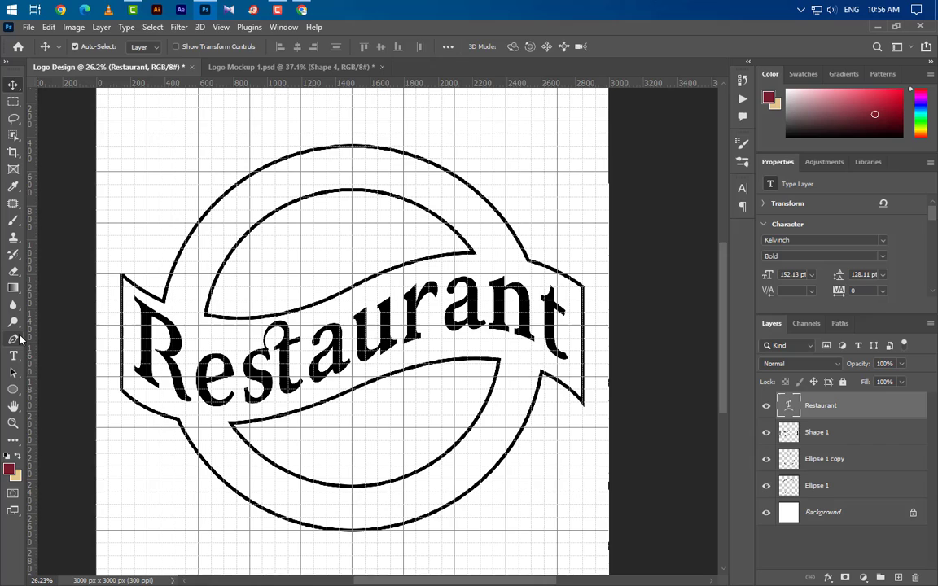
Start a flame shape with the Pen tool above the banner, drawing its bulging right edge up to a sharp right tip.
left_click(18, 339)
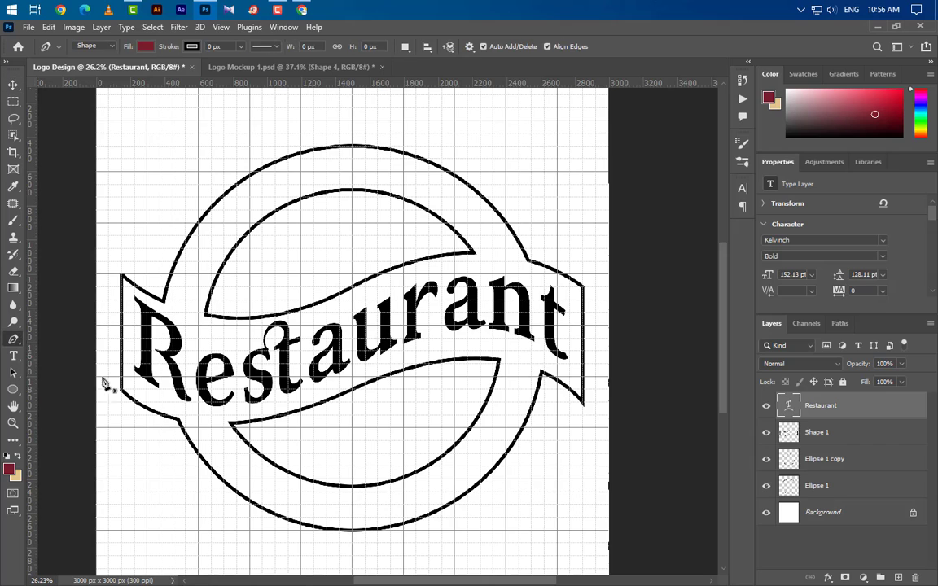
scroll(476, 167, "up", 3)
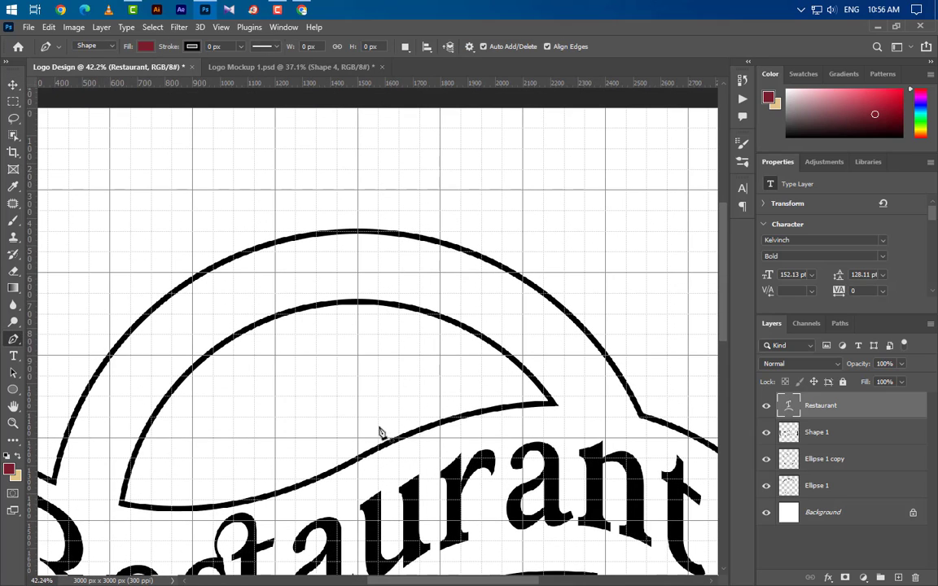
left_click(380, 432)
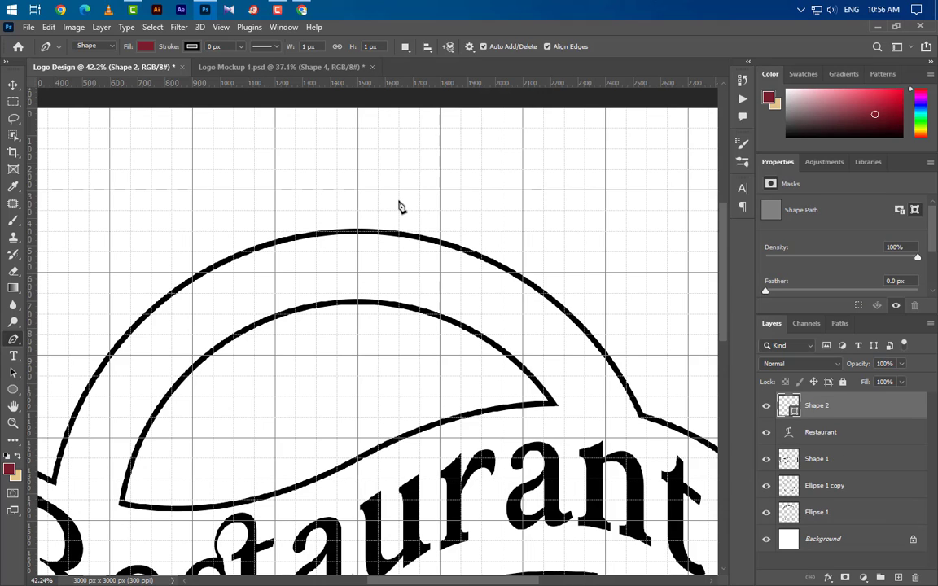
left_click_drag(399, 202, 269, 116)
key("alt")
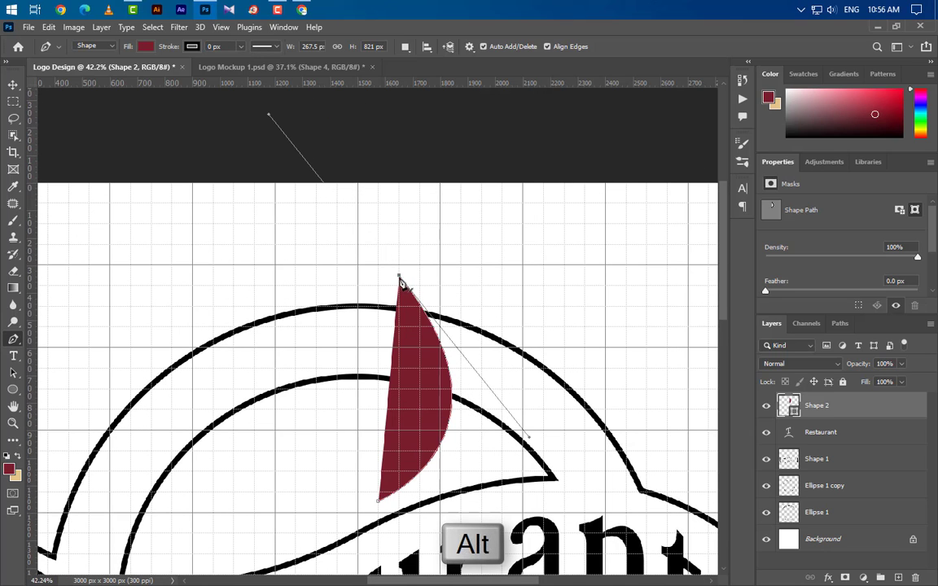
Continue the flame path down into a narrow right notch and up an S-curve to the tall central tip.
scroll(402, 293, "up", 5)
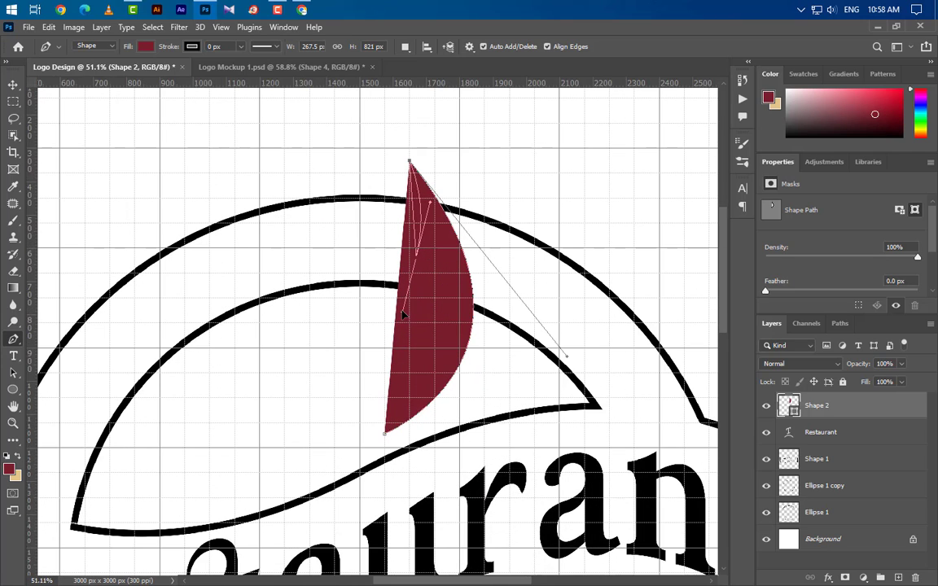
left_click_drag(402, 310, 418, 265)
key("alt")
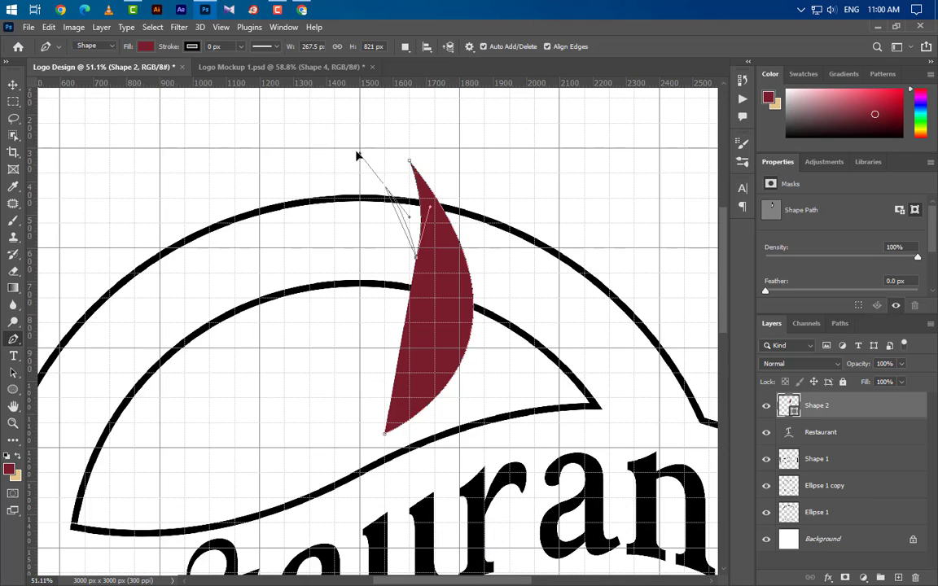
left_click_drag(357, 155, 352, 151)
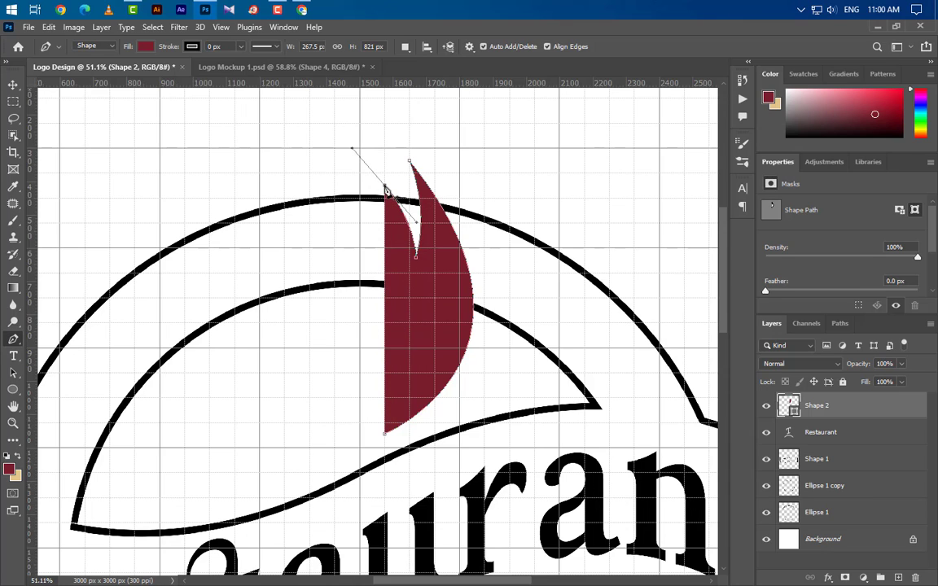
scroll(386, 190, "up", 2)
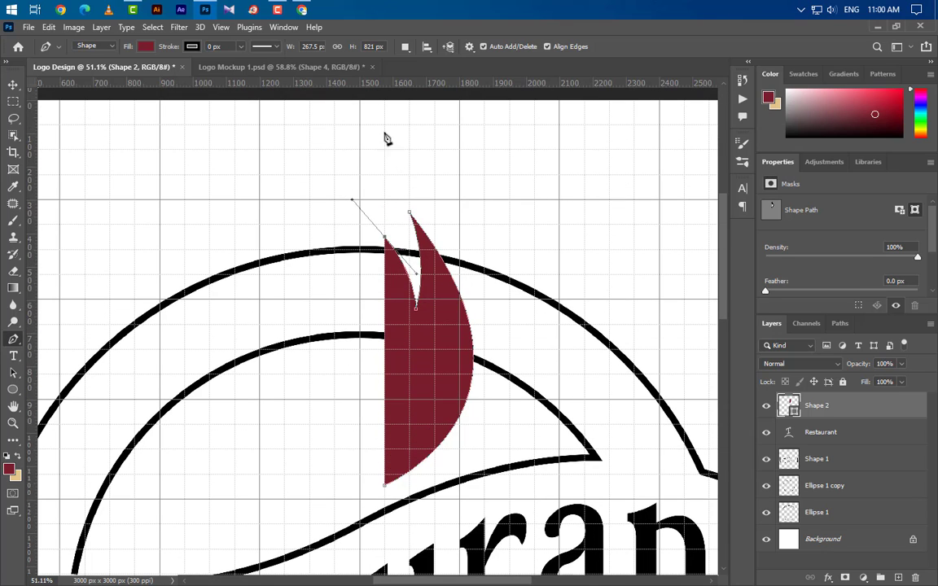
mouse_move(385, 98)
left_mouse_down()
mouse_move(387, 85)
mouse_move(391, 93)
left_mouse_up()
key("alt")
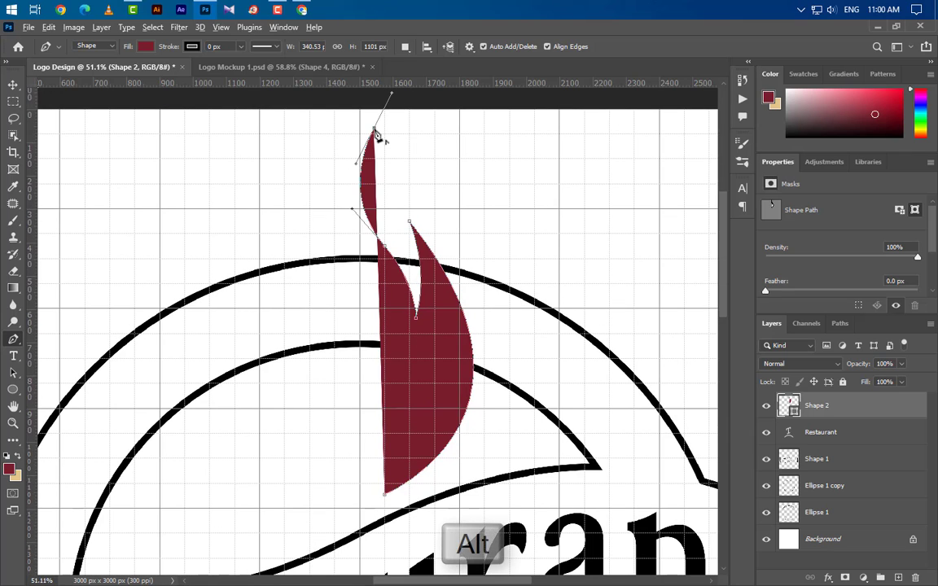
left_click(375, 129, "alt")
Curve the flame path down the central tongue's left side into a notch and up to a small left tip.
scroll(728, 294, "down", 1)
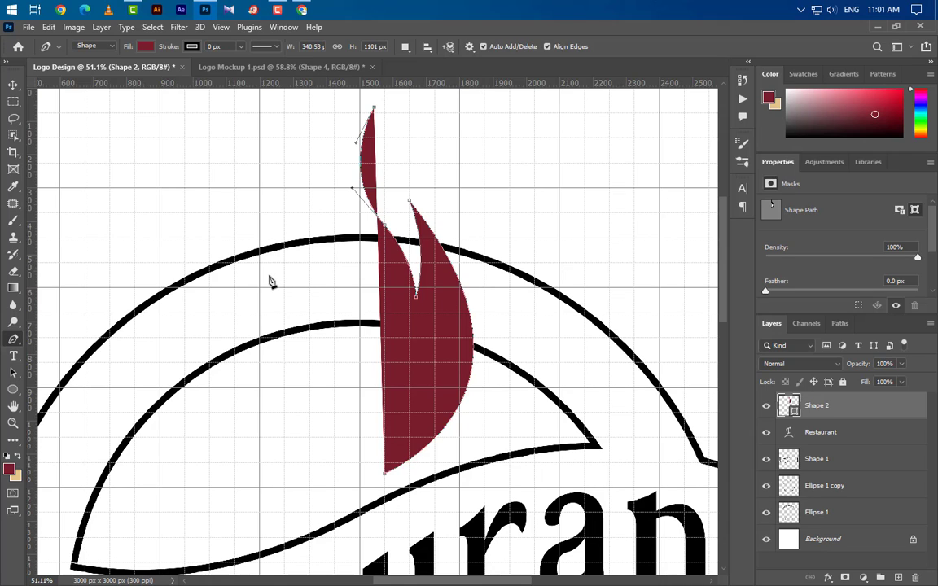
left_click_drag(272, 277, 286, 379)
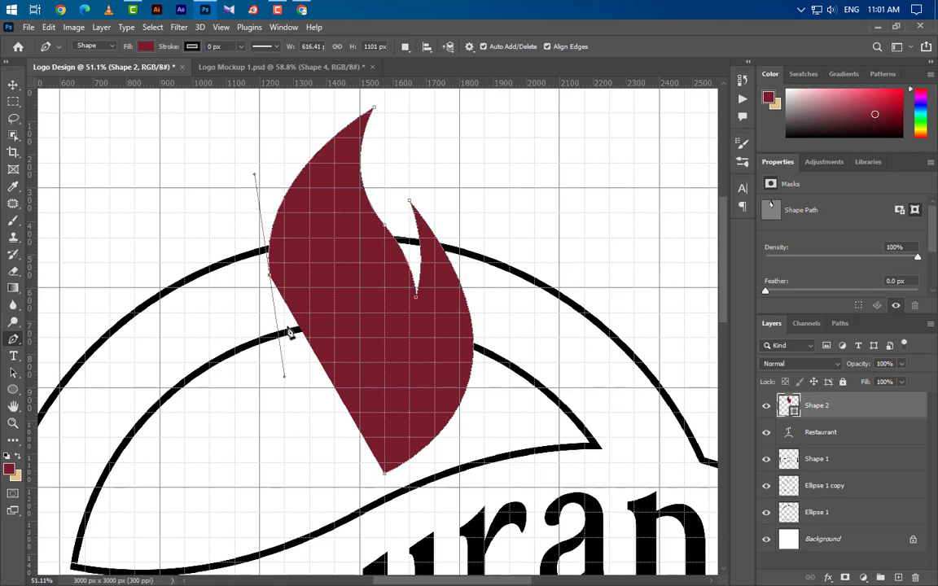
left_click(272, 279, "alt")
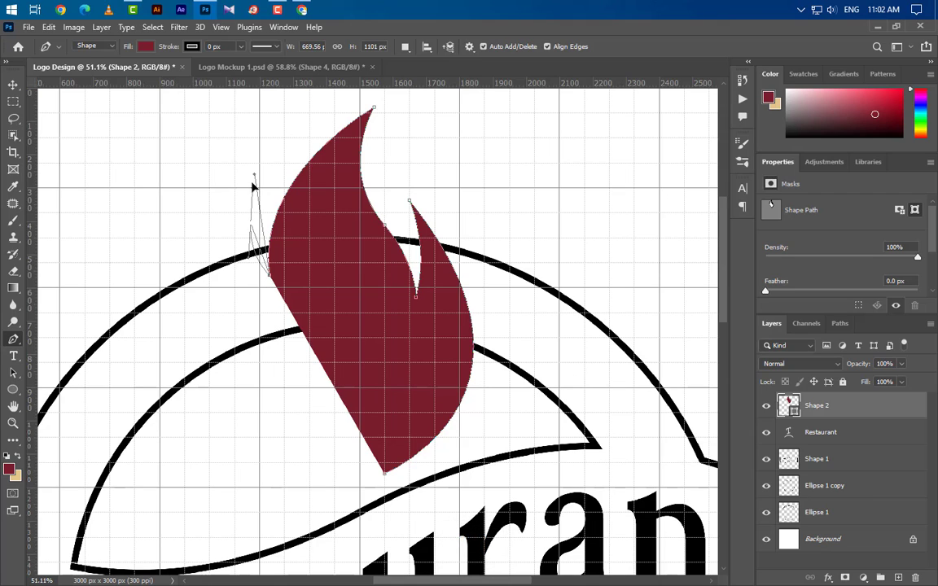
left_click(250, 223)
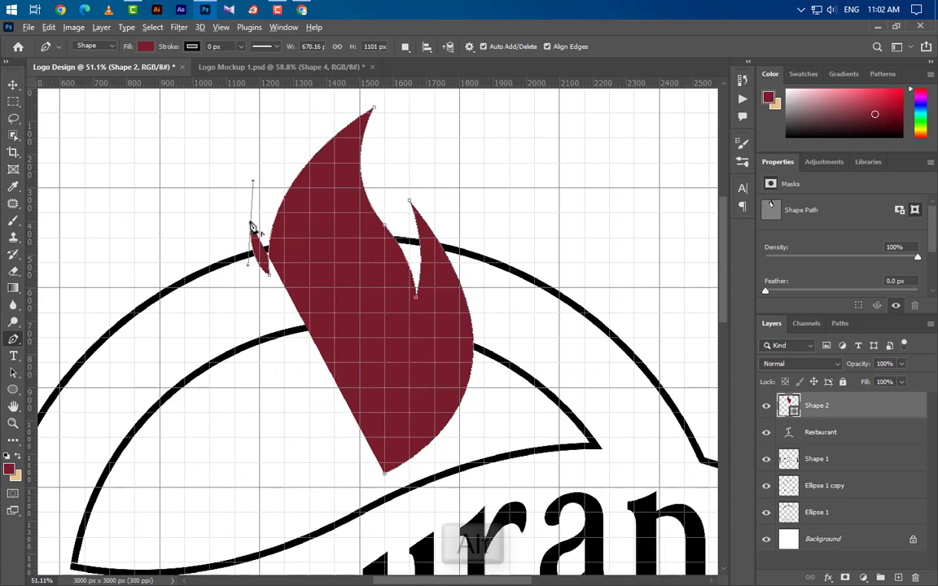
left_click(250, 223, "alt")
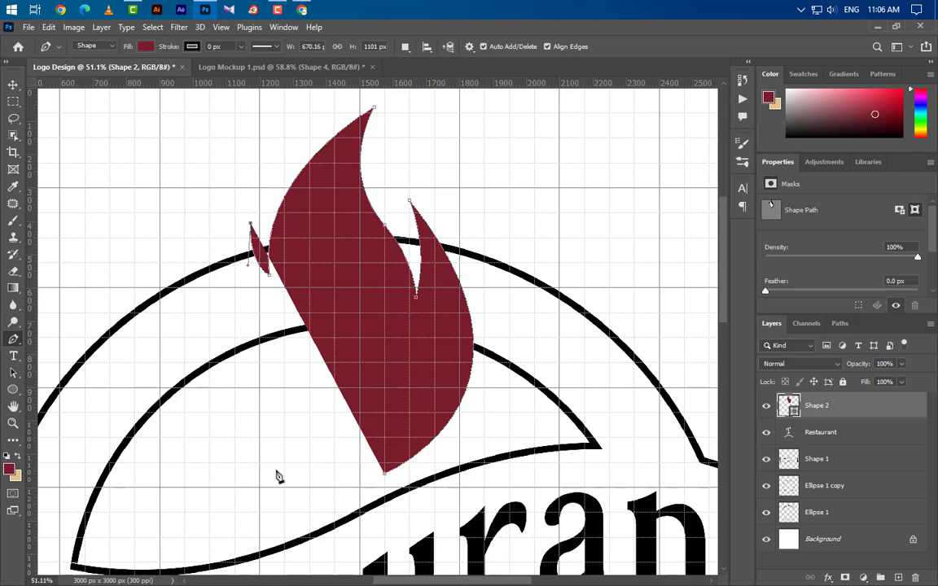
Draw the flame's rounded left edge down to its lower-left point and curve back up to the small inner peak.
left_click_drag(276, 470, 279, 433)
key("alt")
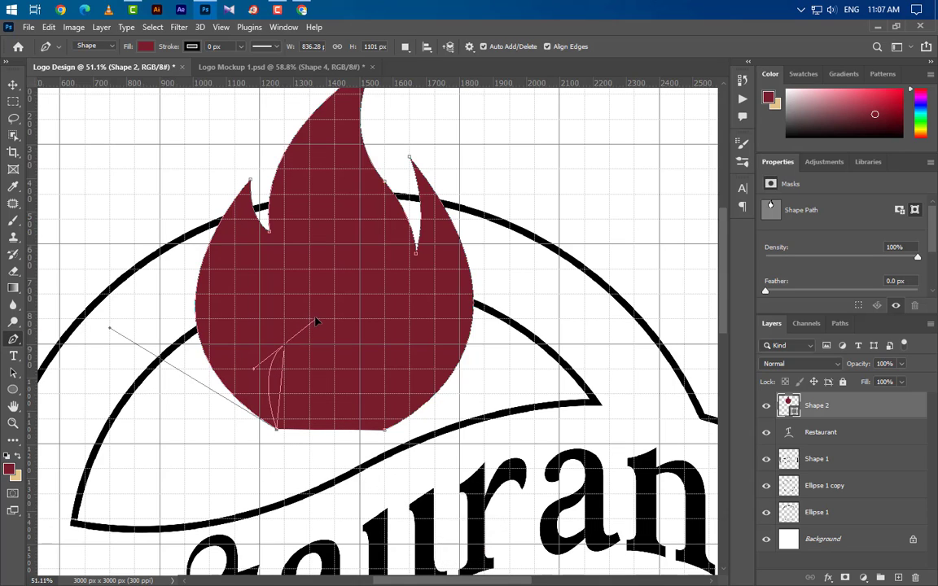
left_click_drag(318, 314, 316, 311)
left_click(285, 348, "alt")
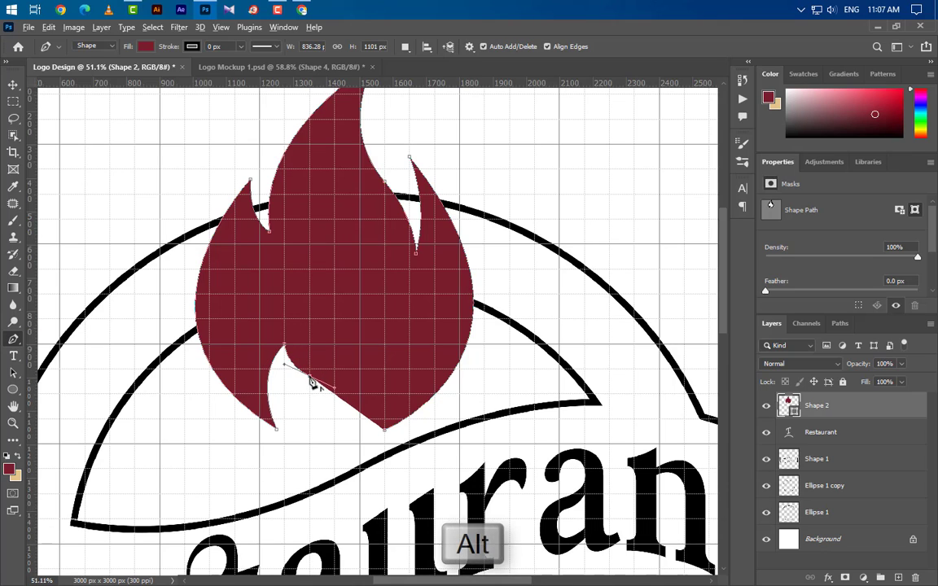
Shape the flame's inner hollow with a small downward point and a tall central peak, and close the path at its starting point.
left_click_drag(313, 384, 309, 376)
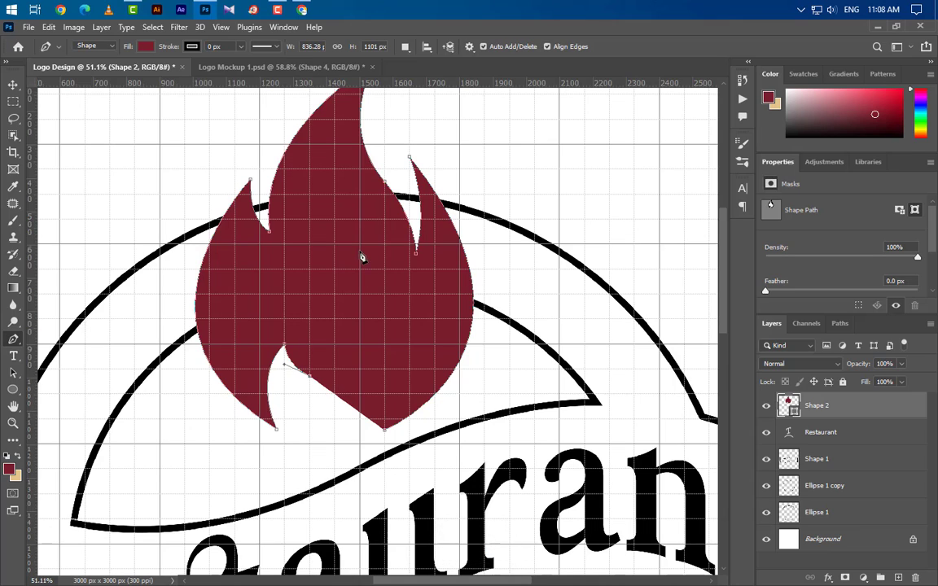
left_click_drag(358, 244, 444, 190)
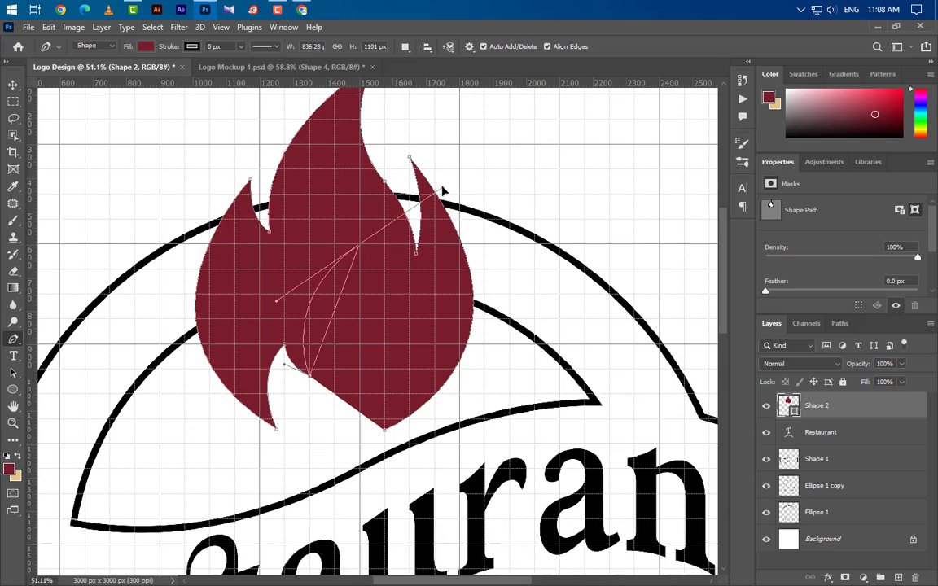
left_click(359, 245, "alt")
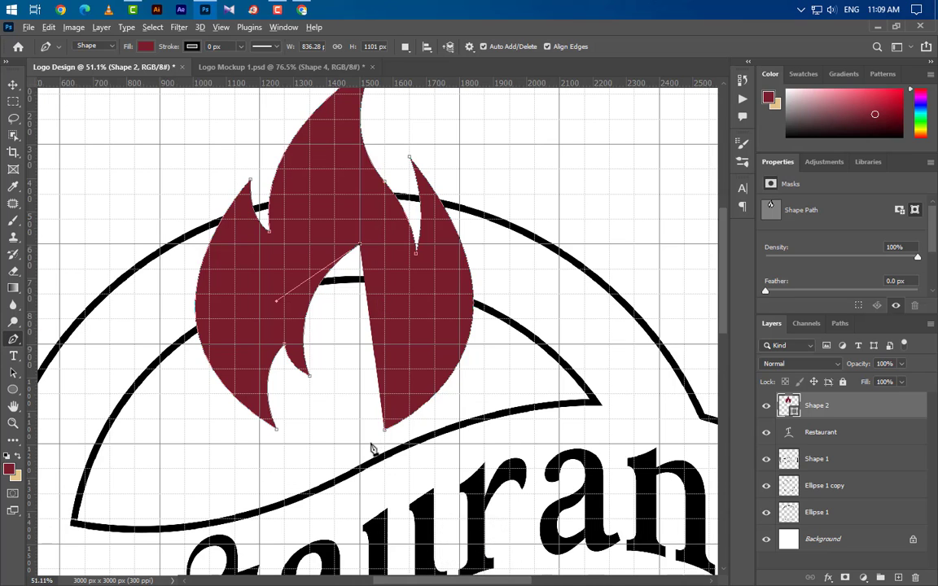
scroll(370, 448, "up", 2)
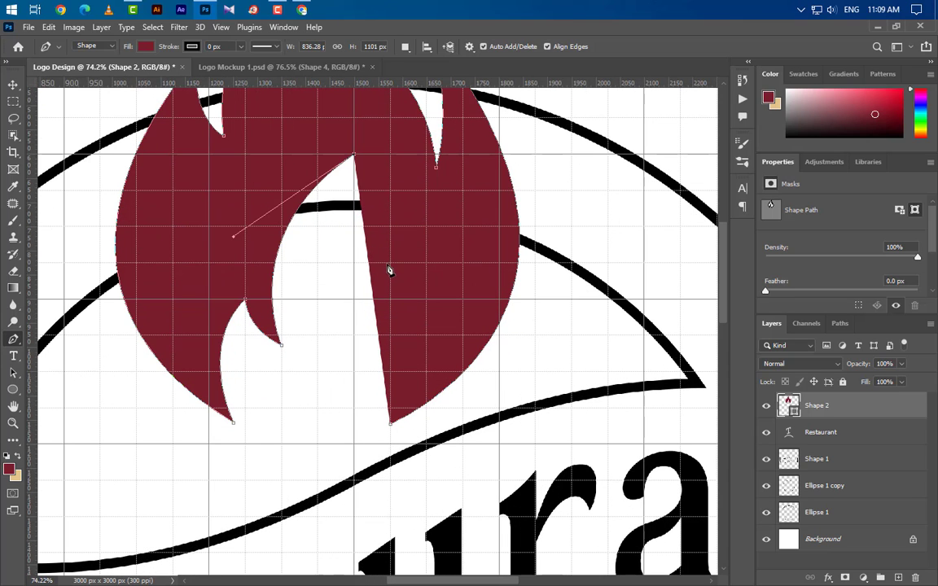
left_click_drag(437, 308, 434, 307)
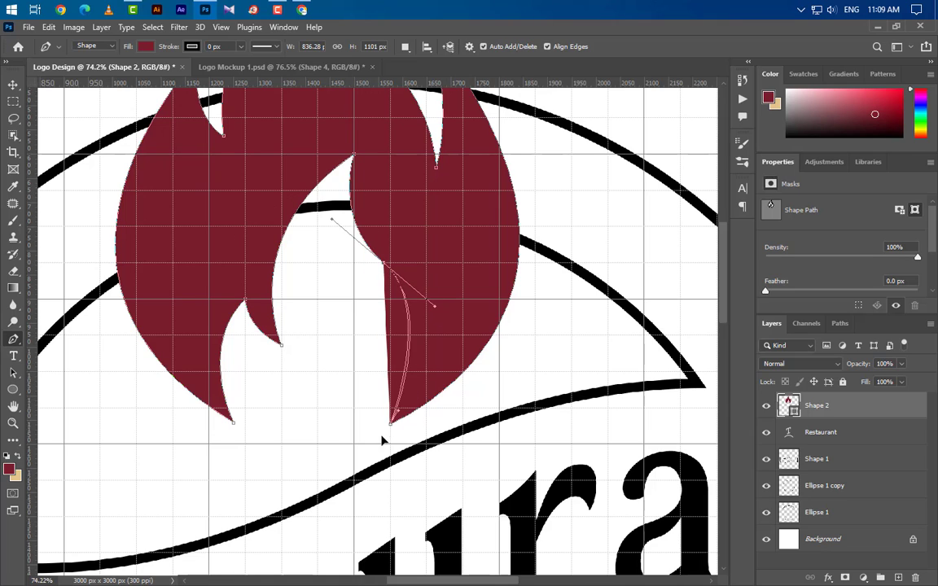
left_click_drag(390, 424, 390, 456)
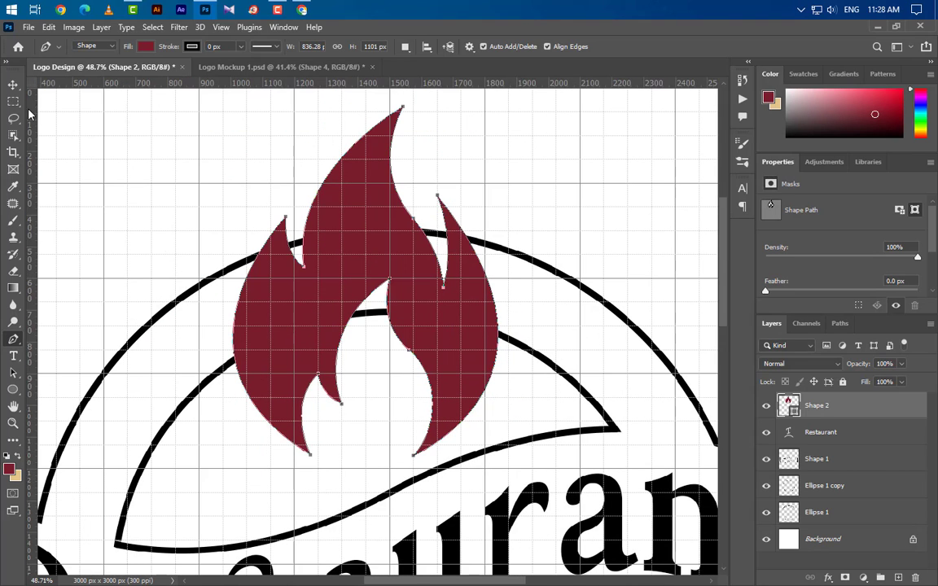
Duplicate the Shape 2 flame layer and give the copy a 75 px stroke positioned outside.
left_click(13, 85)
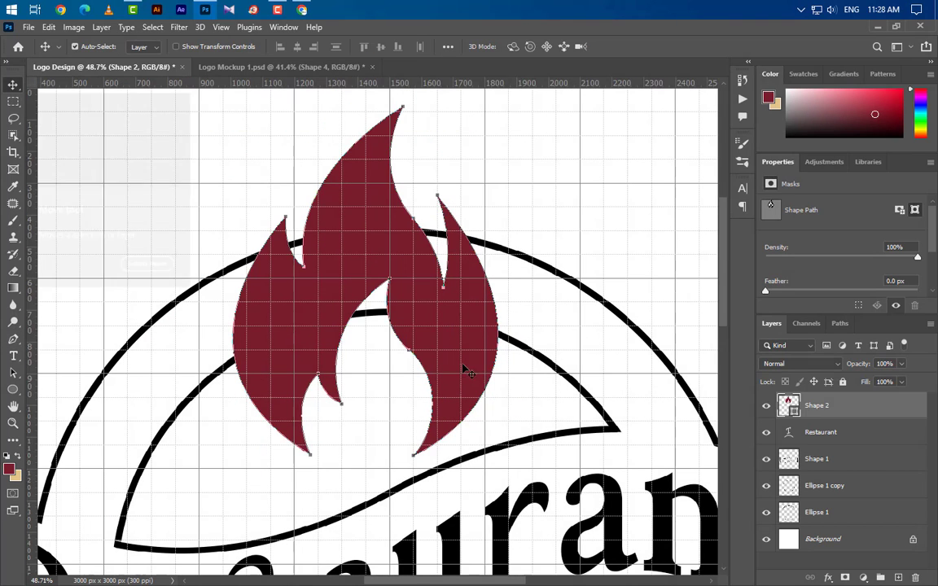
key("ctrl+j")
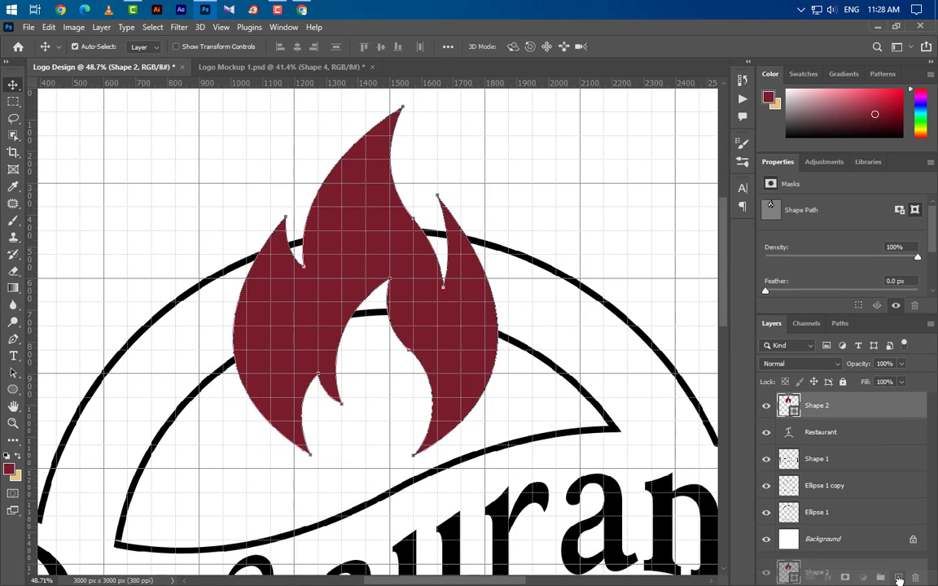
double_click(904, 409)
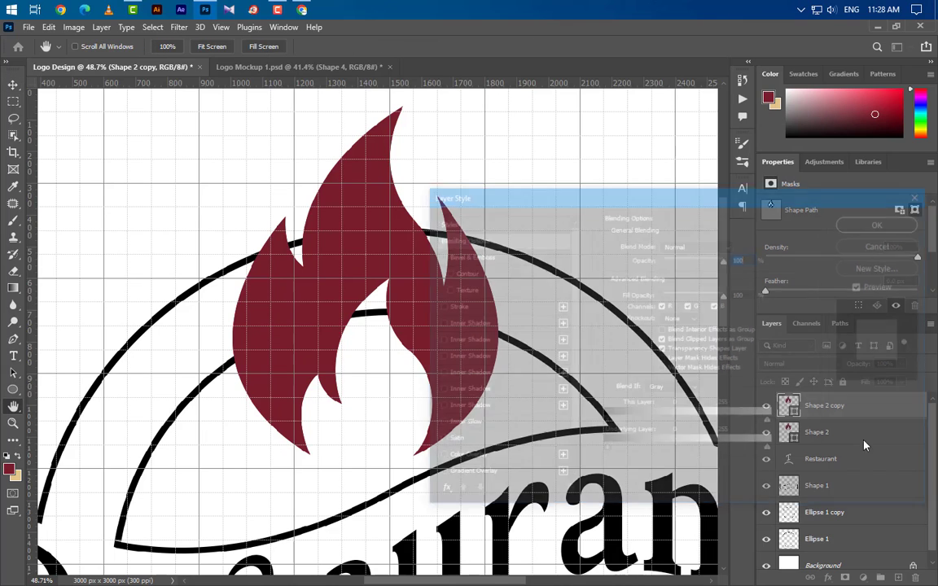
left_click(453, 305)
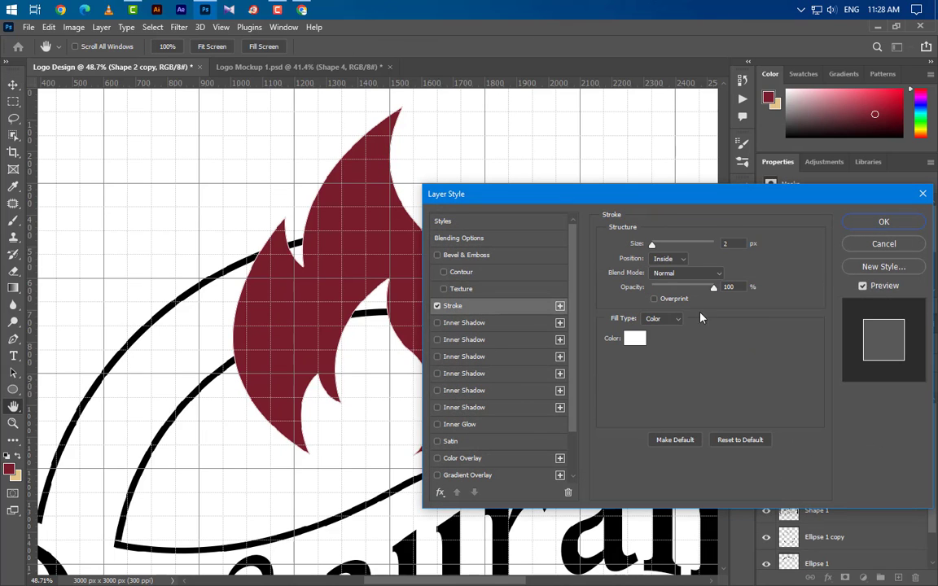
left_click(668, 259)
left_click(667, 268)
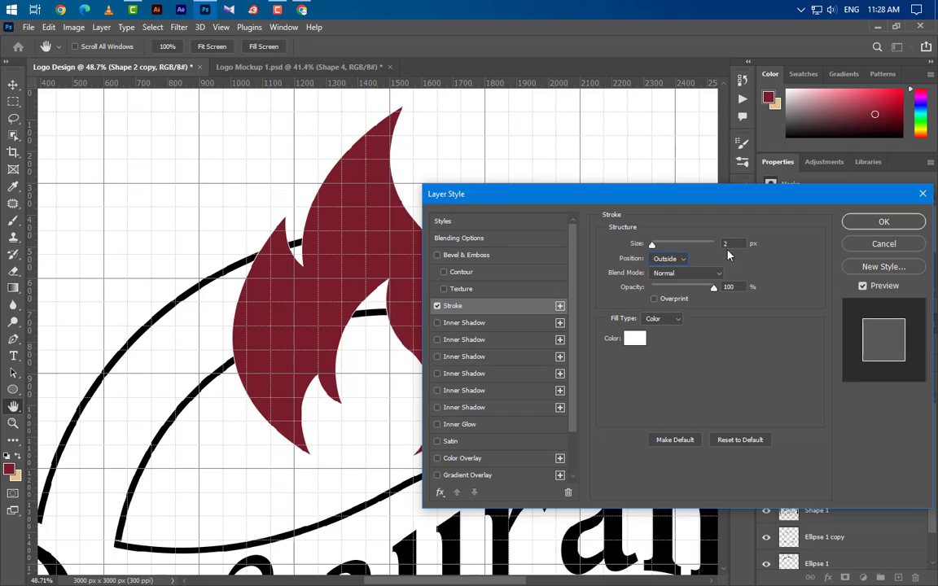
type("75")
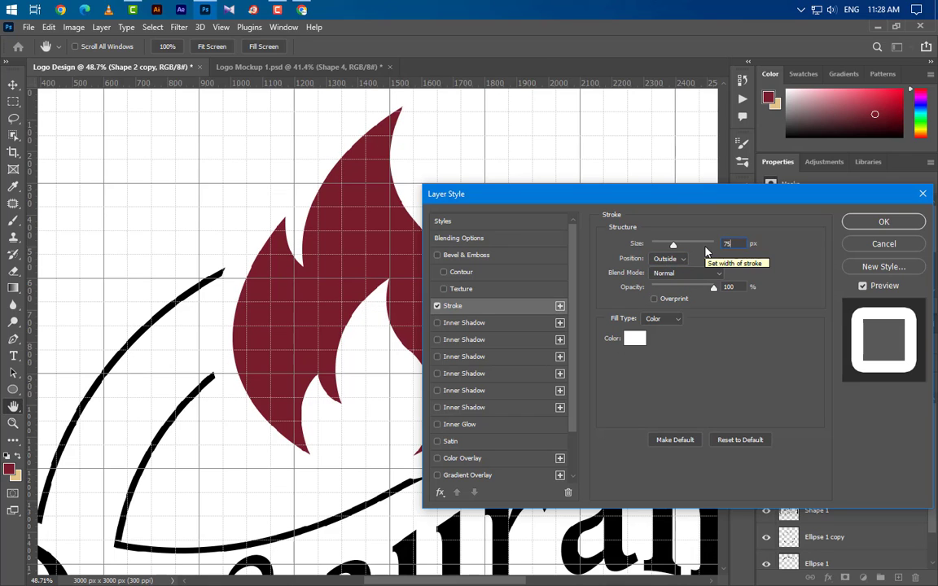
Set the flame copy's stroke color to 000000 and apply the layer style.
left_click(635, 338)
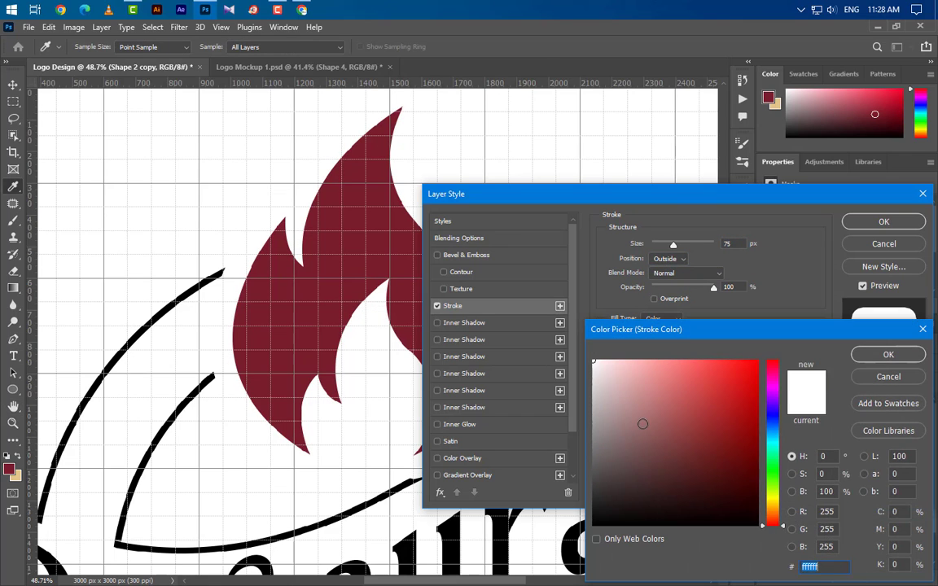
type("000000")
left_click(888, 355)
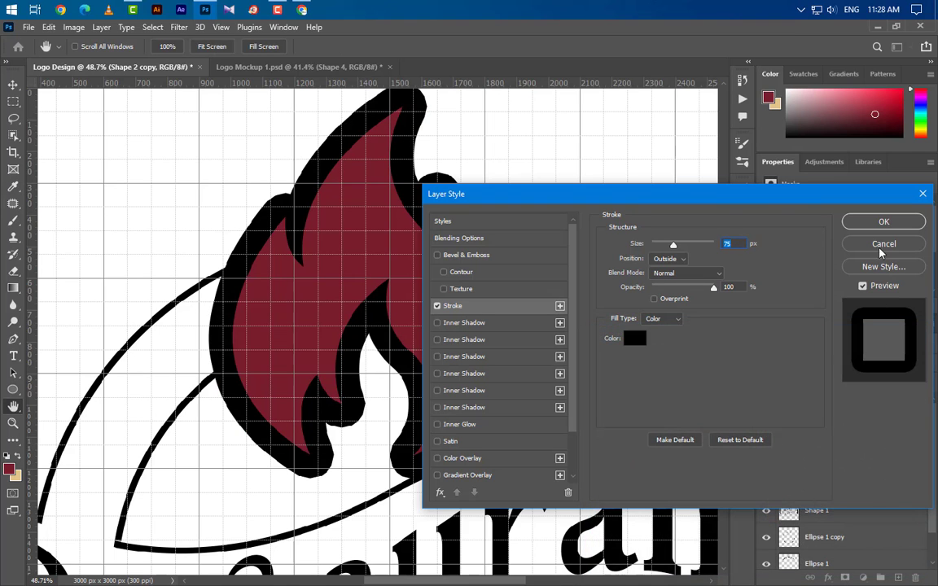
left_click(883, 222)
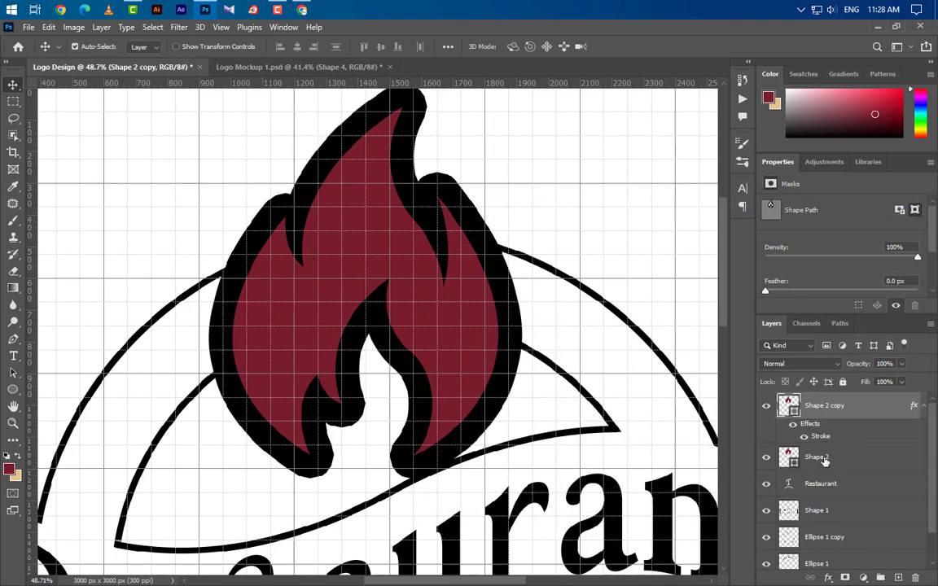
Set the Shape 2 copy fill to 000000 and convert the layer to a smart object.
double_click(794, 413)
type("000000")
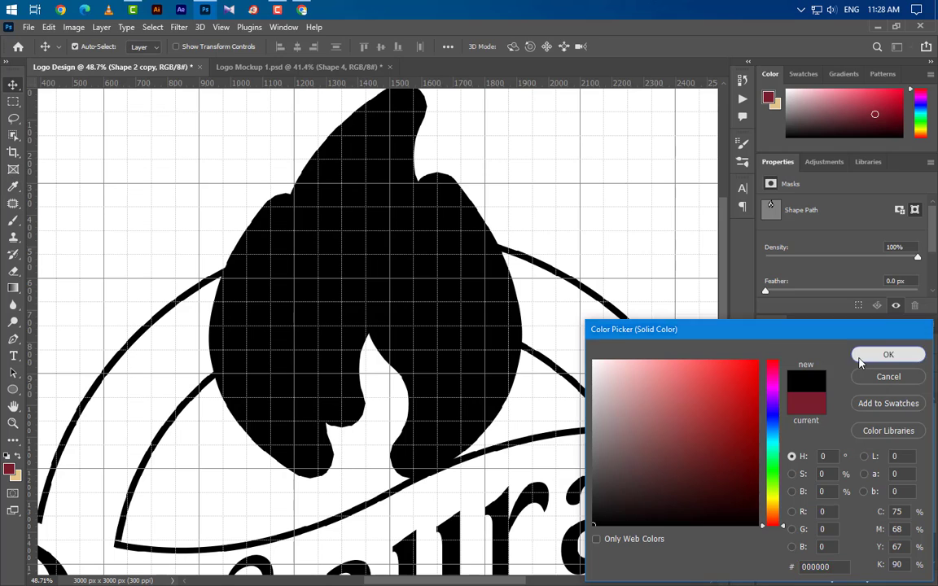
left_click(861, 362)
right_click(798, 412)
left_click(761, 215)
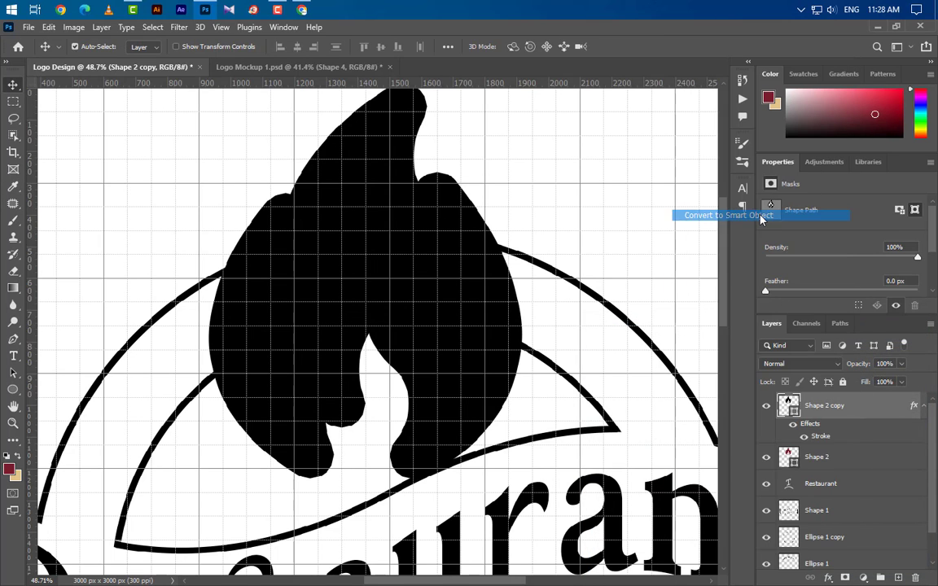
Give the Shape 2 copy layer a 20 px ffffff stroke positioned inside, and convert the layer to a smart object.
double_click(887, 411)
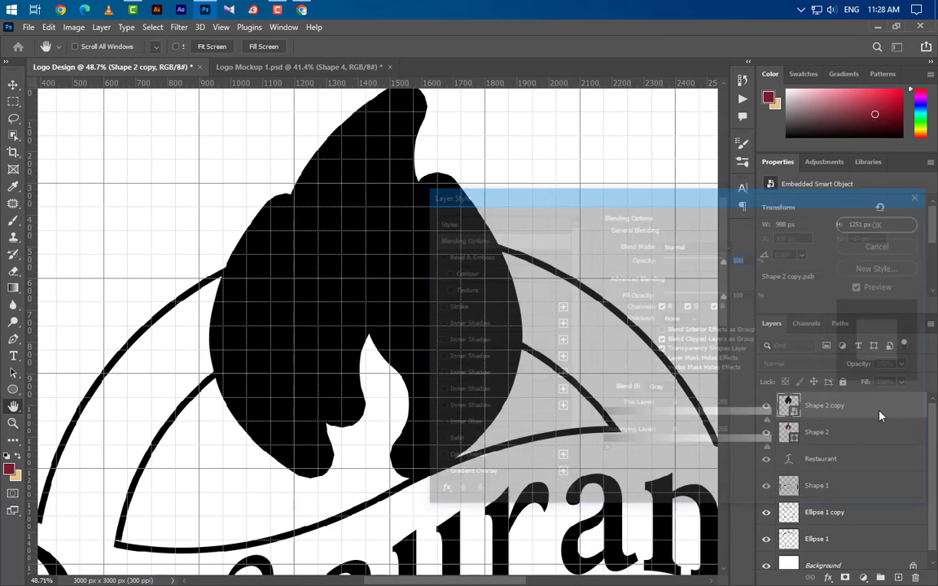
left_click(492, 307)
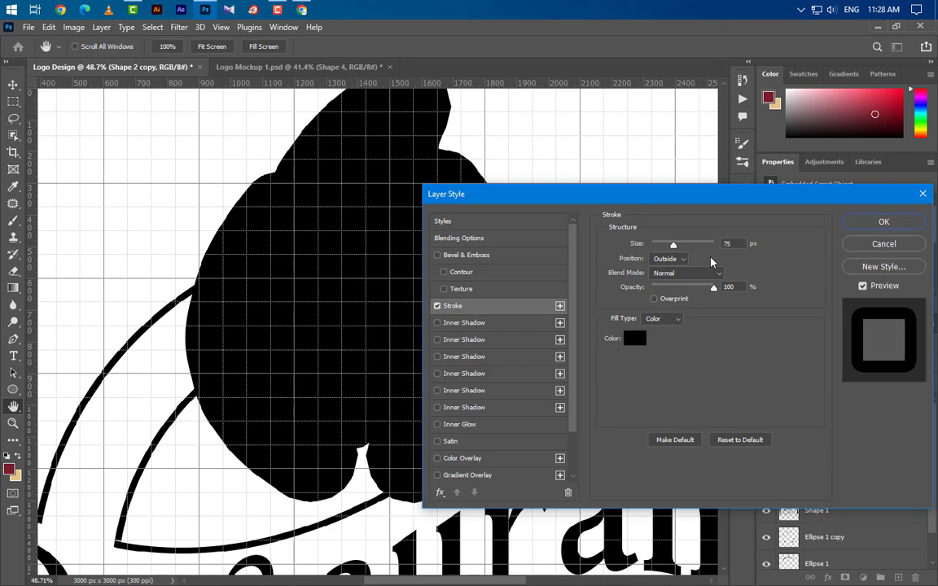
type("20")
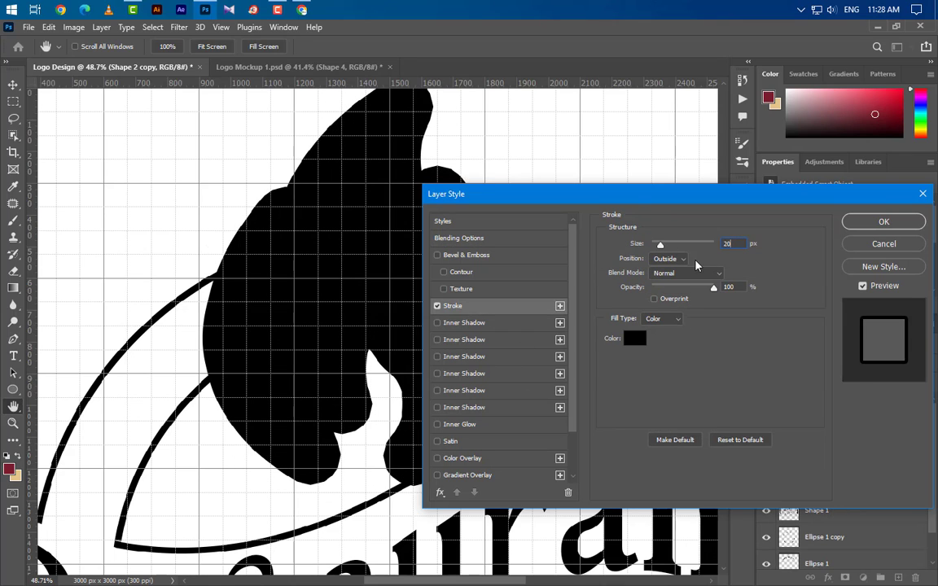
left_click(665, 272)
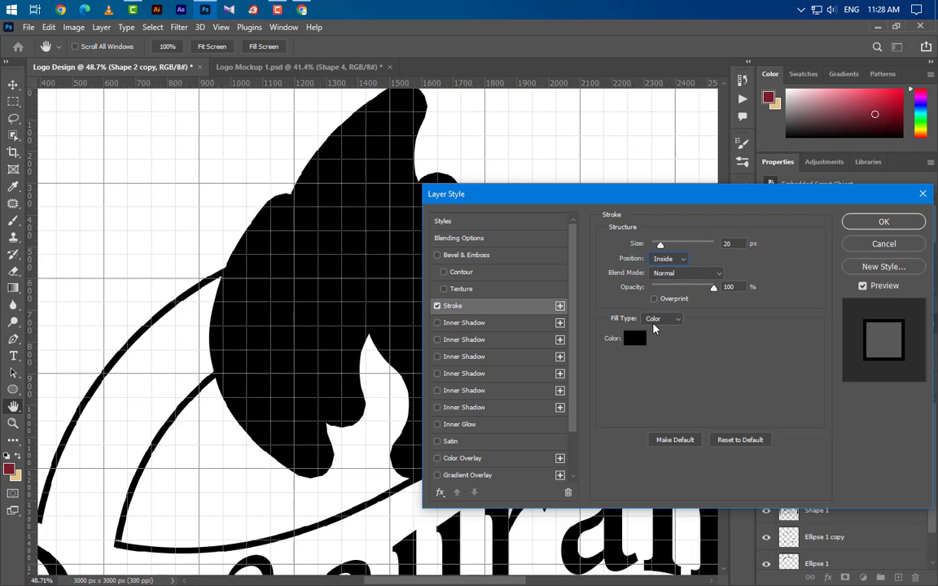
left_click(634, 338)
left_click(594, 360)
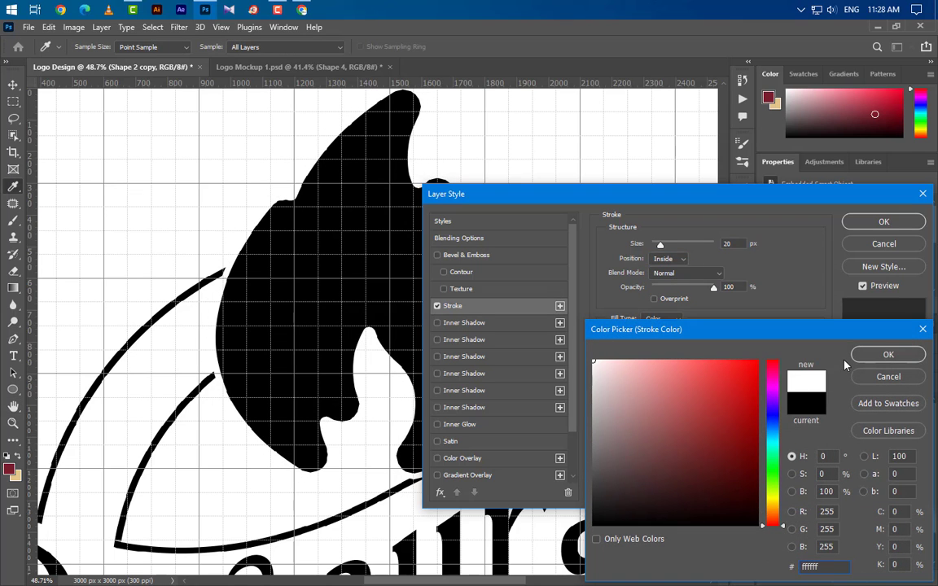
left_click(882, 355)
left_click(871, 222)
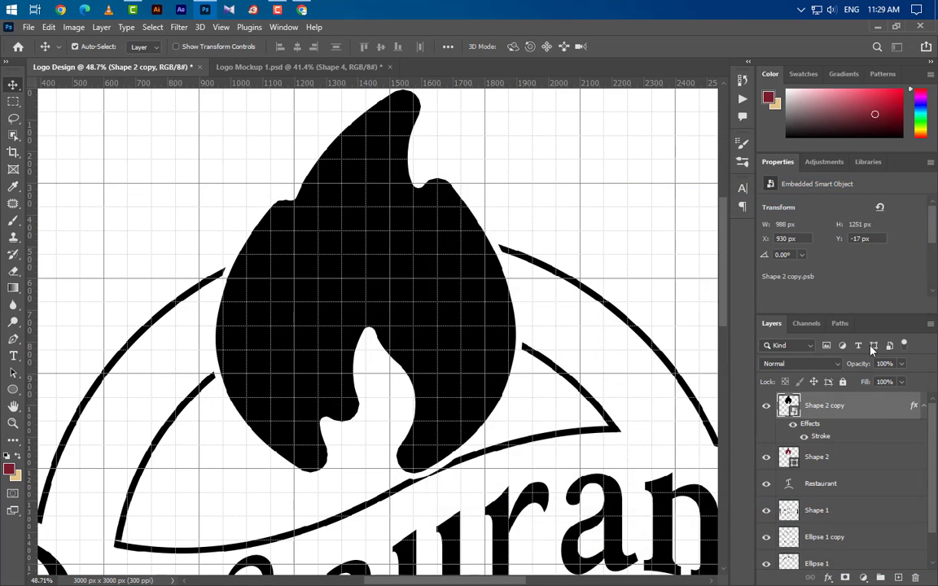
right_click(877, 411)
left_click(700, 158)
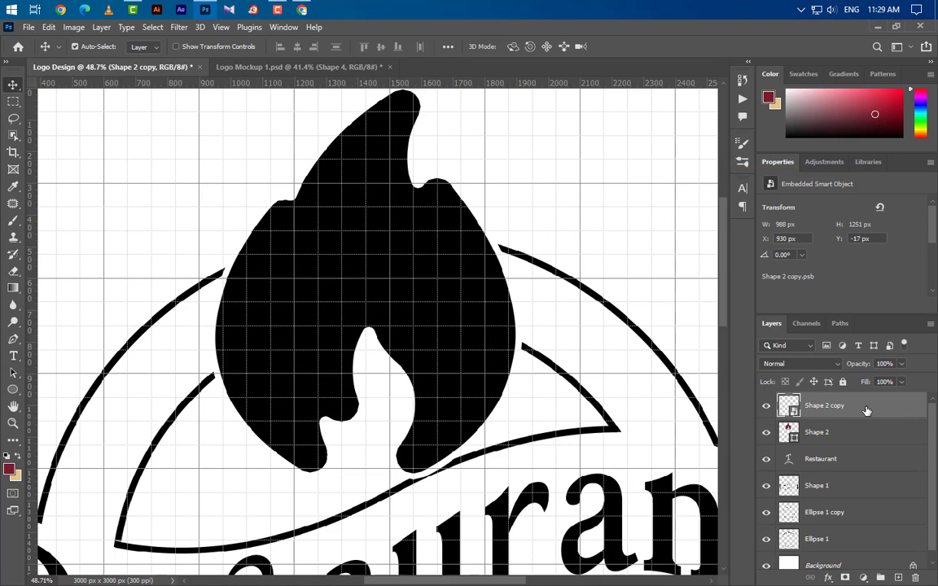
Rasterize the Shape 2 copy layer and erase its solid black interior with the Magic Eraser, leaving only the thin outline.
right_click(866, 411)
left_click(717, 257)
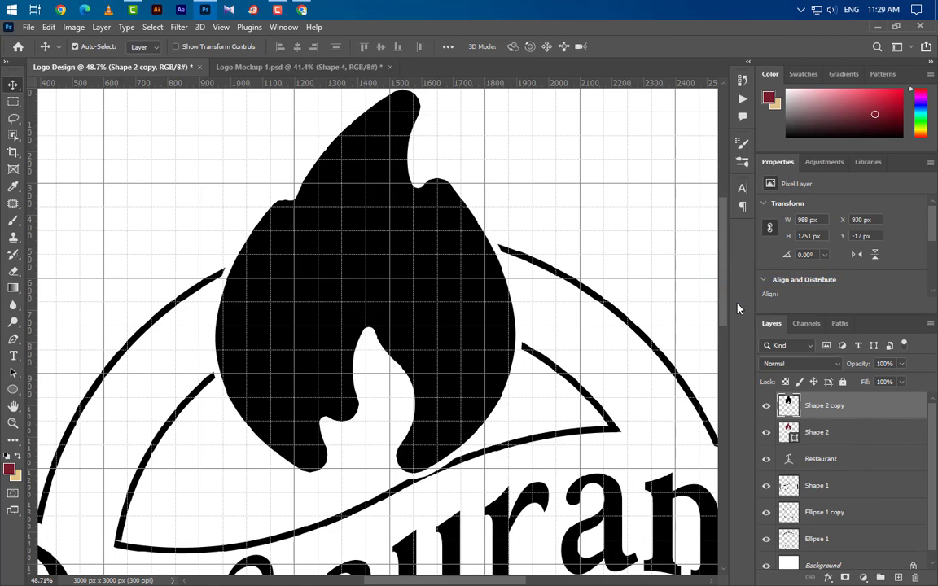
left_click_drag(13, 271, 81, 297)
left_click(361, 280)
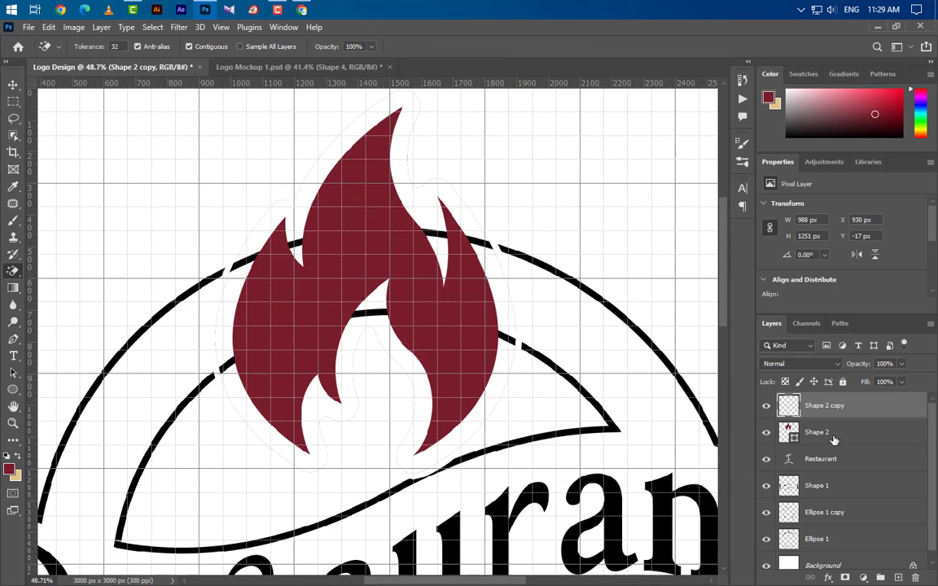
Apply a 000000 Color Overlay to the Shape 2 copy outline and move the layer directly beneath the Restaurant layer.
double_click(876, 418)
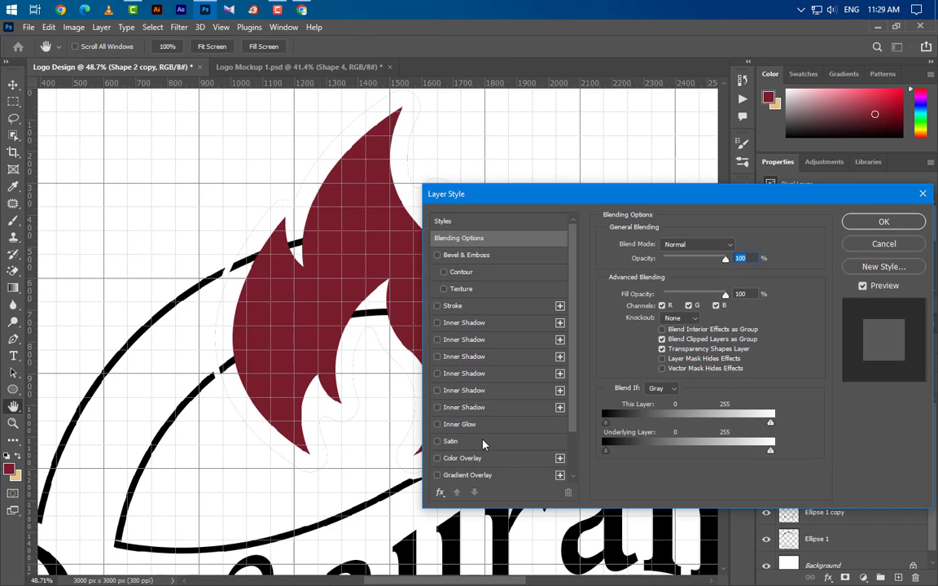
left_click(462, 458)
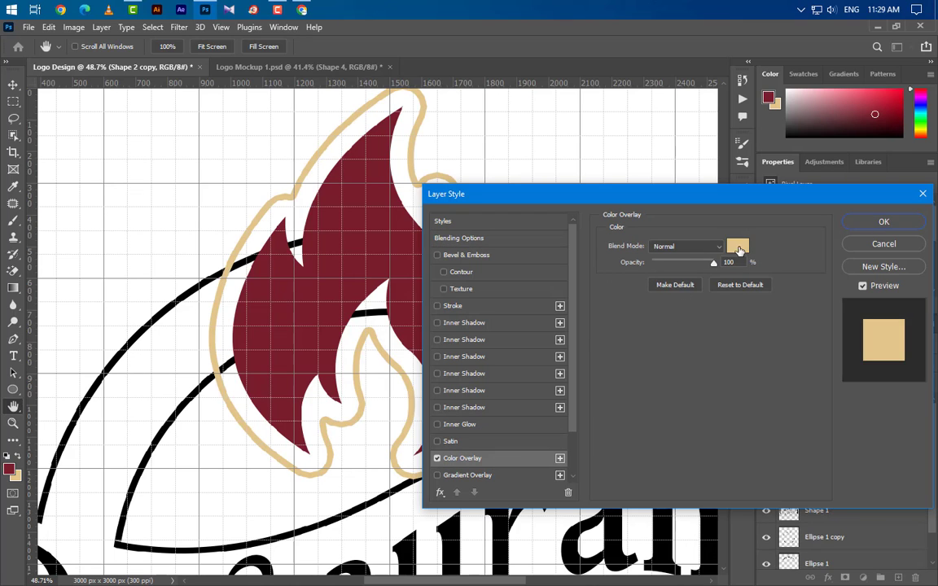
left_click(737, 246)
left_click(593, 524)
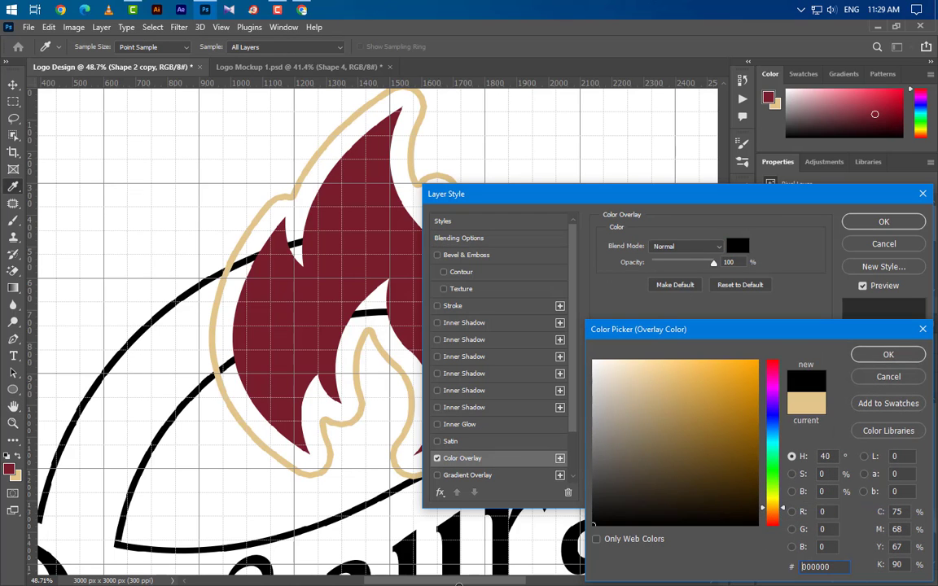
left_click(885, 356)
left_click(883, 221)
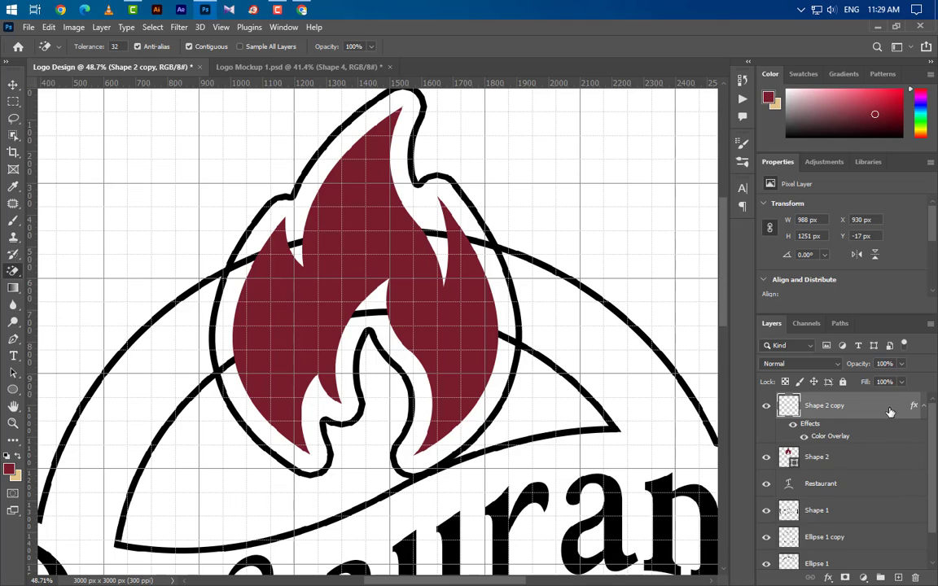
left_click_drag(890, 412, 871, 502)
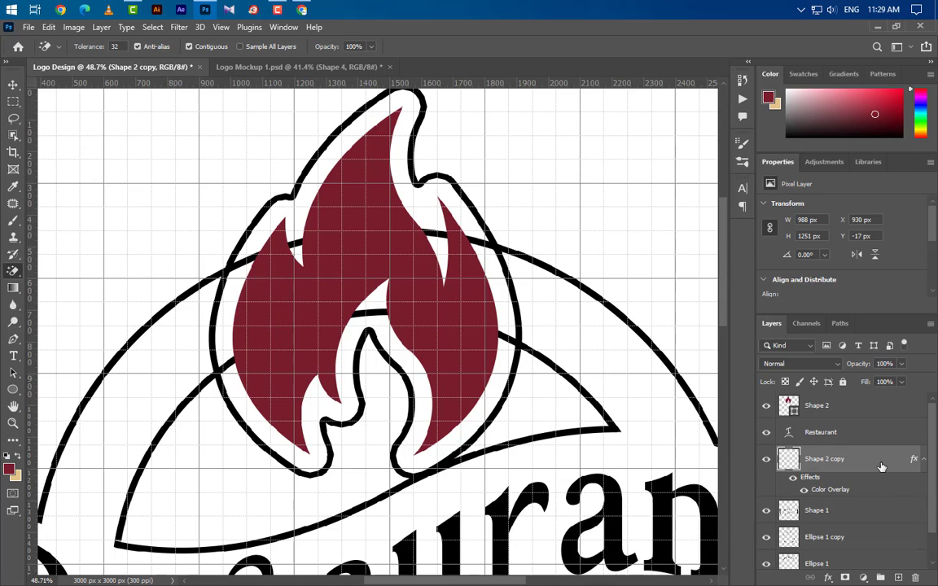
Load the Shape 2 copy outline as a selection and invert the selection.
left_click(788, 461, "ctrl")
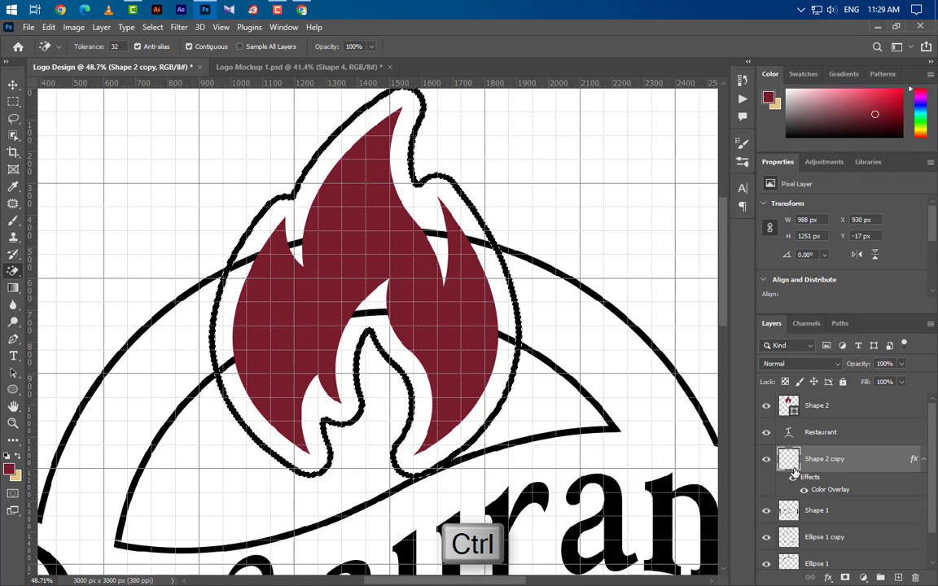
scroll(429, 287, "up", 3)
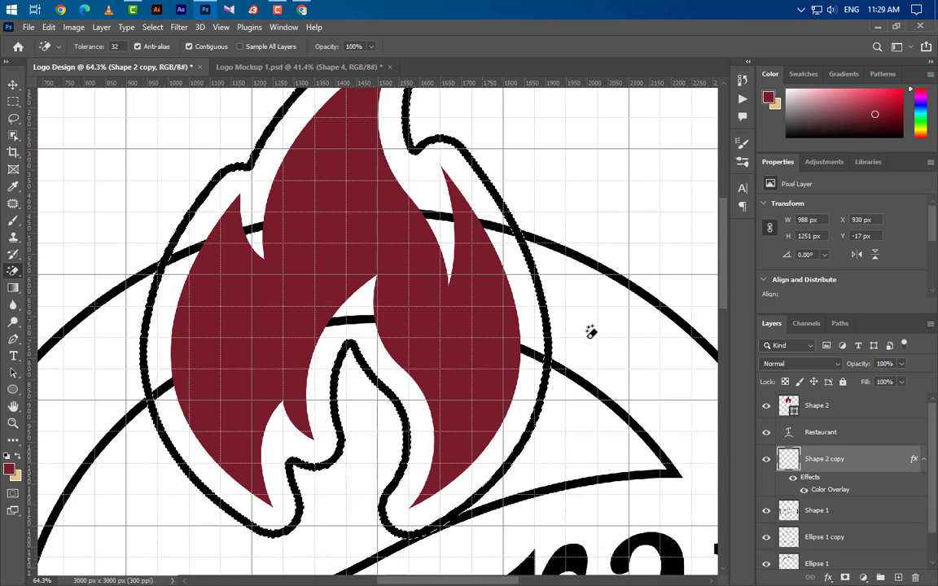
left_click(152, 27)
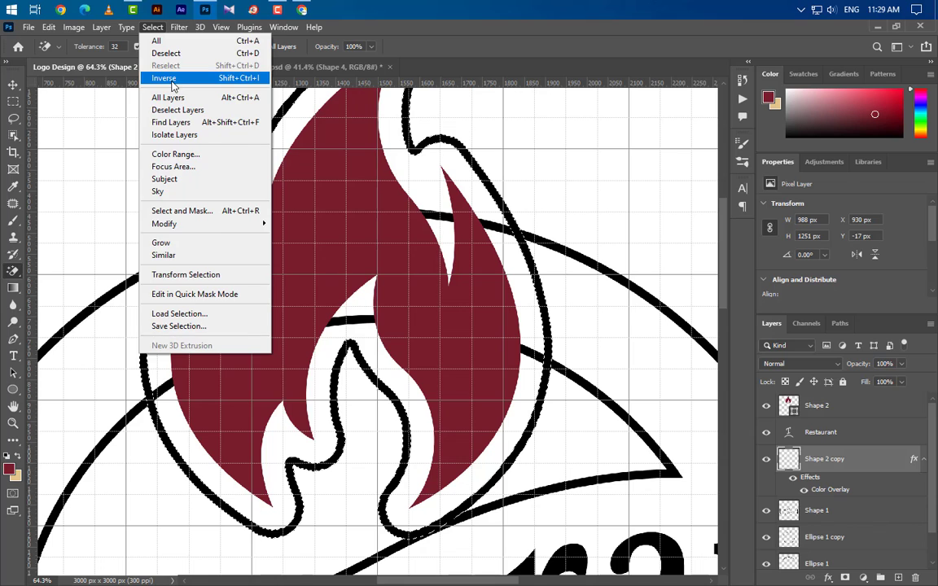
left_click(164, 79)
Erase the part of the inner ring inside the flame outline on the Ellipse 1 copy layer, using the regular Eraser.
scroll(870, 514, "down", 1)
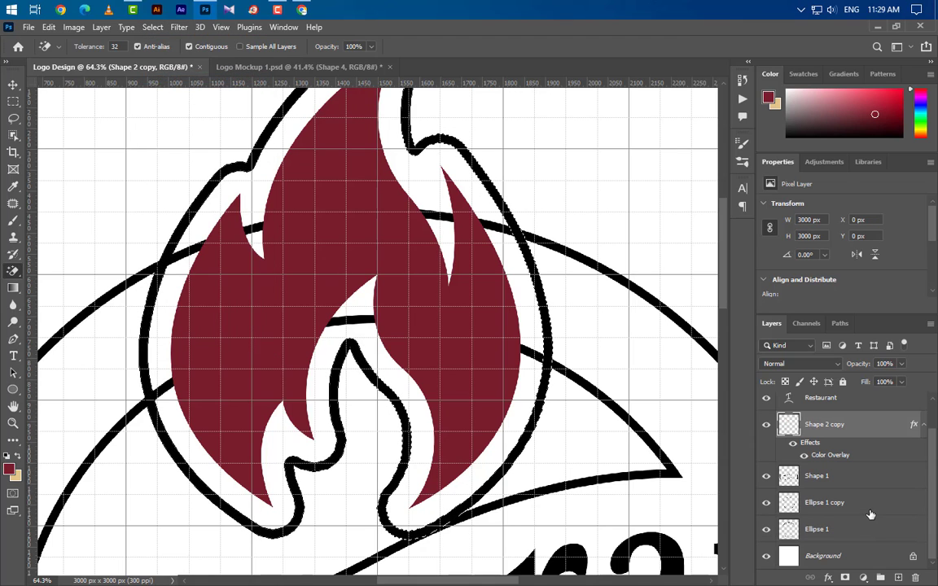
left_click(870, 514)
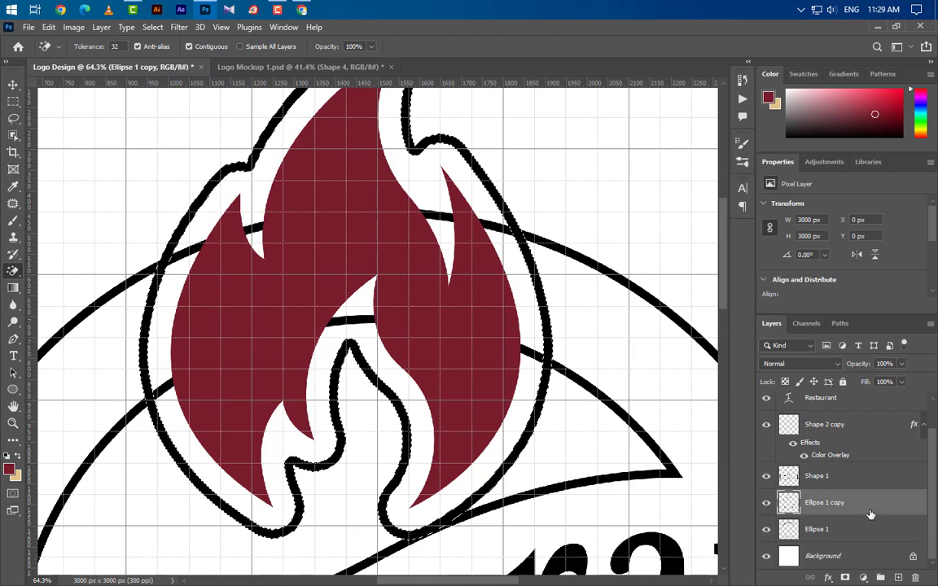
right_click(13, 272)
left_click(81, 268)
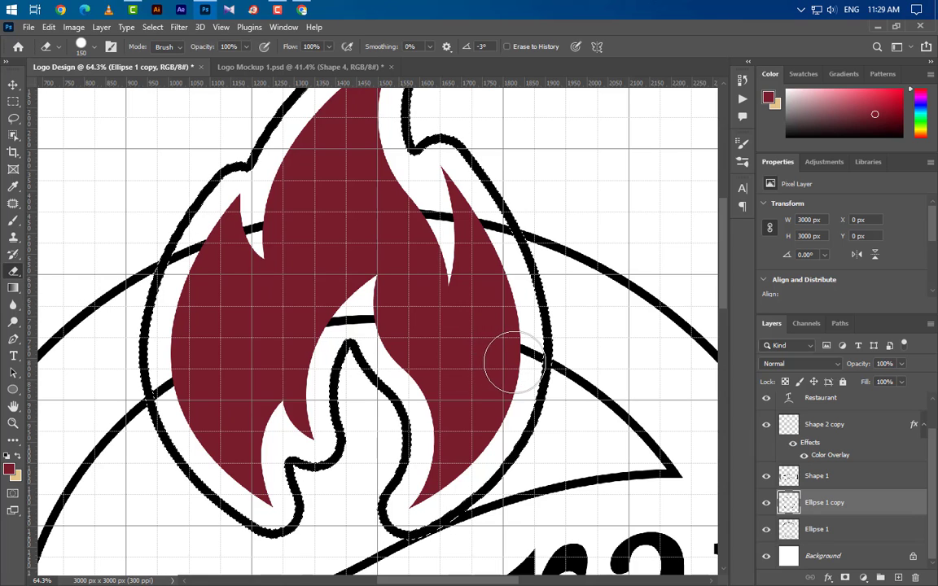
mouse_move(514, 363)
left_mouse_down()
mouse_move(450, 326)
mouse_move(371, 315)
mouse_move(317, 316)
mouse_move(267, 345)
left_mouse_up()
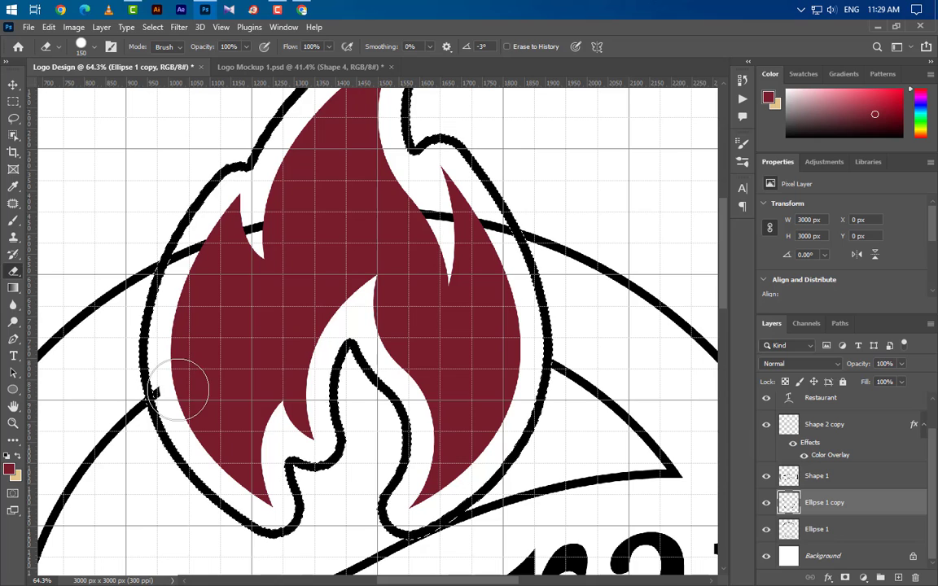
Erase the part of the outer ring inside the flame outline on the Ellipse 1 layer, and clear the selection.
left_click(843, 530)
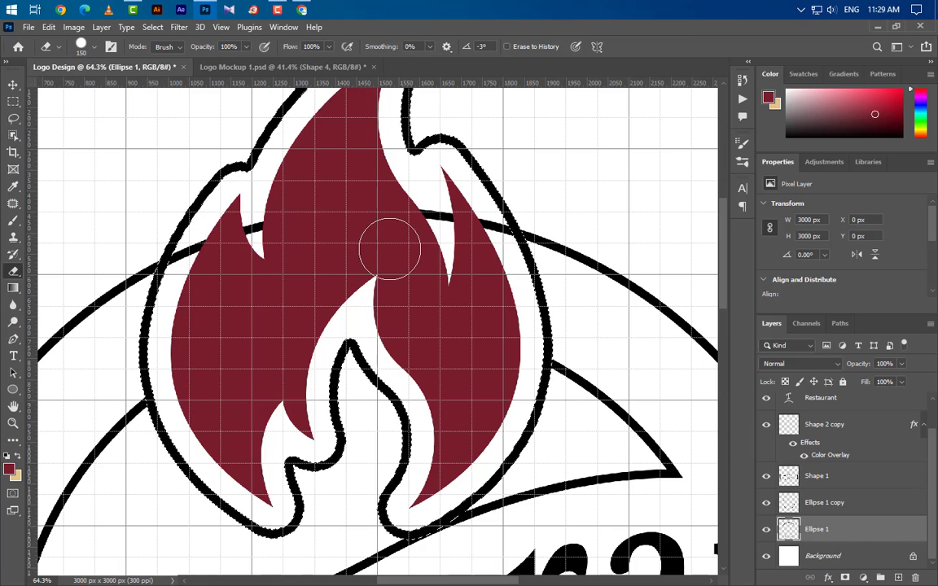
mouse_move(396, 216)
left_mouse_down()
mouse_move(334, 213)
mouse_move(199, 269)
left_mouse_up()
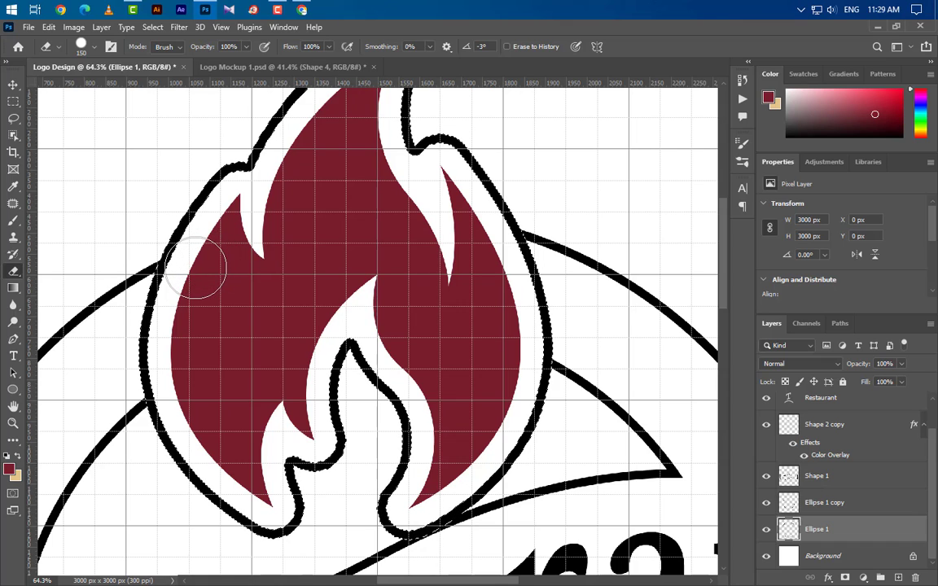
key("v")
key("ctrl+d")
Erase the upper part of the flame outline on the Shape 2 copy layer, above where it meets the outer ring.
left_click(848, 434)
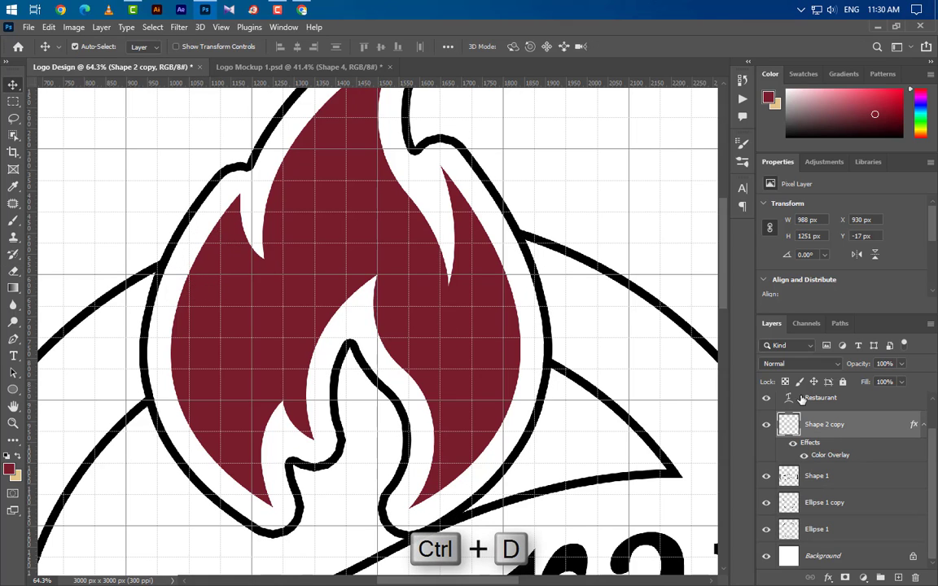
left_click(12, 271)
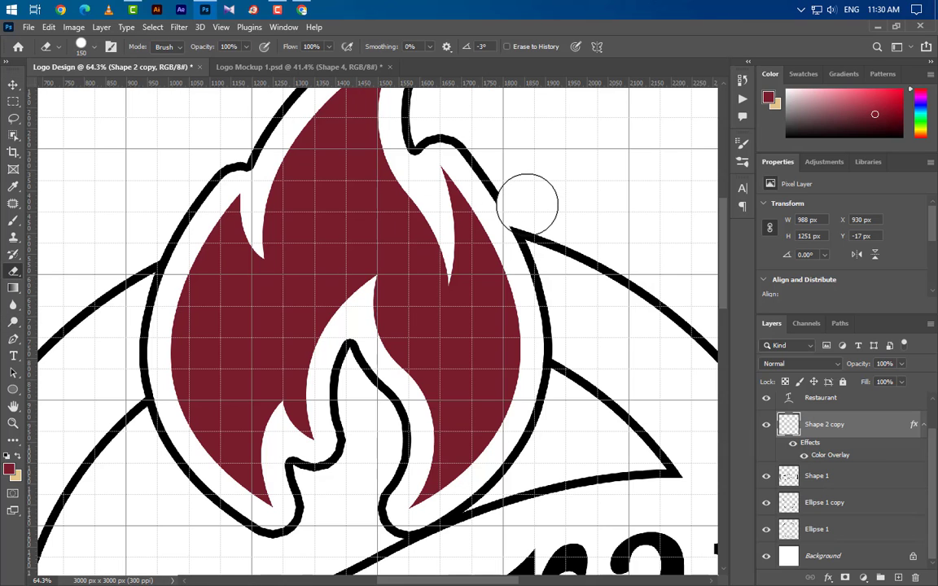
mouse_move(527, 203)
left_mouse_down()
mouse_move(404, 120)
mouse_move(354, 108)
left_mouse_up()
scroll(440, 300, "up", 2)
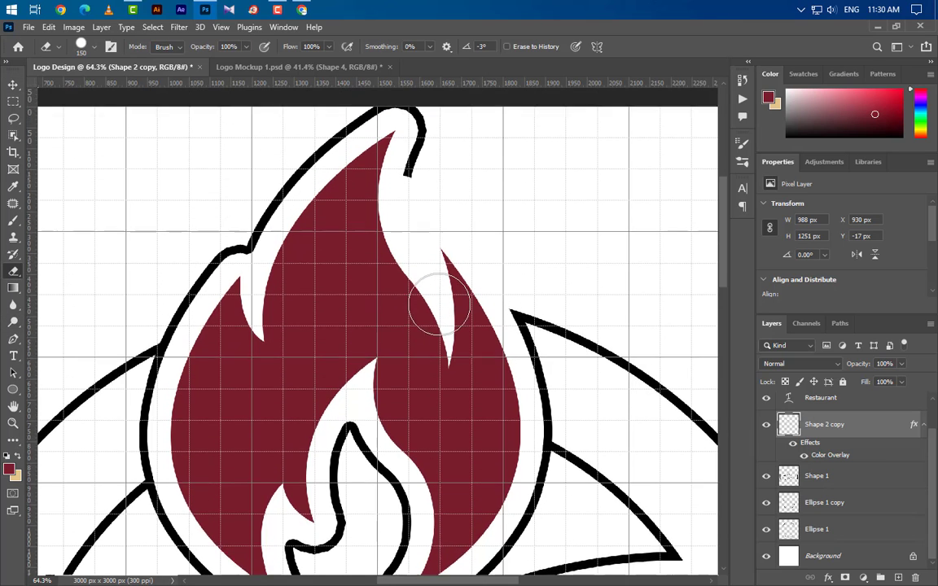
scroll(440, 306, "up", 1)
mouse_move(408, 209)
left_mouse_down()
mouse_move(334, 142)
mouse_move(272, 261)
mouse_move(206, 330)
mouse_move(154, 347)
left_mouse_up()
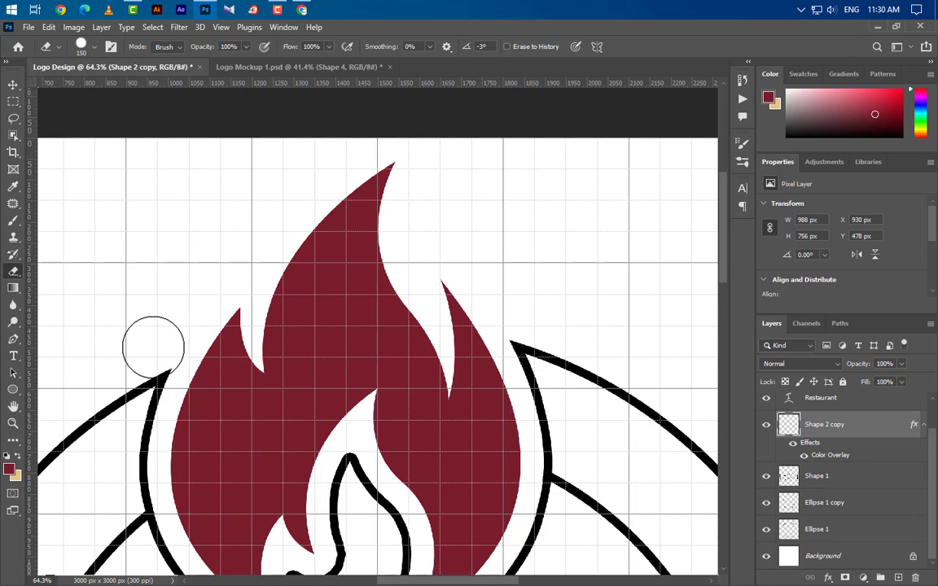
Erase the rest of the flame outline below the inner ring, keeping only the side segments that join the two rings.
scroll(418, 272, "down", 3)
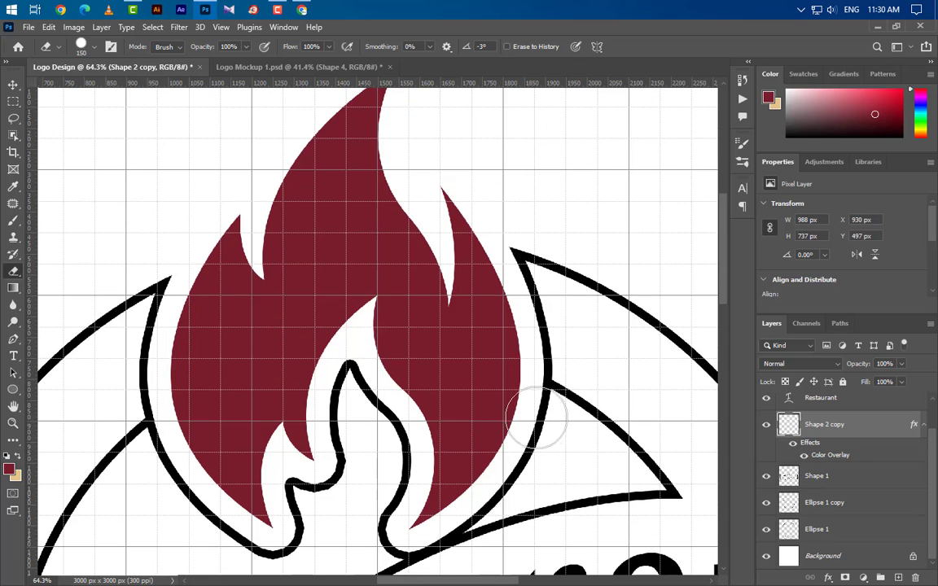
mouse_move(549, 415)
left_mouse_down()
mouse_move(465, 495)
mouse_move(391, 543)
mouse_move(397, 444)
mouse_move(349, 378)
mouse_move(320, 474)
mouse_move(294, 501)
mouse_move(284, 545)
mouse_move(248, 537)
mouse_move(170, 456)
left_mouse_up()
left_click(161, 448)
scroll(402, 253, "down", 1)
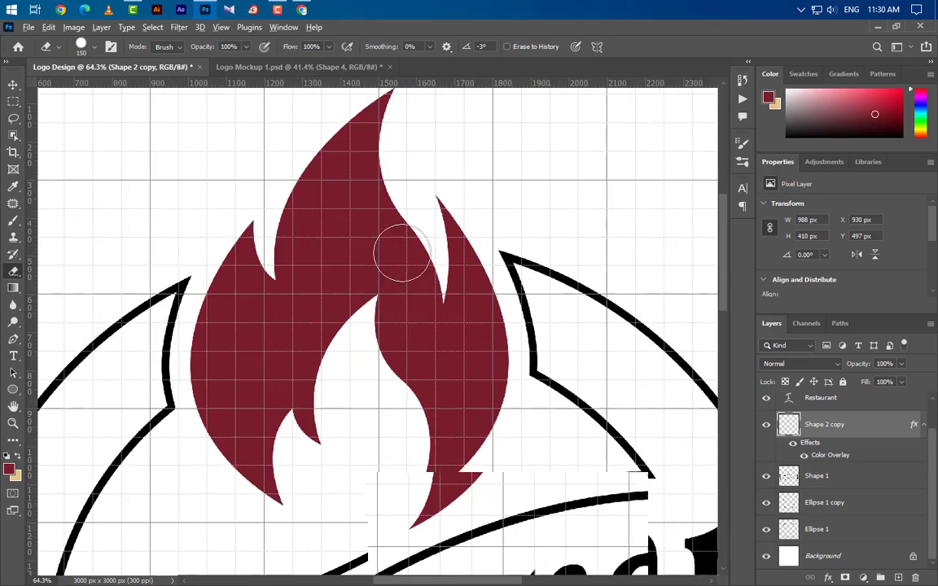
scroll(402, 253, "down", 5)
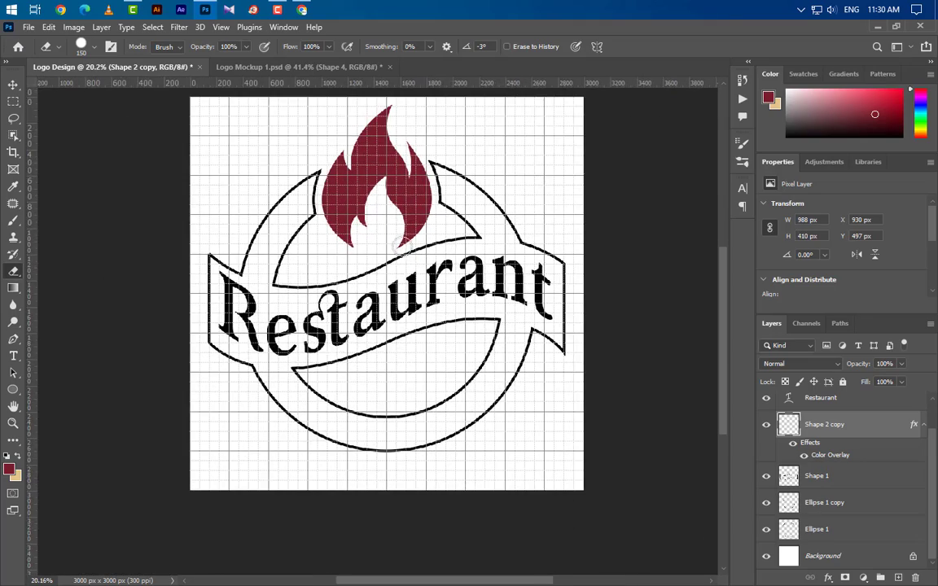
scroll(399, 244, "up", 2)
key("v")
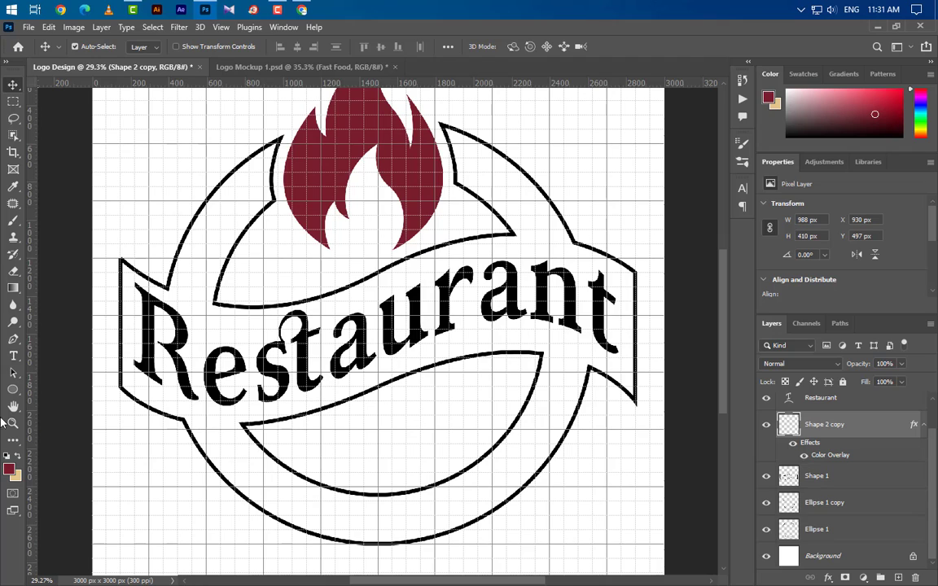
Add a "Fast Food" text layer in Spantaran Regular, 54.5 pt, below the banner inside the inner ring.
left_click(14, 357)
left_click(319, 444)
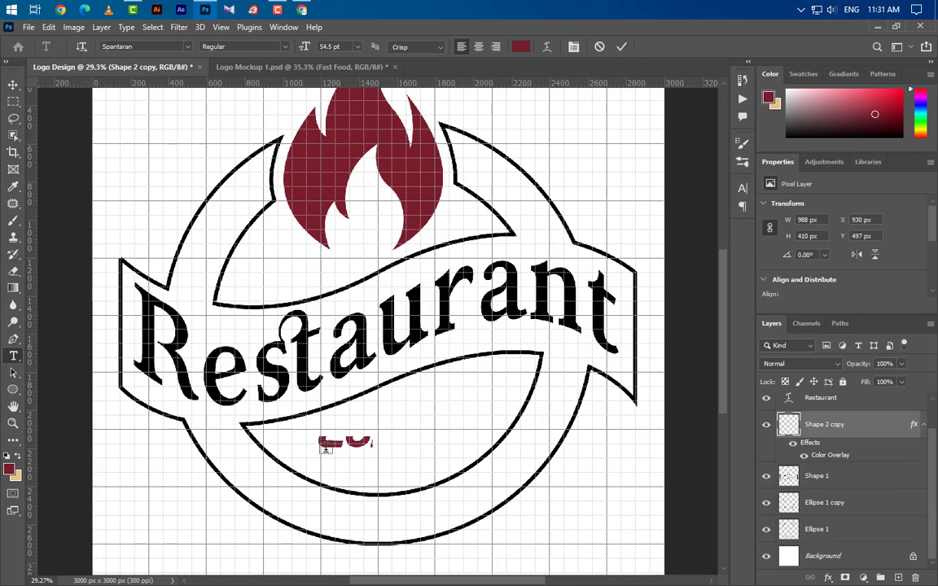
type("Fas")
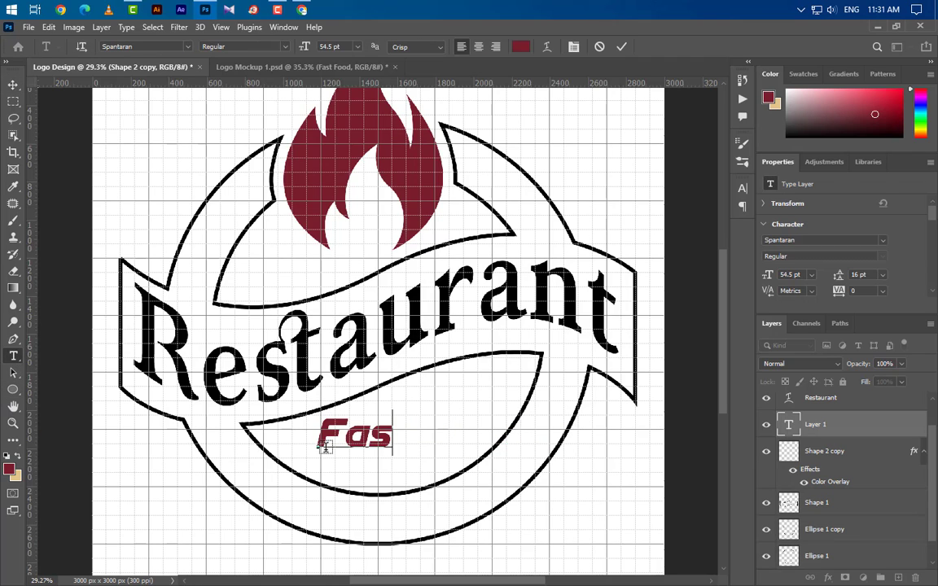
type("t Food")
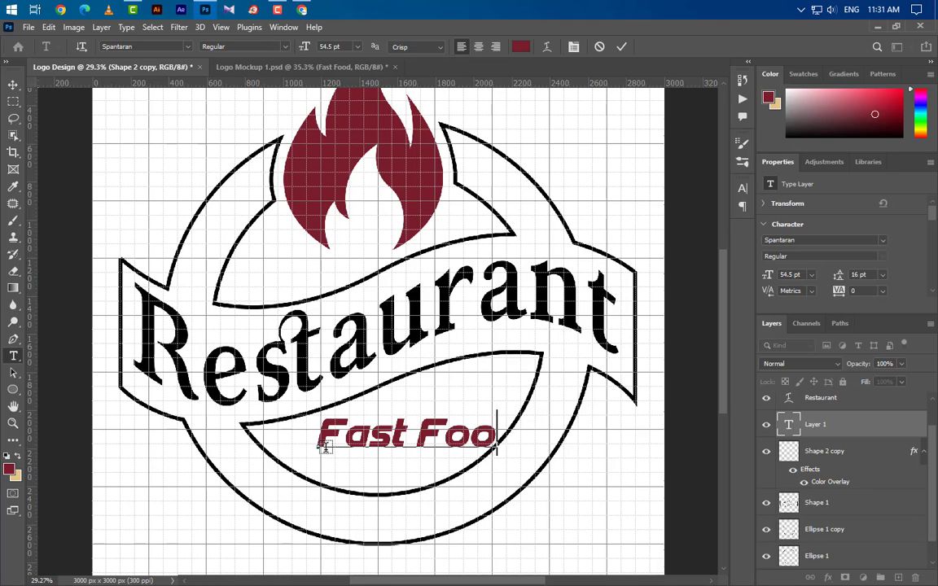
left_click(620, 47)
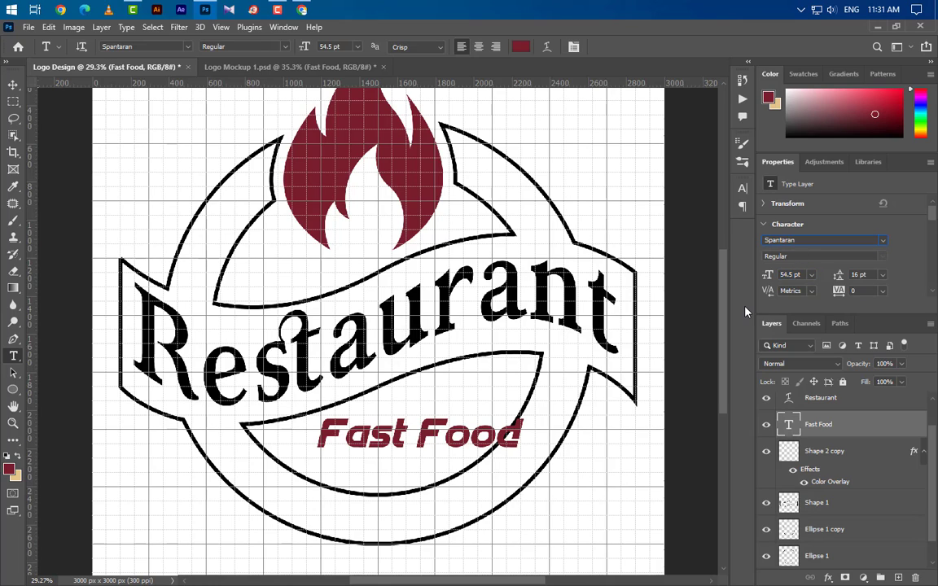
Move the "Fast Food" text left and slightly down so it sits centred below the banner inside the inner ring.
left_click(13, 86)
left_click_drag(470, 452, 438, 459)
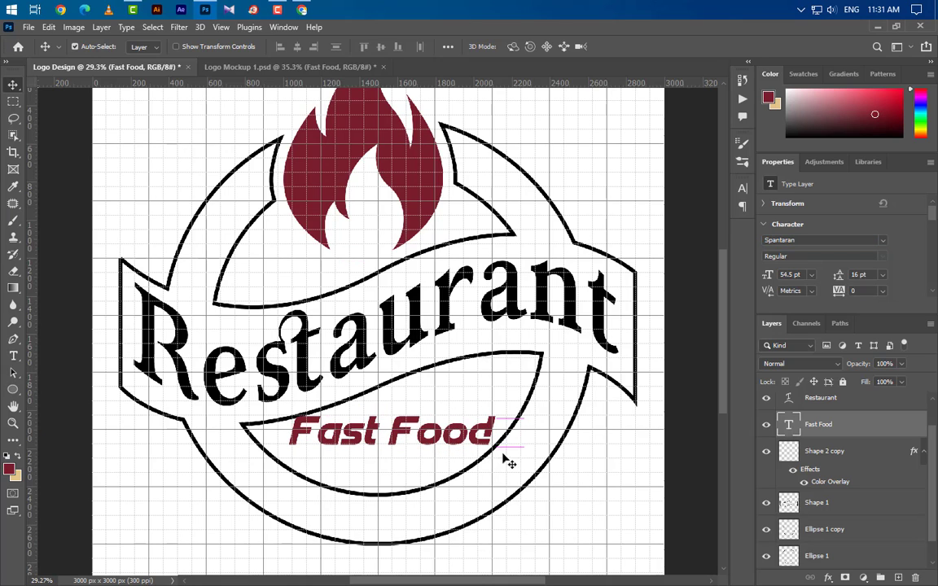
key("Left")
key("Left")
key("Left")
key("Left")
key("Left")
key("Left")
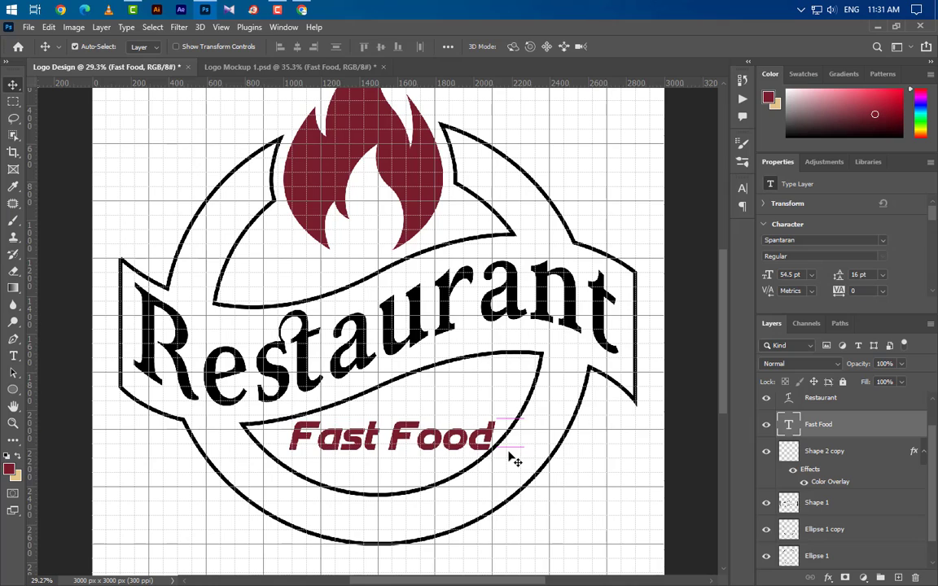
key("Down")
key("Down")
key("Down")
key("Down")
key("Down")
Add a new text layer reading "Premium Quality" below the "Fast Food" text.
key("t")
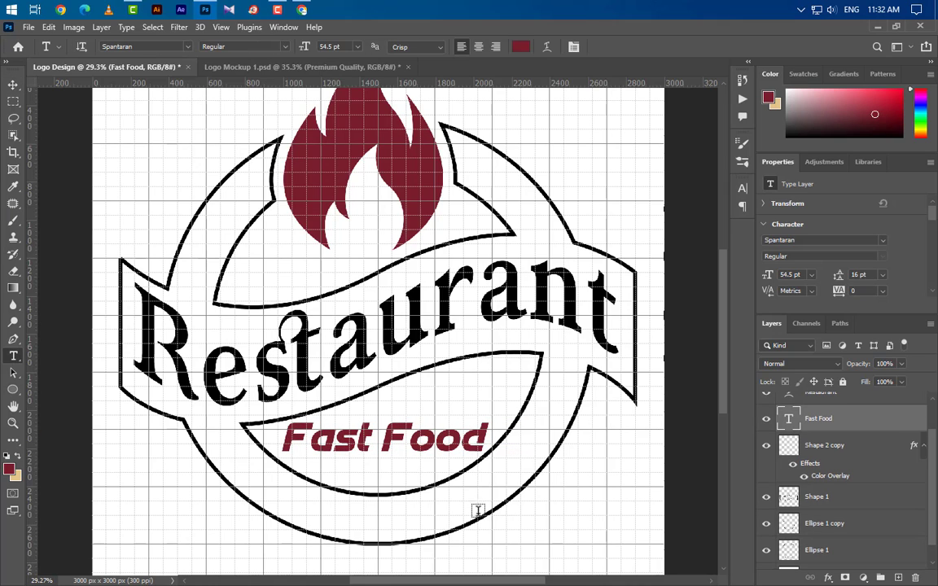
left_click(284, 501)
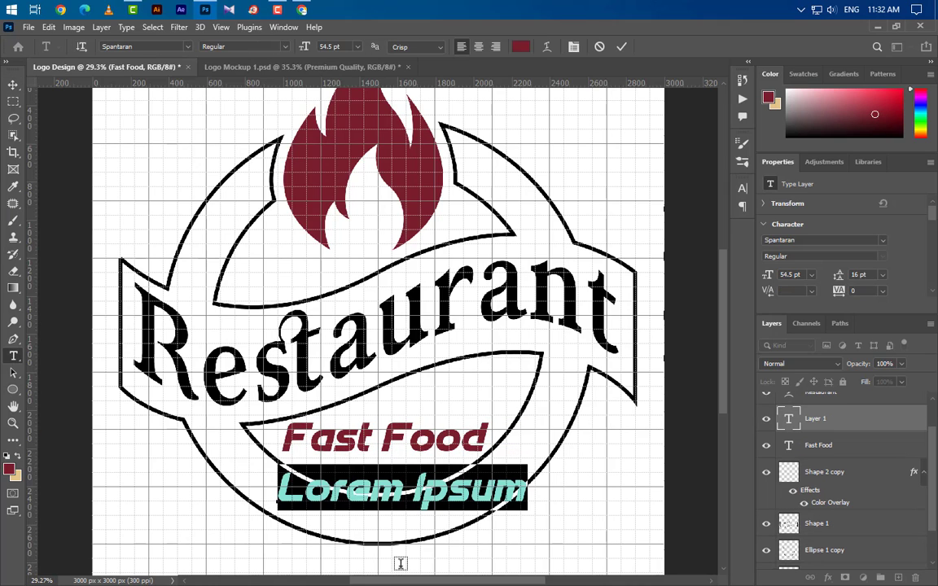
type("Premi")
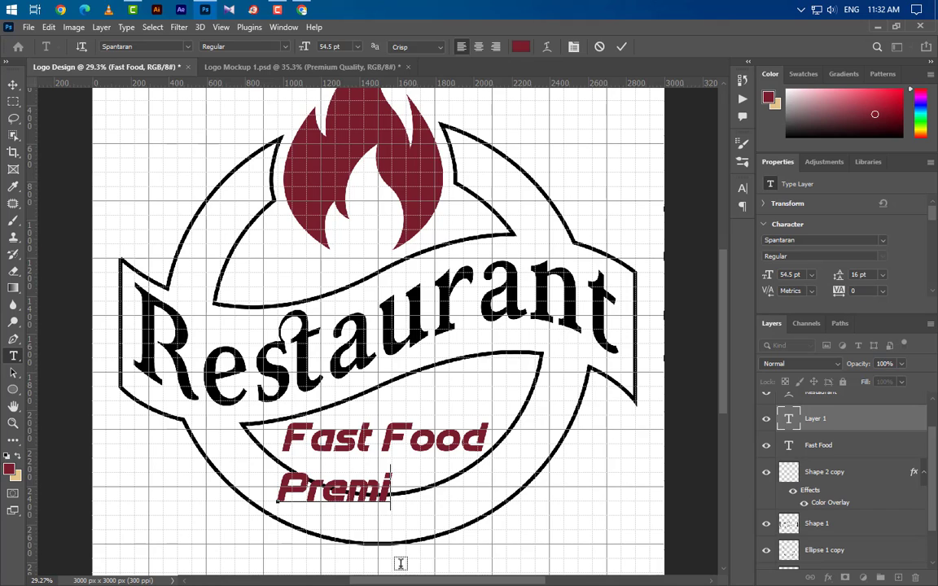
type("um Q")
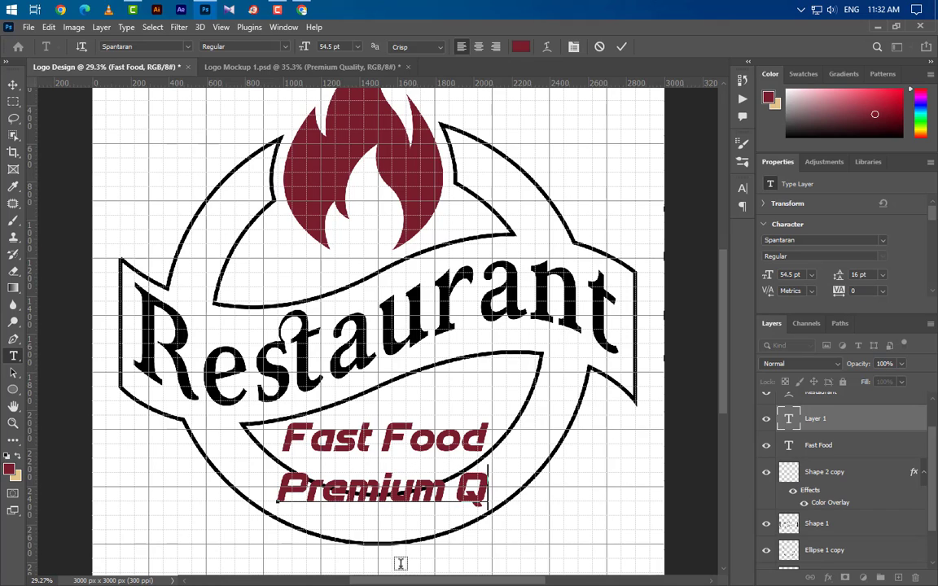
type("ualit")
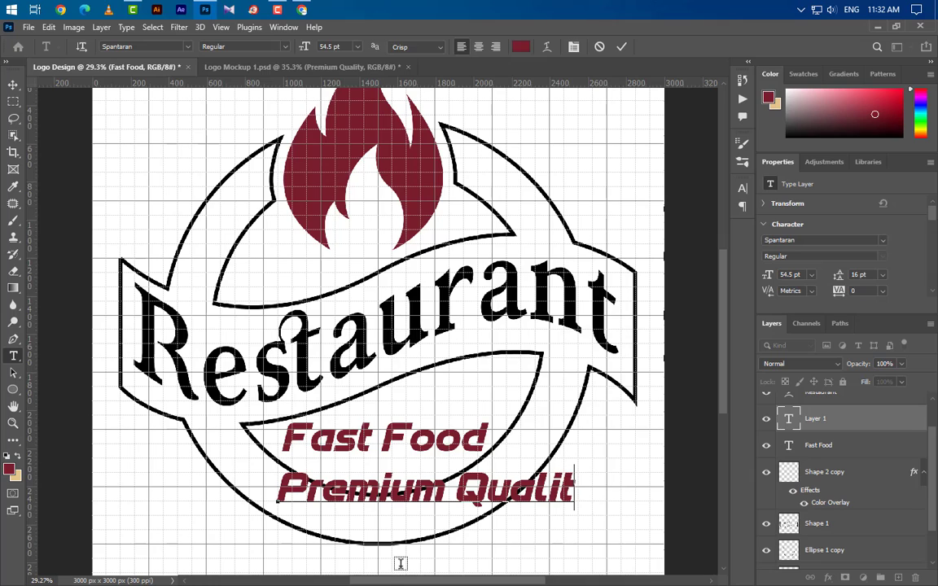
type("y")
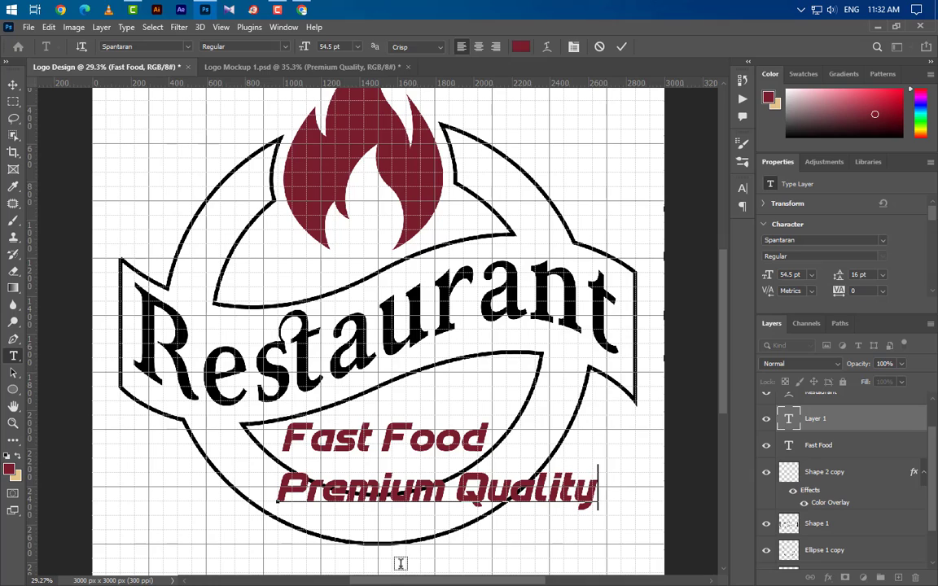
left_click(622, 46)
Format the "Premium Quality" text in Kelvinch Bold, 31 pt, with All Caps.
left_click(742, 188)
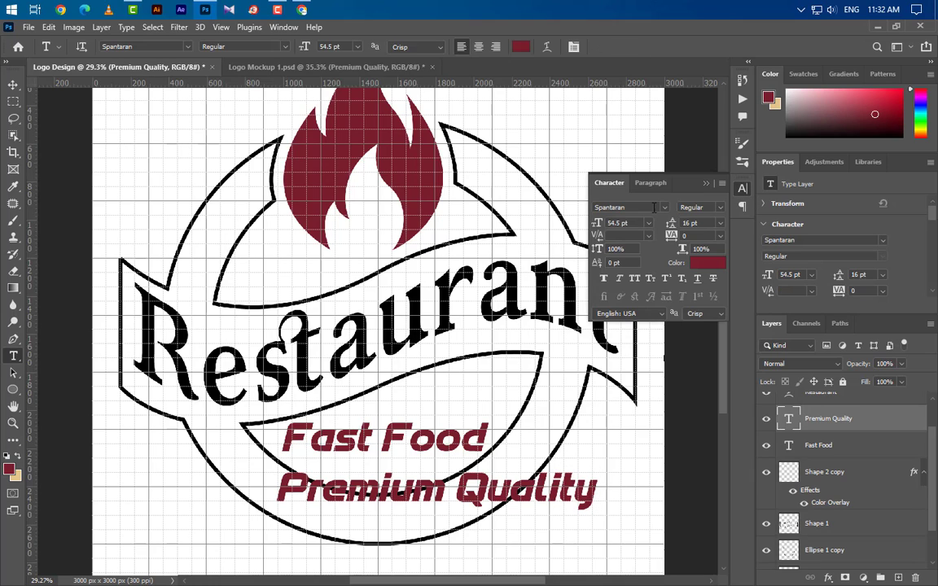
left_click(665, 208)
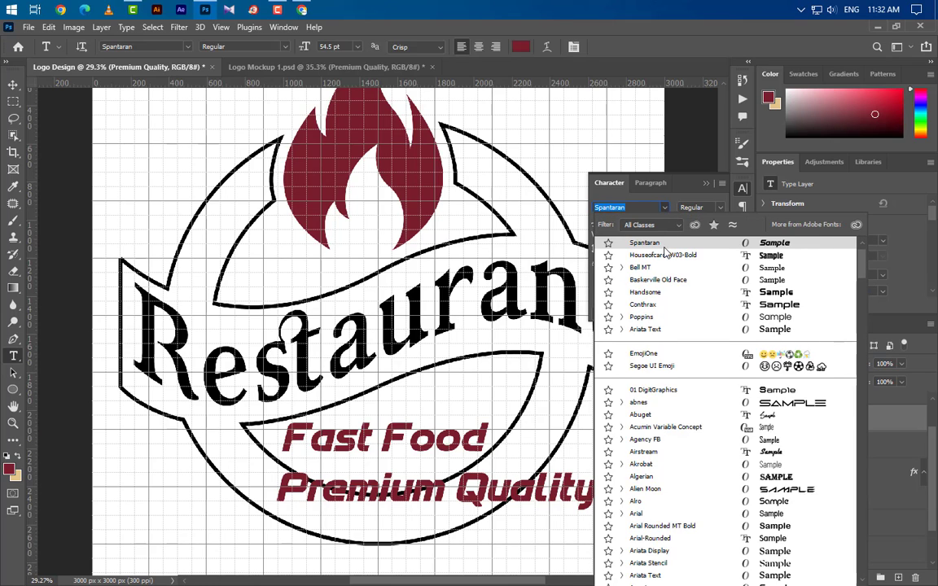
scroll(662, 279, "up", 1)
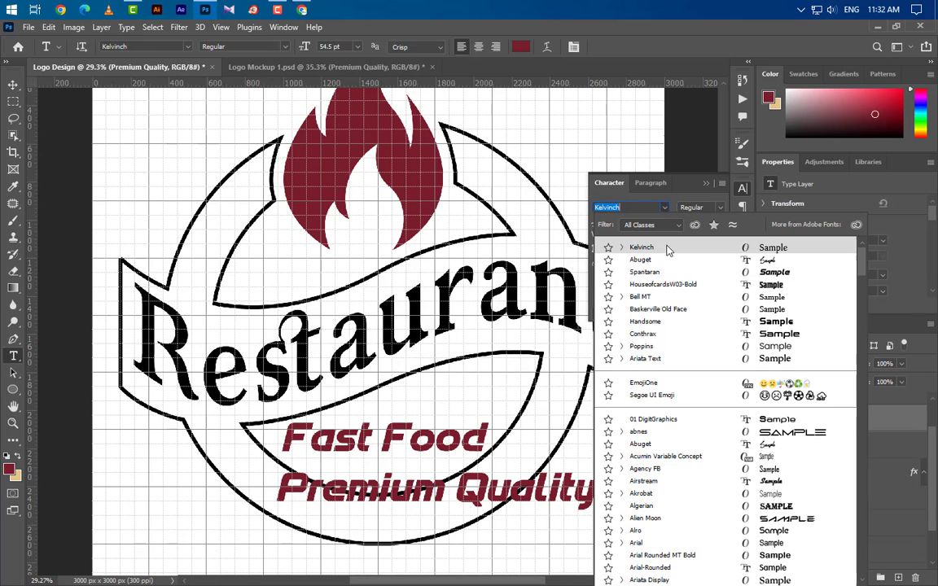
left_click(667, 249)
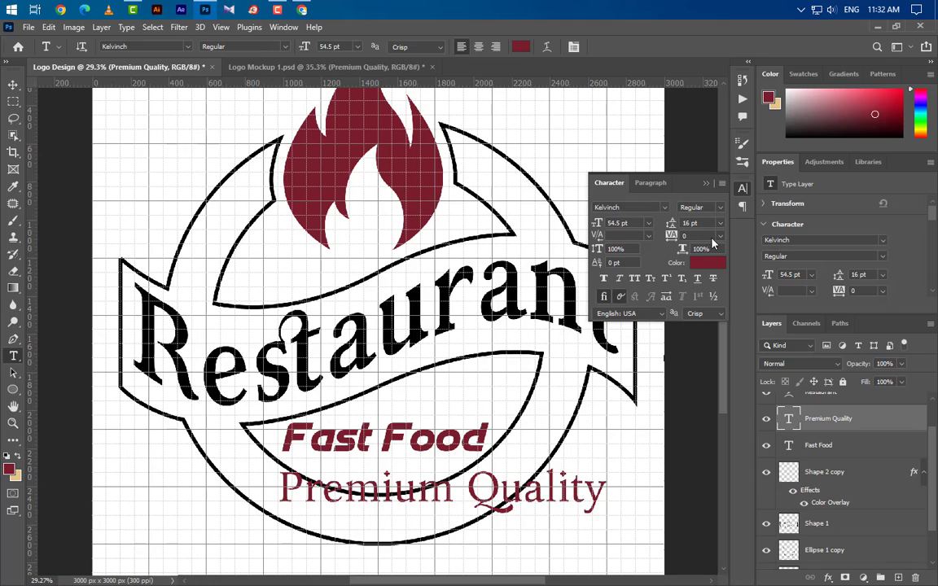
left_click(721, 208)
left_click(694, 241)
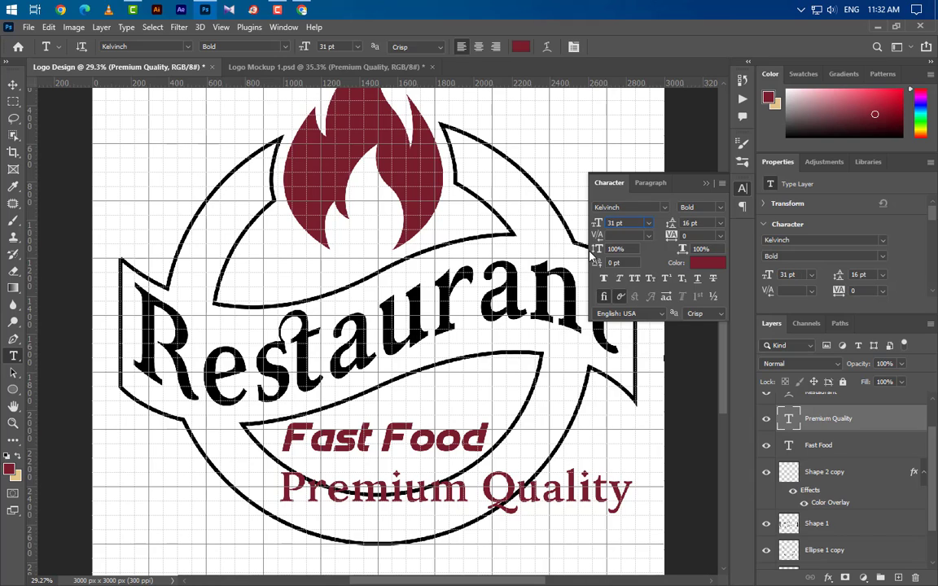
key("Return")
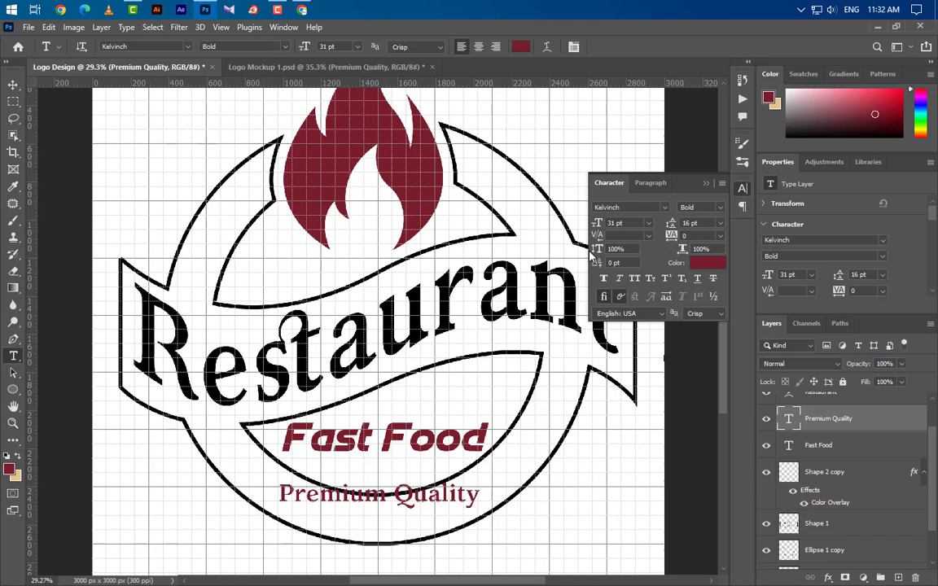
left_click(634, 279)
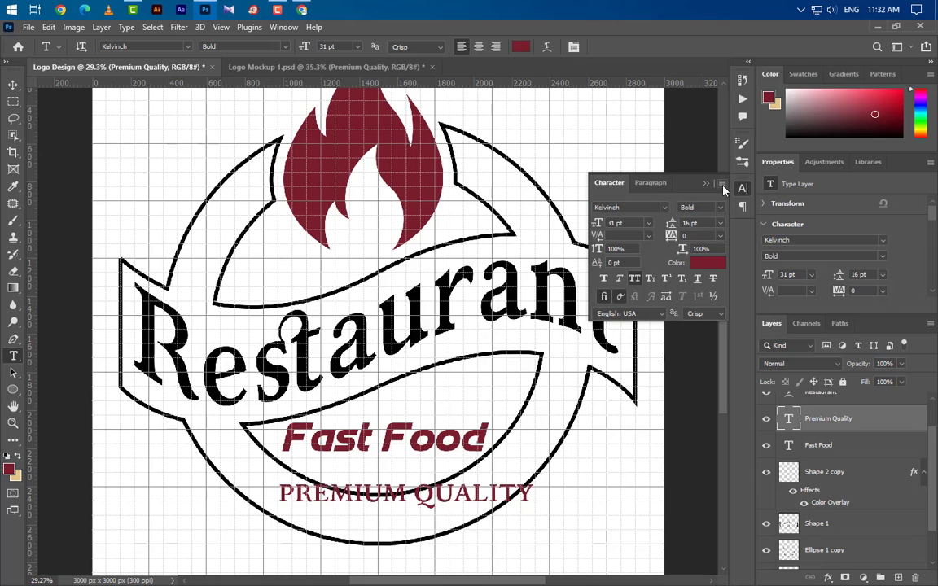
left_click(706, 184)
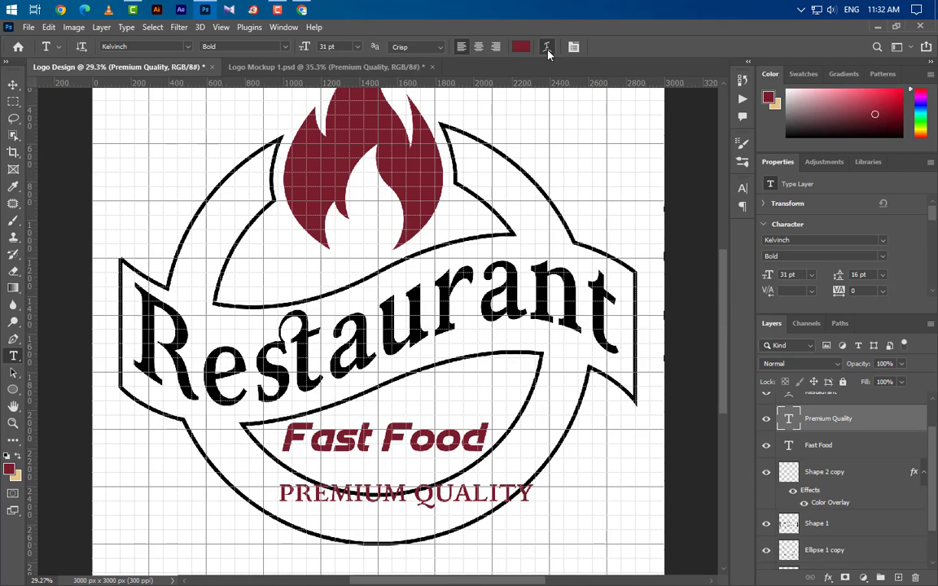
Warp the "Premium Quality" text with a horizontal Arc at -52% bend and place it between the two rings at the bottom.
left_click(546, 47)
left_click(762, 136)
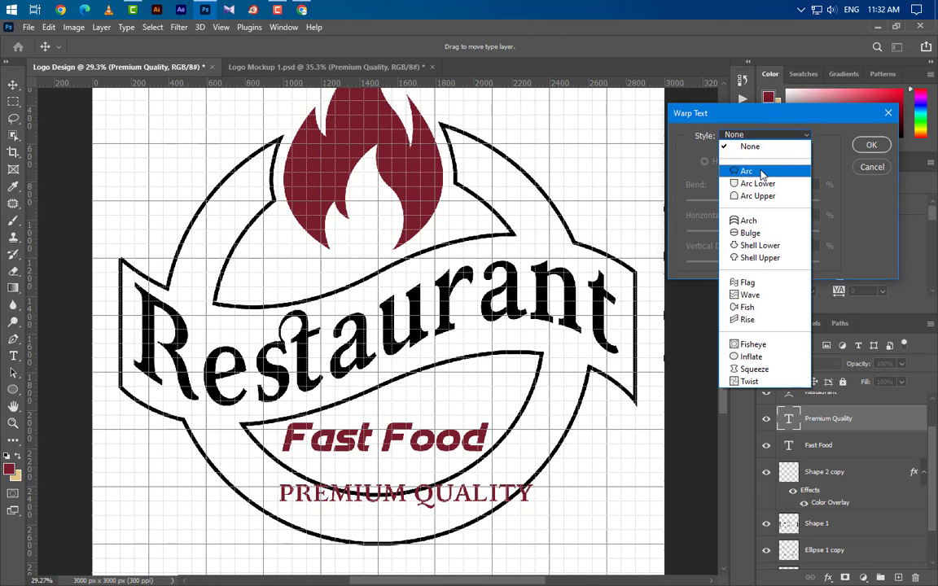
left_click(761, 172)
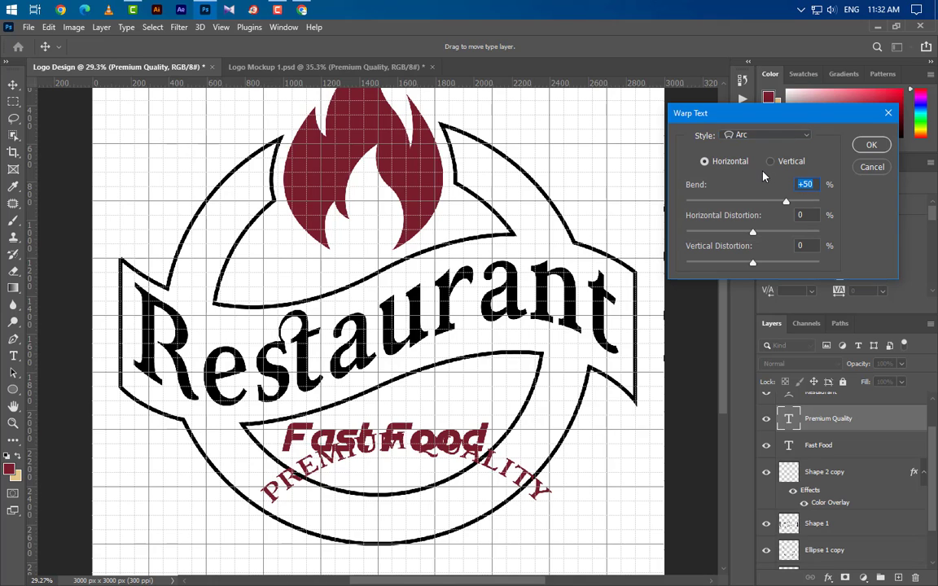
type("-52")
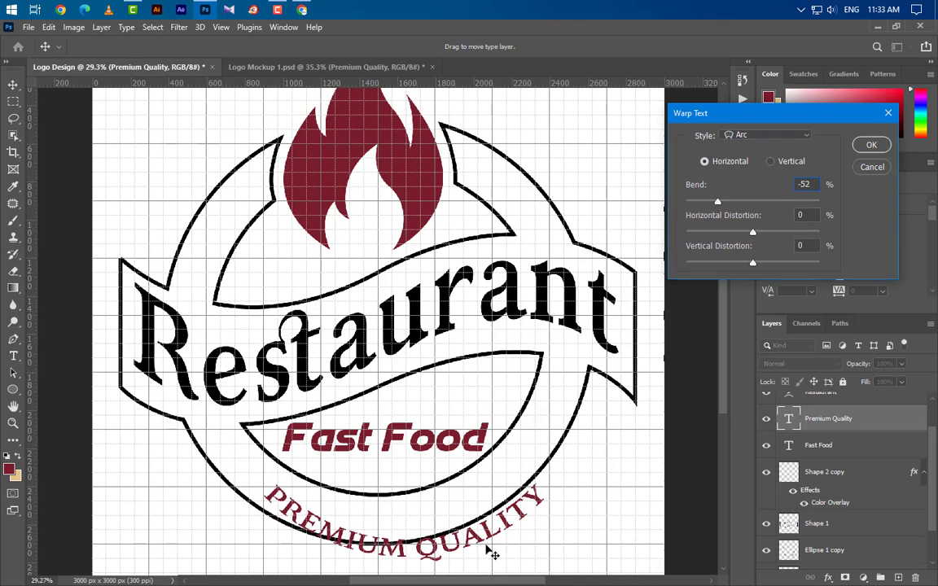
left_click_drag(490, 553, 458, 515)
left_click(870, 147)
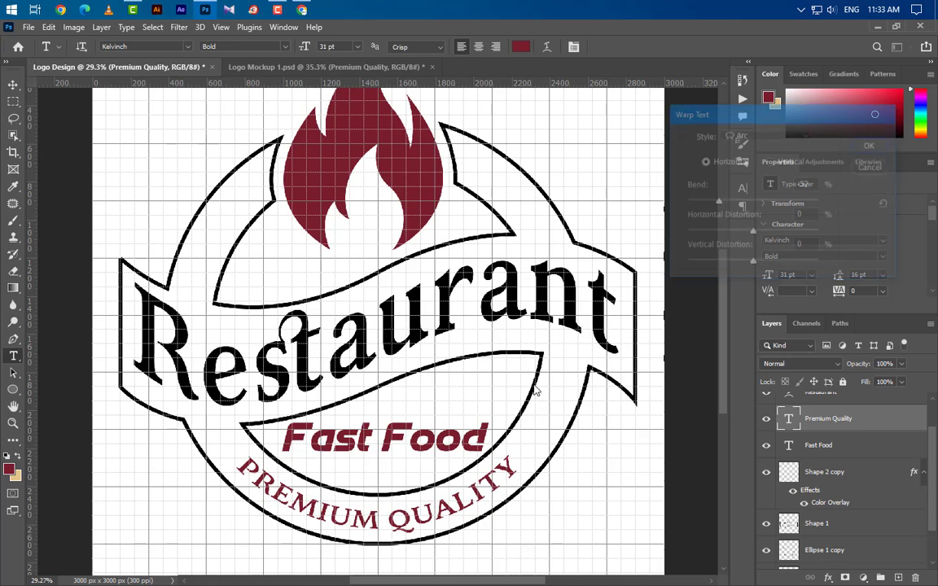
Group the Restaurant, Premium Quality and Fast Food text layers.
left_click(861, 432, "ctrl")
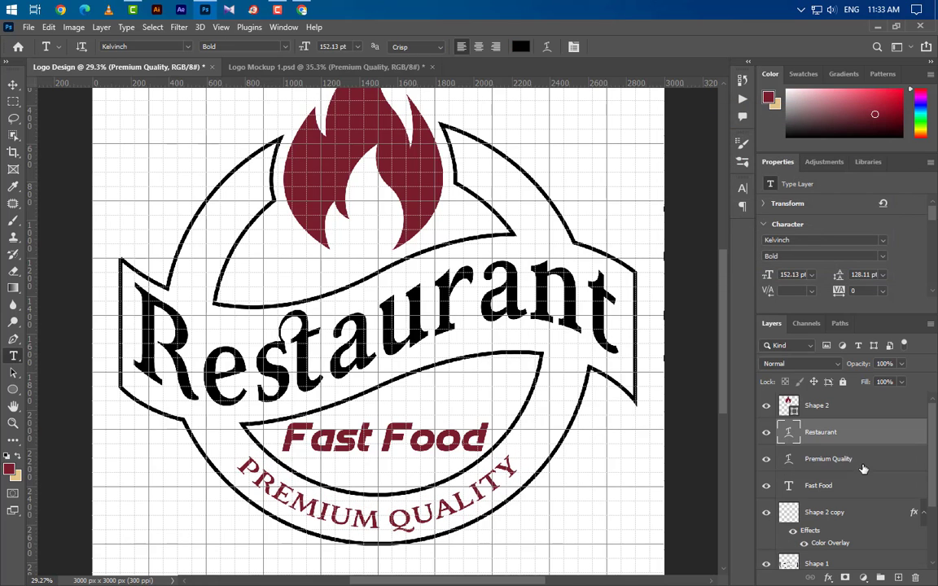
left_click(865, 489, "ctrl")
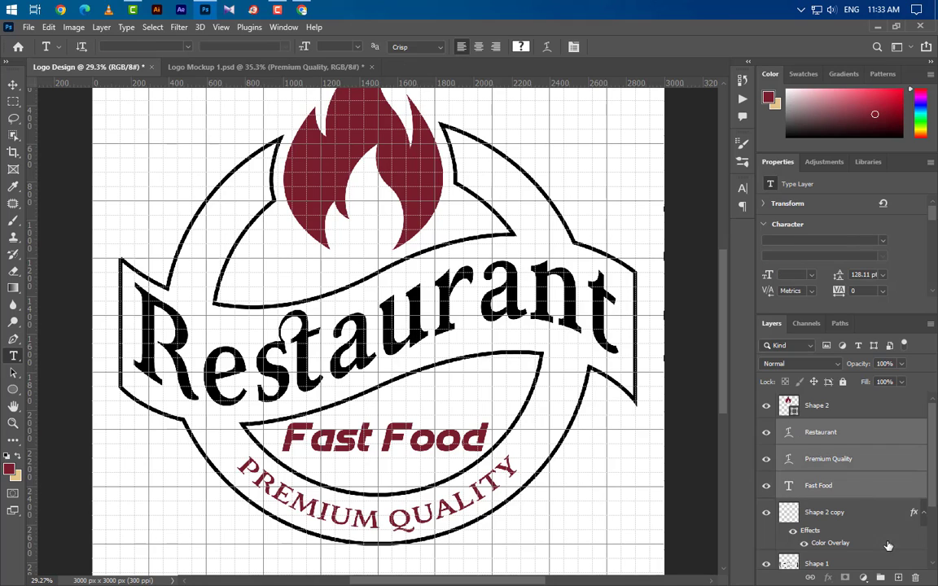
key("ctrl+g")
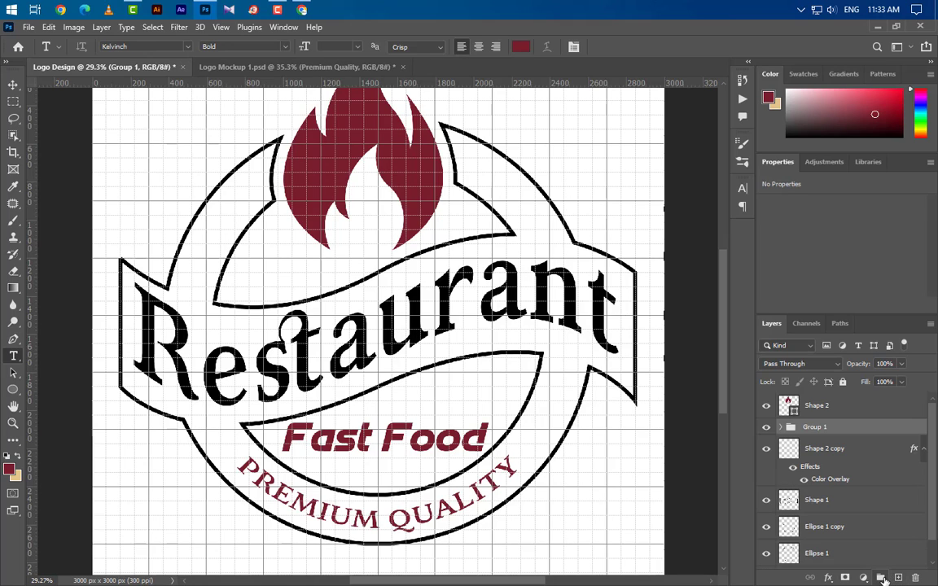
Add a new layer above Shape 2 and draw a five-sided polygon about 357 × 339 px over the banner's lower edge.
left_click(874, 415)
left_click(899, 577)
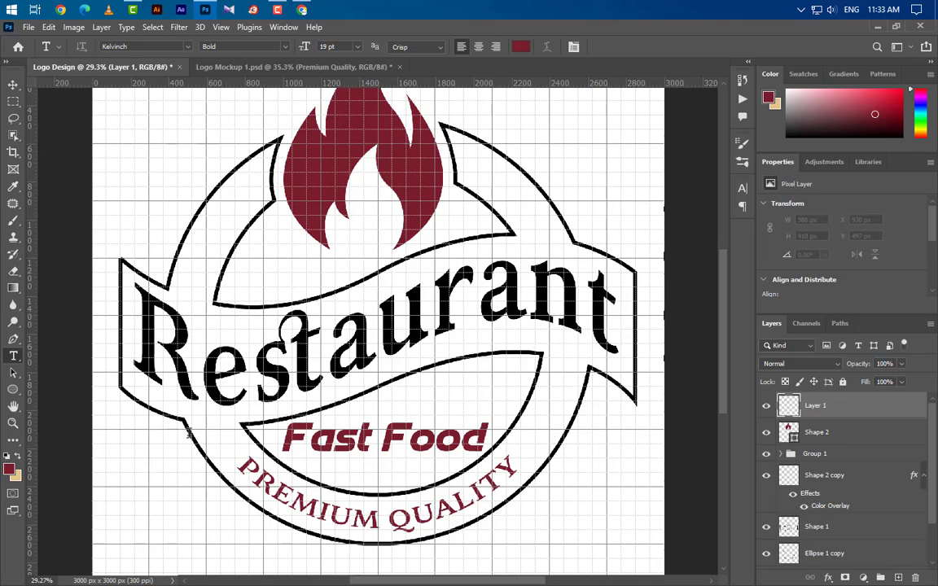
left_click(13, 391)
right_click(13, 391)
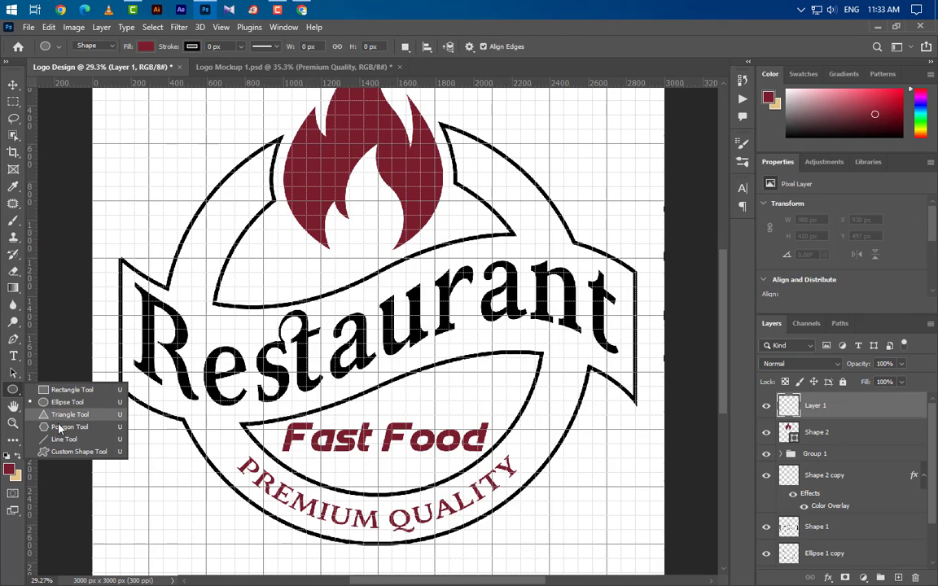
left_click(59, 427)
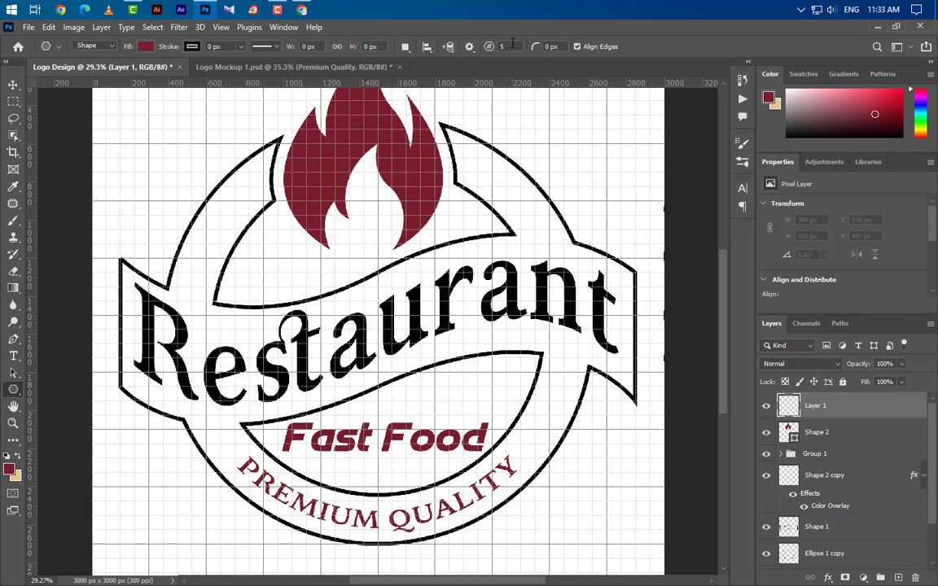
left_click_drag(439, 324, 505, 387)
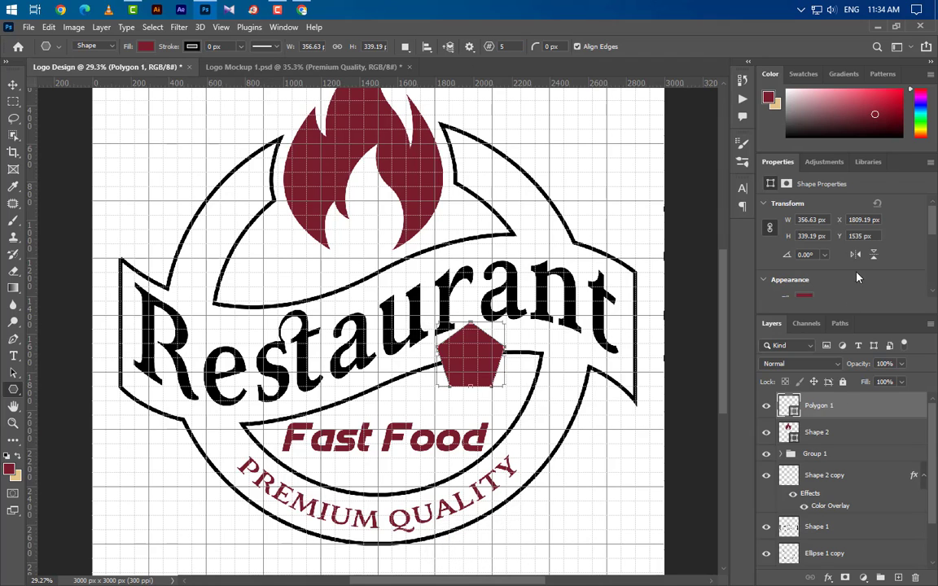
Turn the pentagon into a five-pointed star by setting its star ratio to 47%.
scroll(853, 261, "down", 5)
scroll(855, 259, "down", 2)
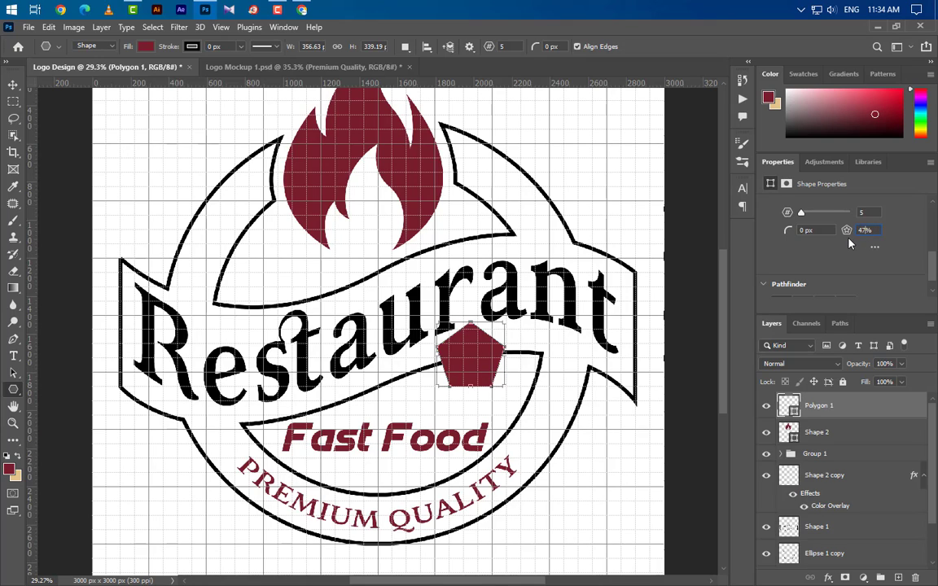
key("Return")
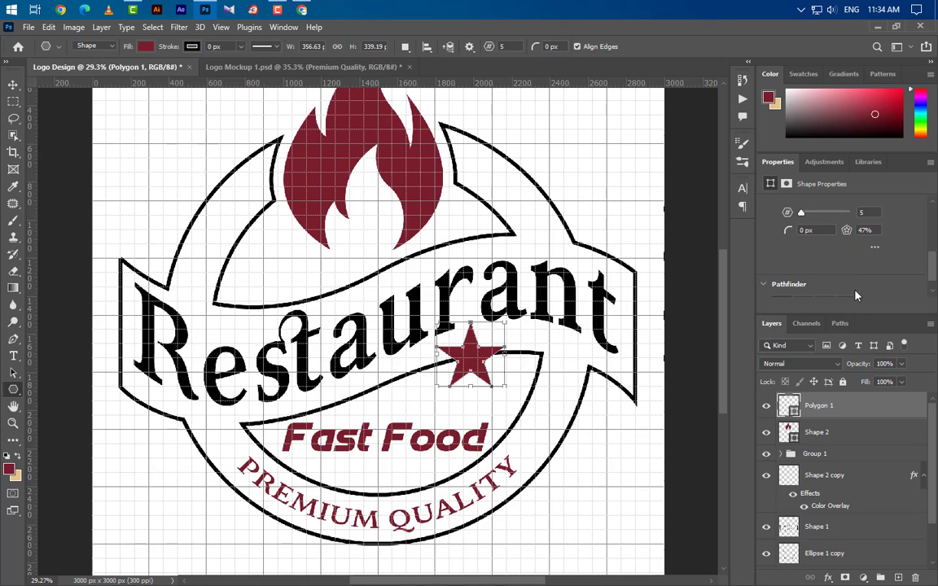
Scale the star proportionally to 130 px wide and place it between the rings just past the end of "Premium Quality".
scroll(826, 233, "up", 3)
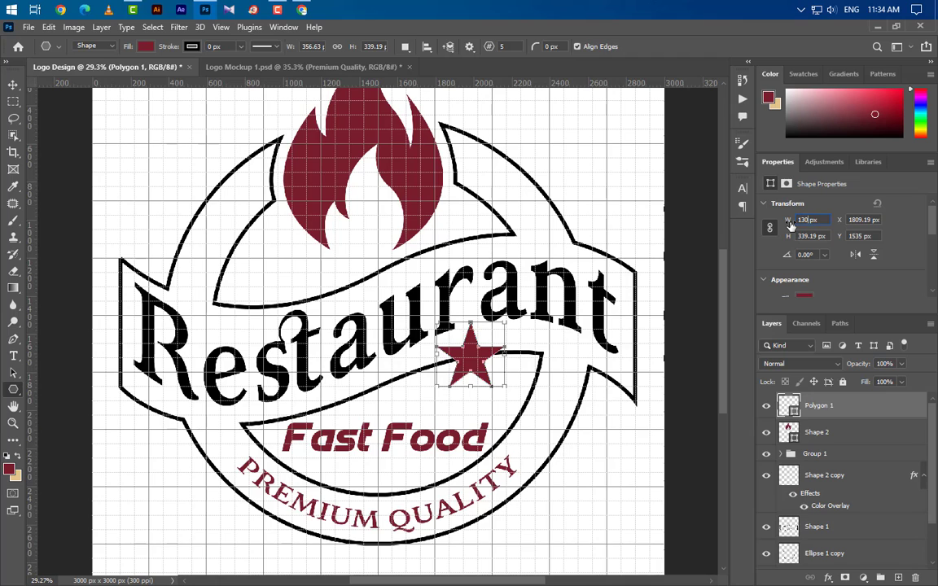
left_click_drag(791, 225, 757, 225)
key("ctrl+t")
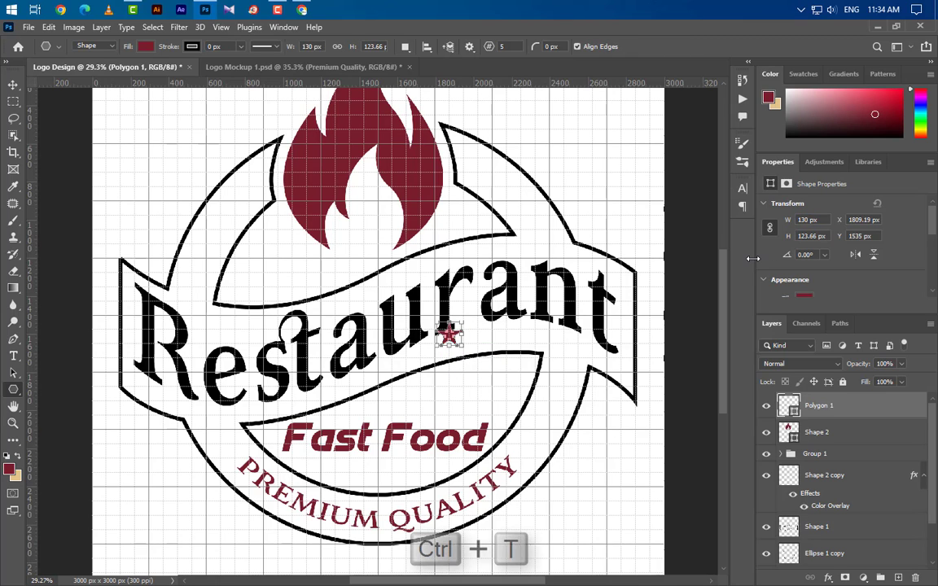
scroll(598, 383, "up", 2)
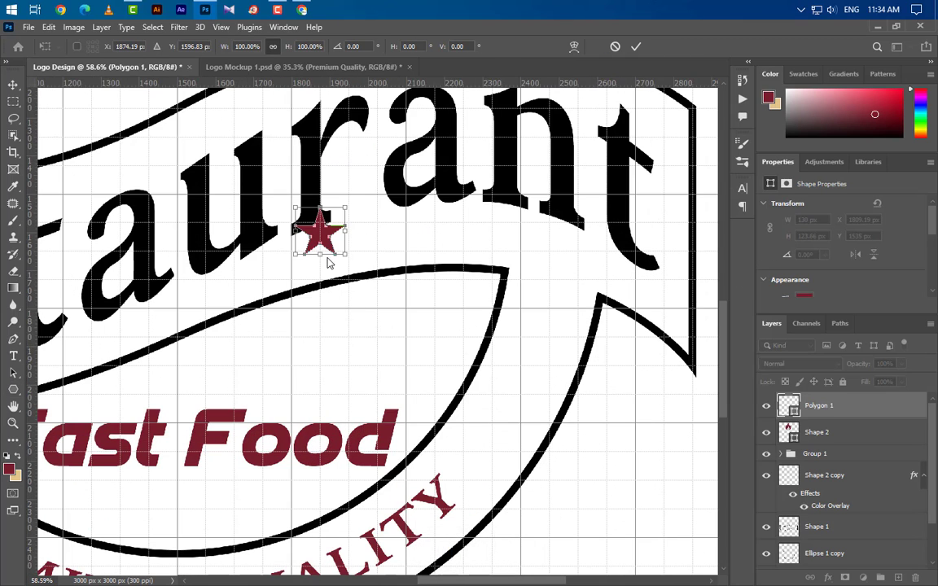
left_click_drag(322, 237, 474, 471)
left_click(636, 47)
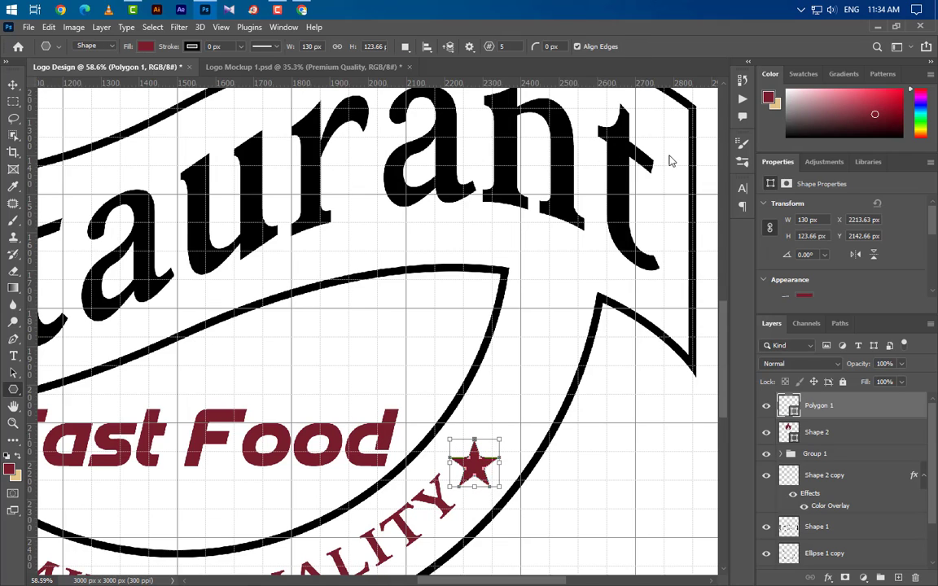
Duplicate the star layer and scale the copy proportionally to 115 px wide.
key("ctrl+j")
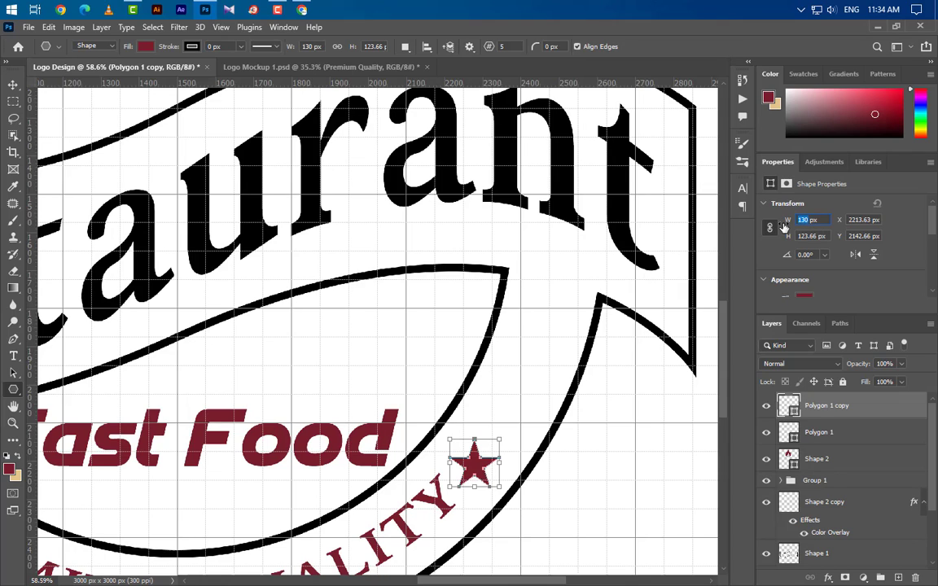
key("Return")
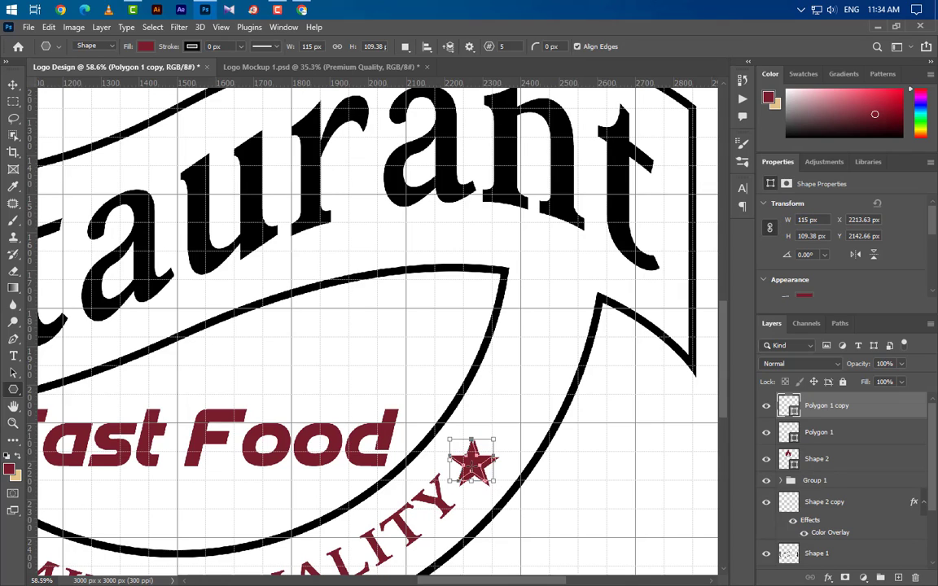
Move the 115 px star just above the first star between the rings and make a duplicate of it scaled proportionally to 100 px wide.
left_click(13, 85)
left_click_drag(472, 462, 500, 418)
left_click_drag(826, 405, 899, 577)
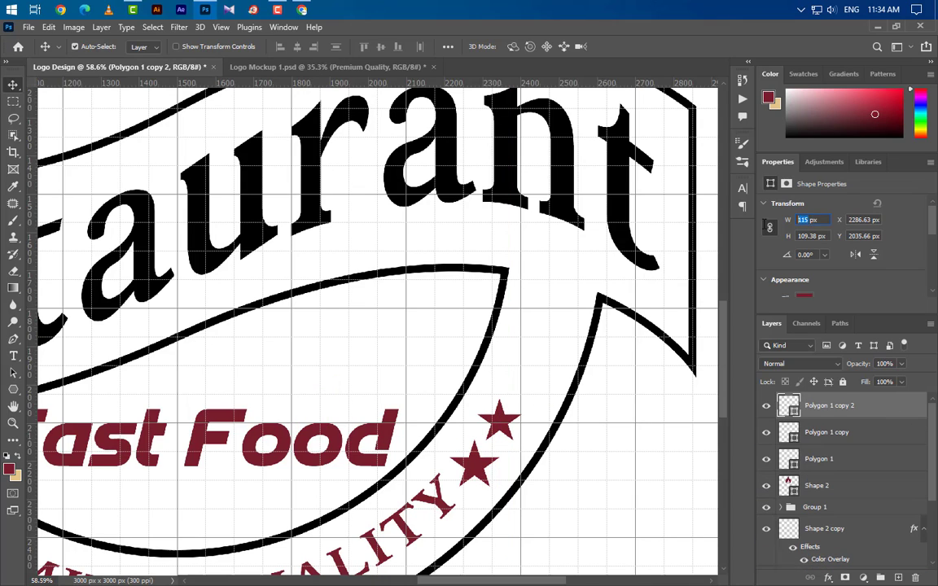
type("100")
key("Return")
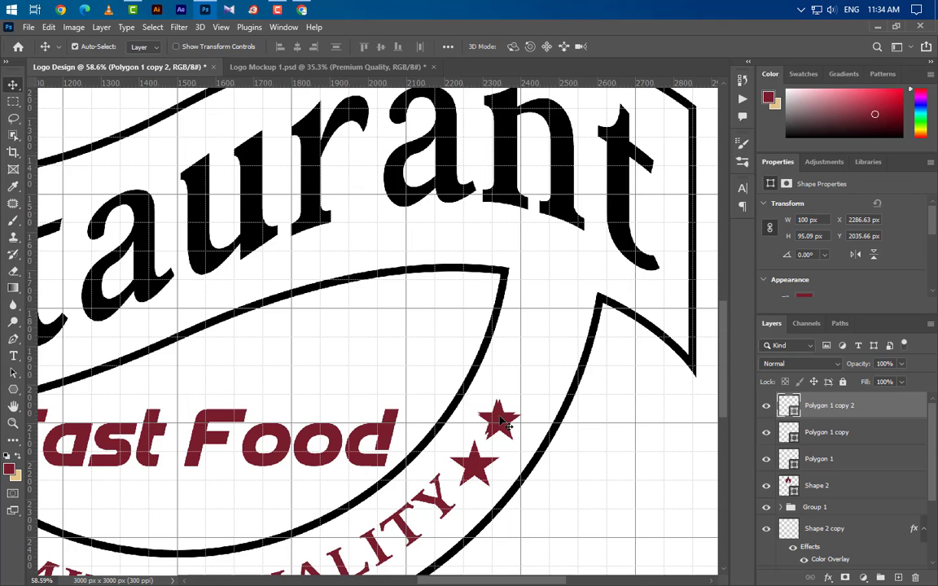
Move the 100 px star further up between the rings and make a duplicate of it scaled proportionally to 85 px wide.
left_click_drag(500, 421, 531, 380)
left_click_drag(900, 410, 880, 577)
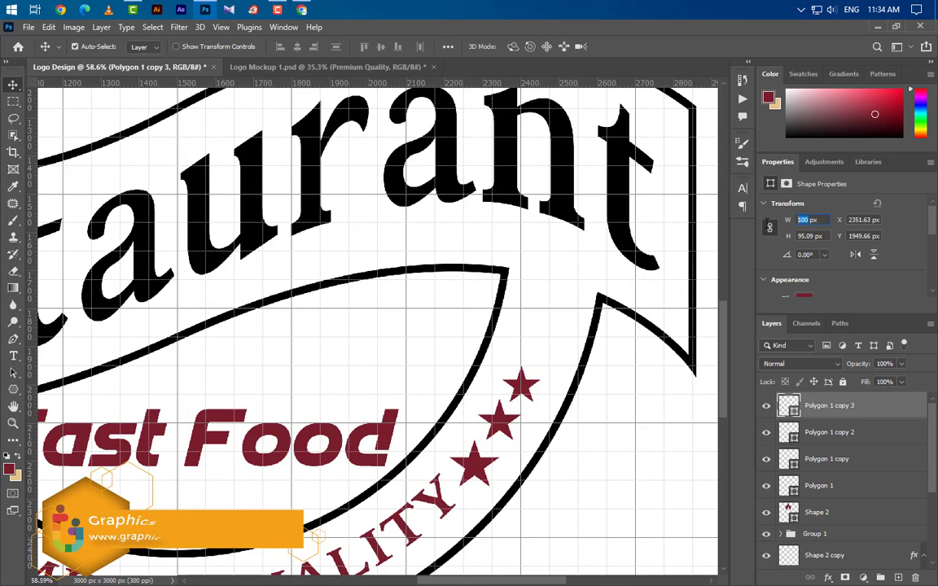
type("85")
key("Return")
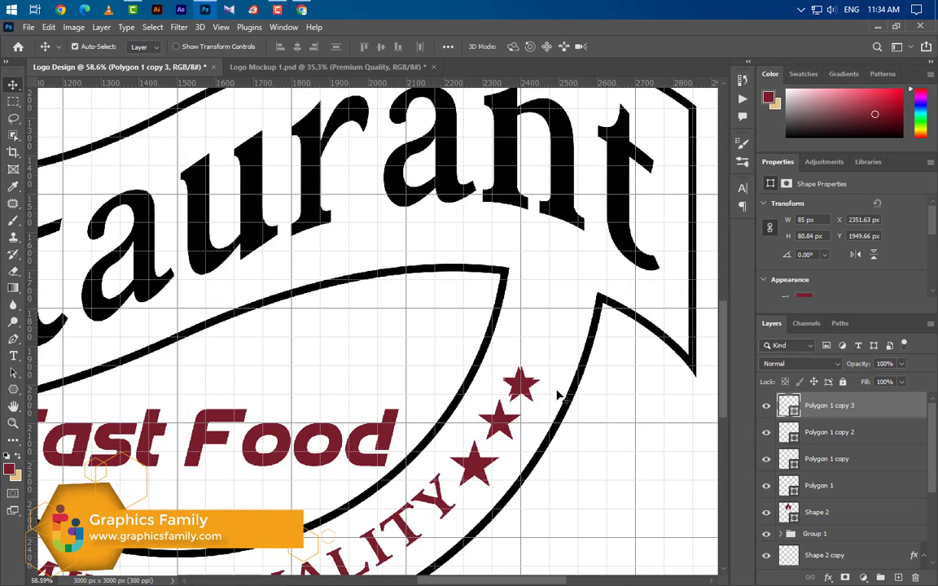
Place the 85 px star as fourth in the row and make a duplicate of it scaled proportionally to 60 px wide.
left_click_drag(522, 385, 539, 353)
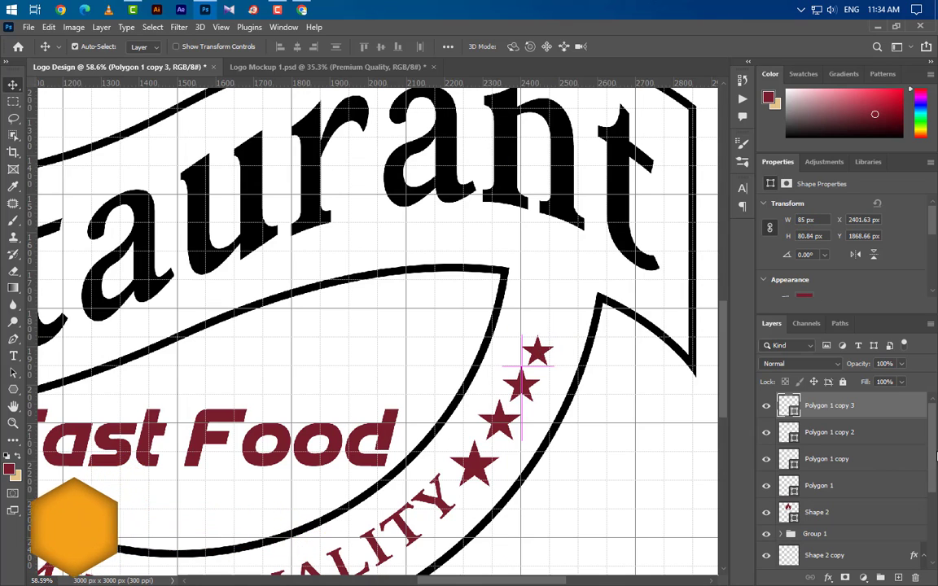
left_click_drag(839, 406, 880, 578)
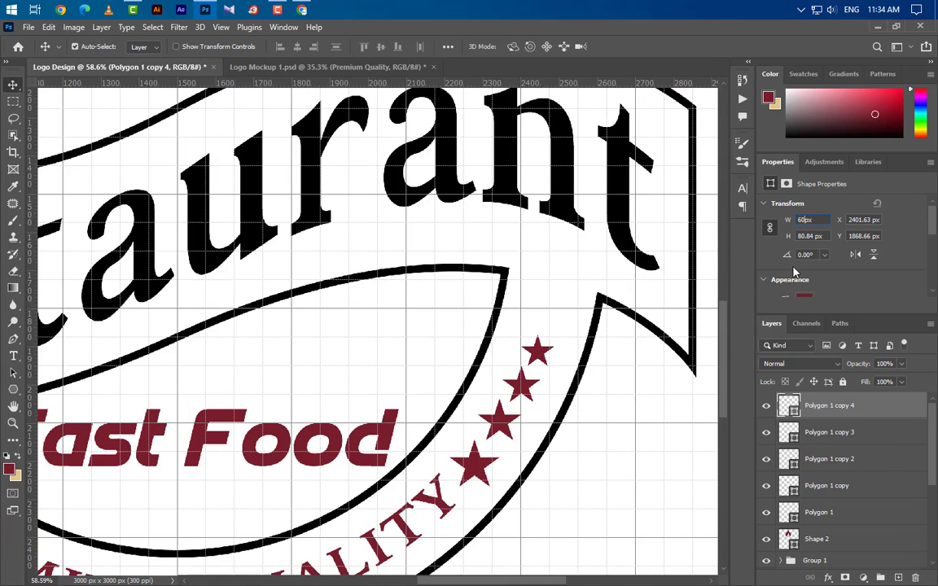
type("60")
key("Return")
Place the 60 px star at the top of the row and adjust the other stars so the five follow the ring with even gaps.
left_click_drag(530, 348, 557, 338)
left_click_drag(525, 387, 526, 379)
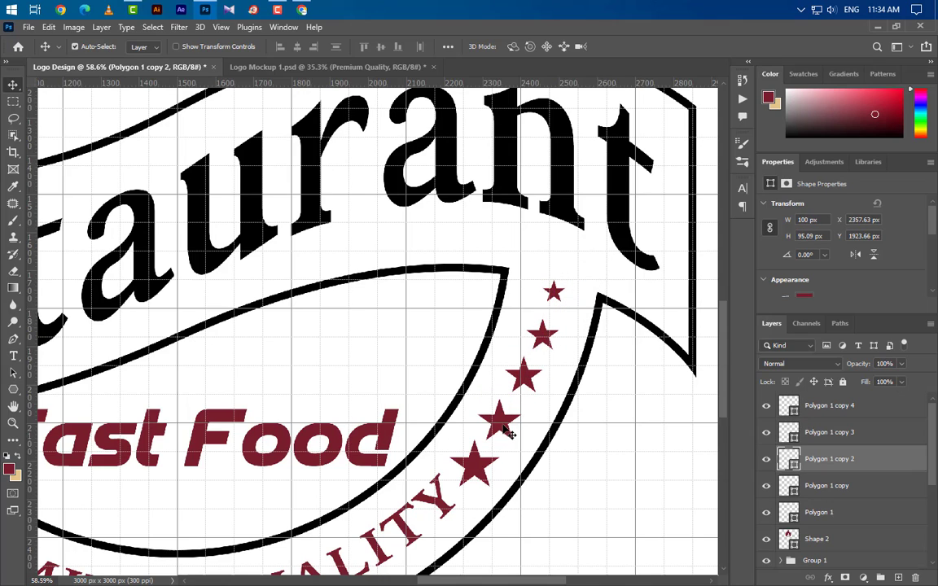
left_click_drag(505, 417, 506, 421)
Group the five star layers, from Polygon 1 through Polygon 1 copy 4.
left_click(831, 512)
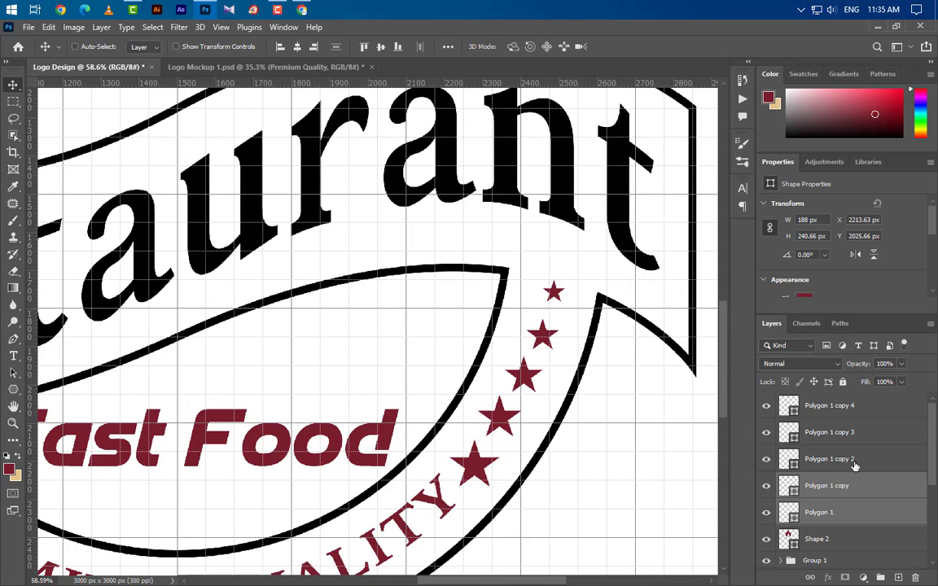
left_click(861, 407, "shift")
left_click(881, 578)
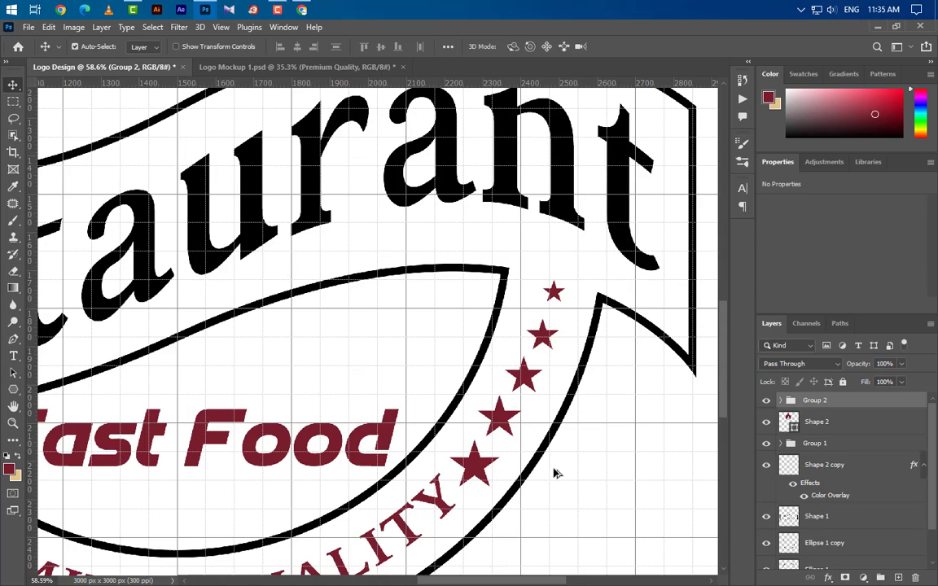
Duplicate the star group and flip the copy both horizontally and vertically.
scroll(555, 470, "down", 5)
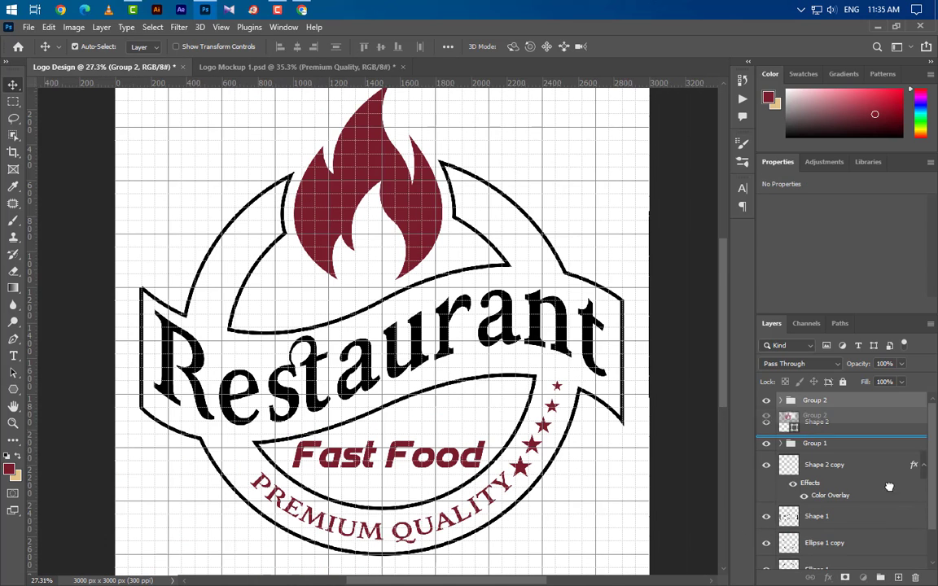
key("ctrl+j")
key("ctrl+t")
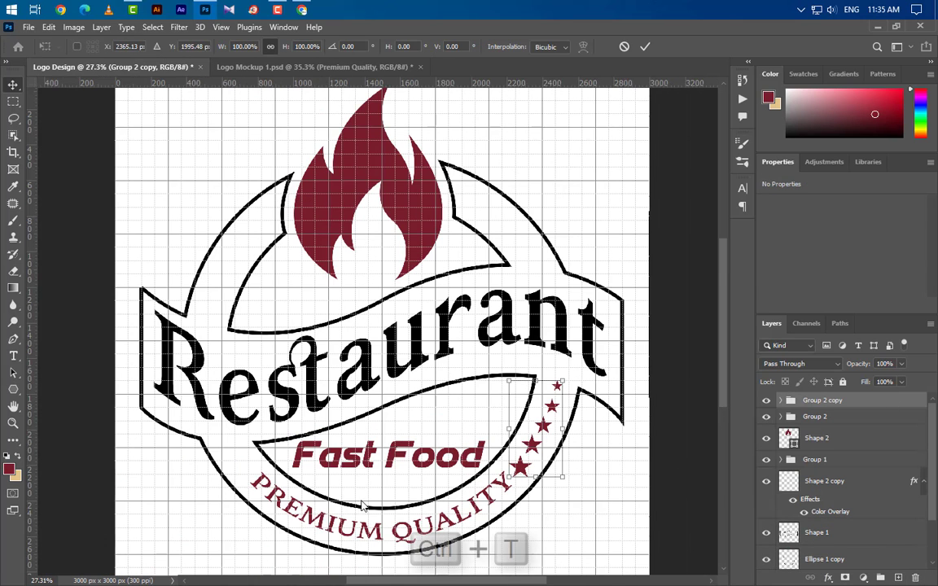
right_click(528, 460)
left_click(556, 442)
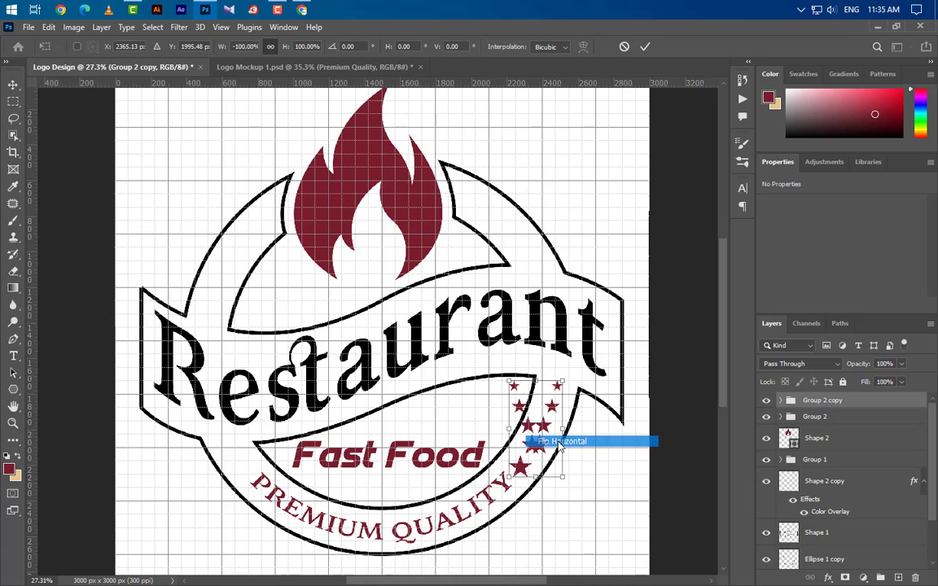
right_click(526, 432)
left_click(545, 425)
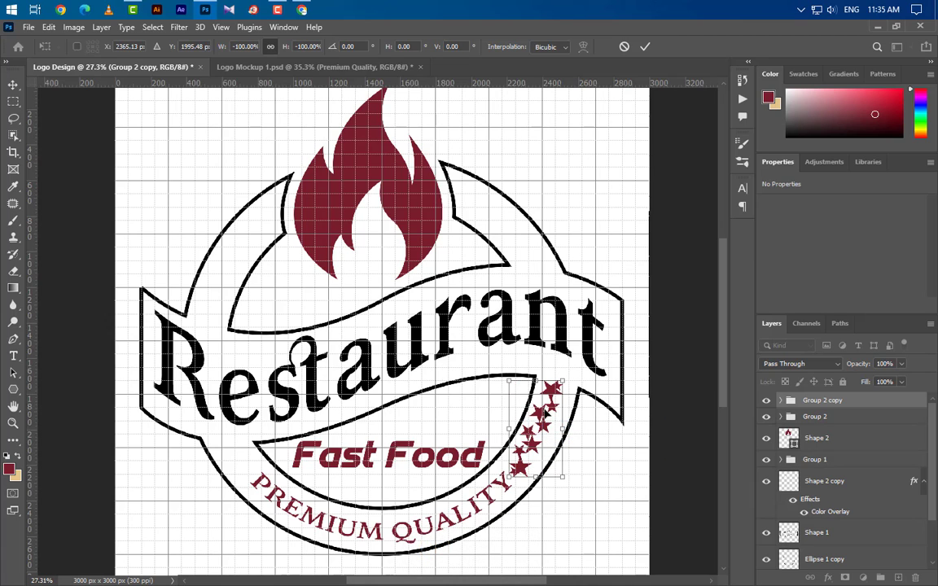
Place the flipped star group between the rings on the upper left of the logo, above the "R" of "Restaurant", and apply the transform.
left_click_drag(546, 435, 257, 232)
key("Left")
key("Left")
key("Left")
key("Left")
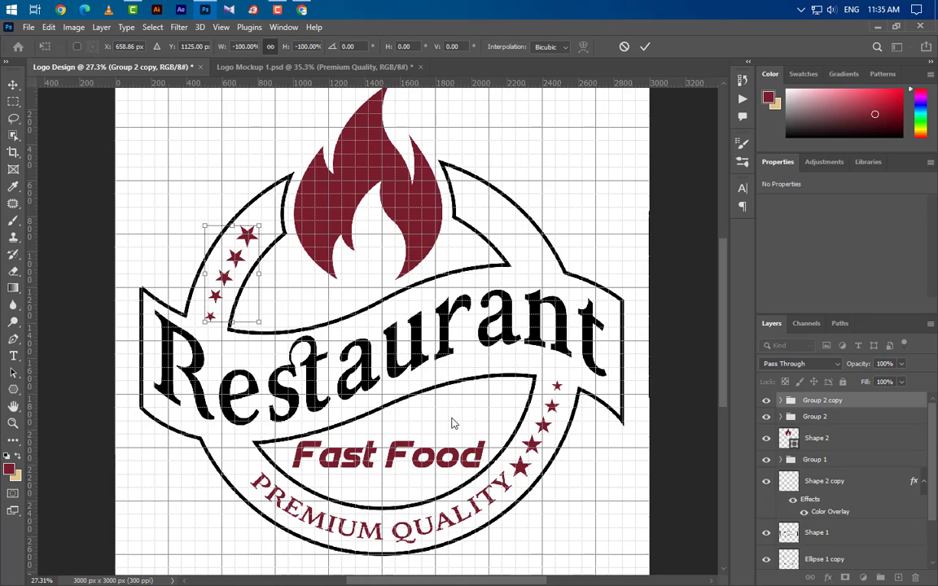
key("Left")
key("Down")
key("Down")
left_click(645, 47)
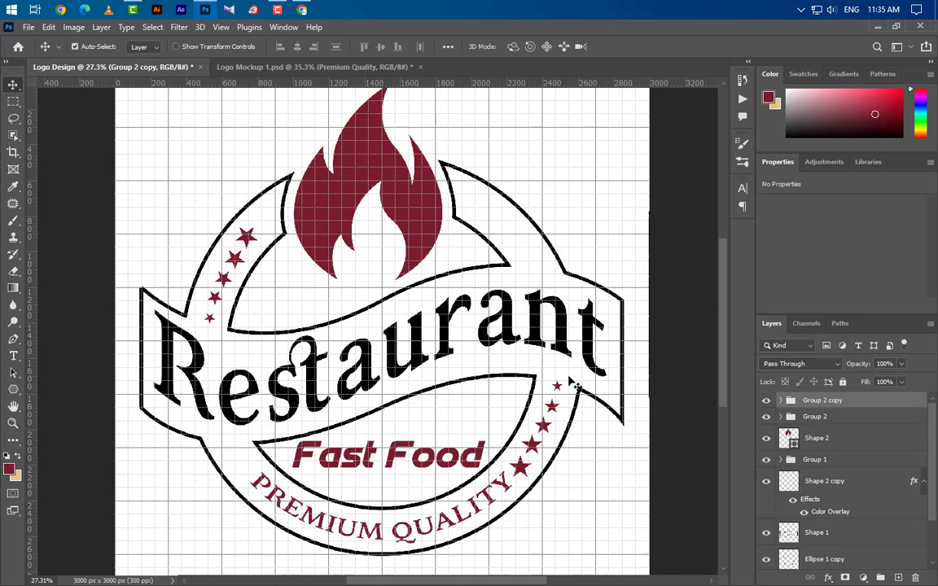
Add a new layer above Shape 2 copy and draw a thin rectangle about 675 × 22 px beneath "Fast Food".
scroll(377, 531, "up", 3)
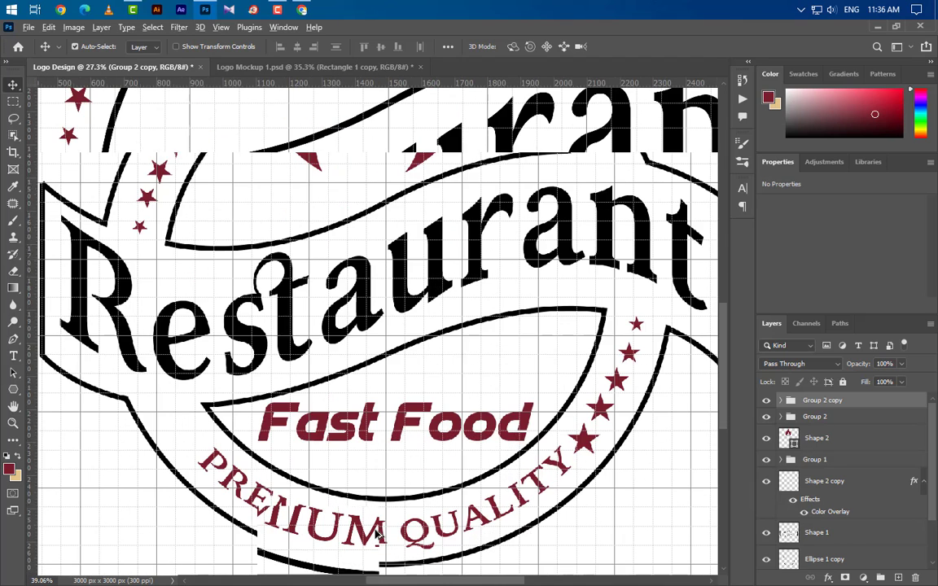
scroll(876, 486, "down", 2)
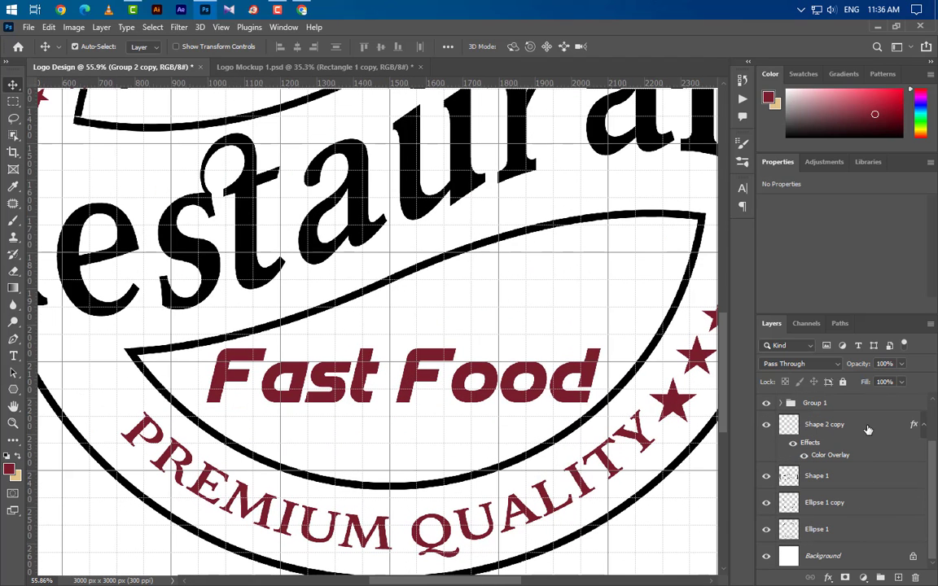
left_click(868, 430)
left_click(897, 578)
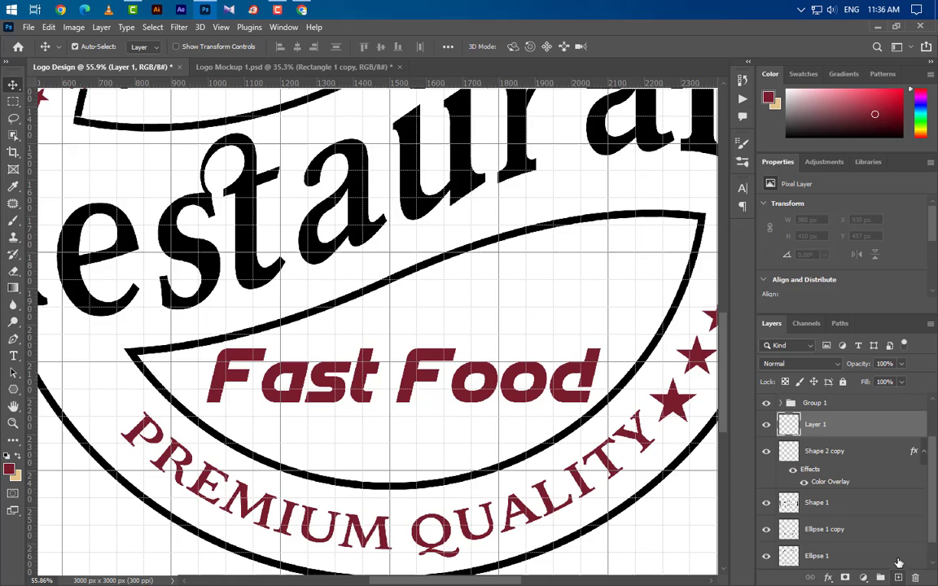
left_click(13, 390)
left_click(65, 390)
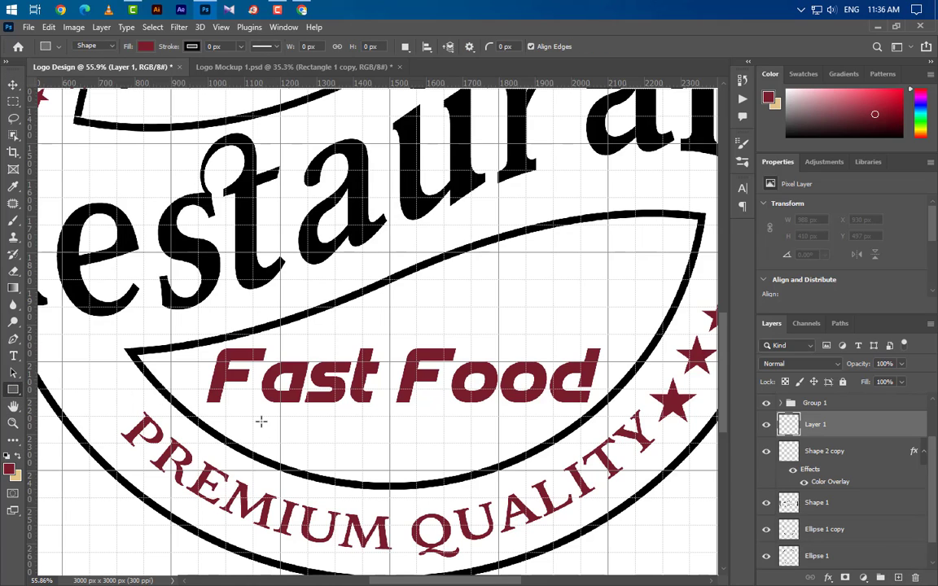
left_click_drag(253, 416, 499, 424)
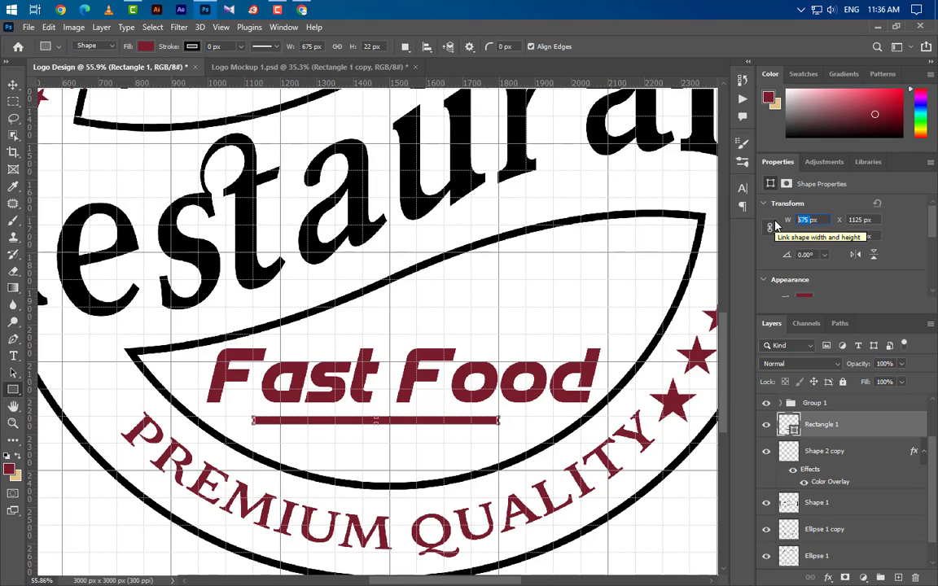
Set the rectangle's size to 720 × 12 px and round its corners to 6 px.
type("7")
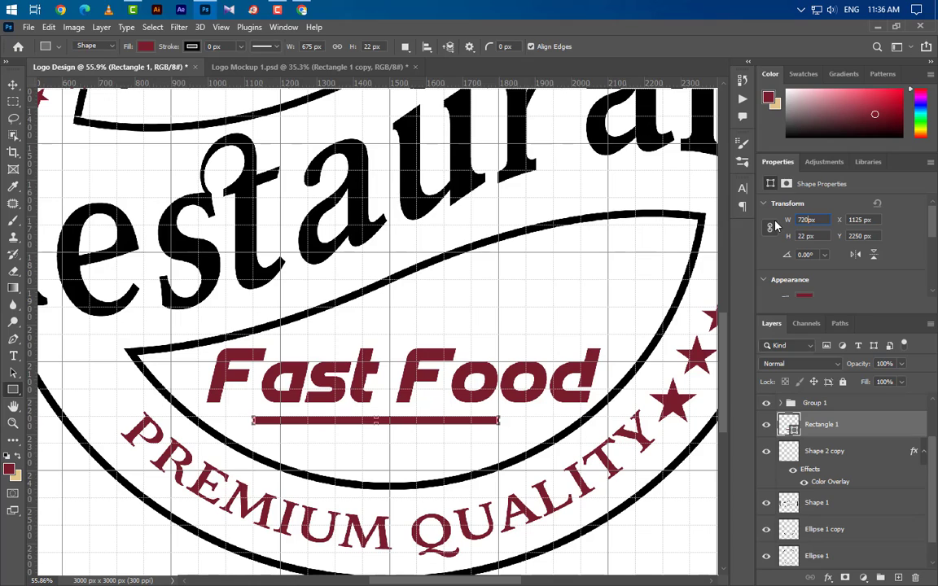
left_click(802, 237)
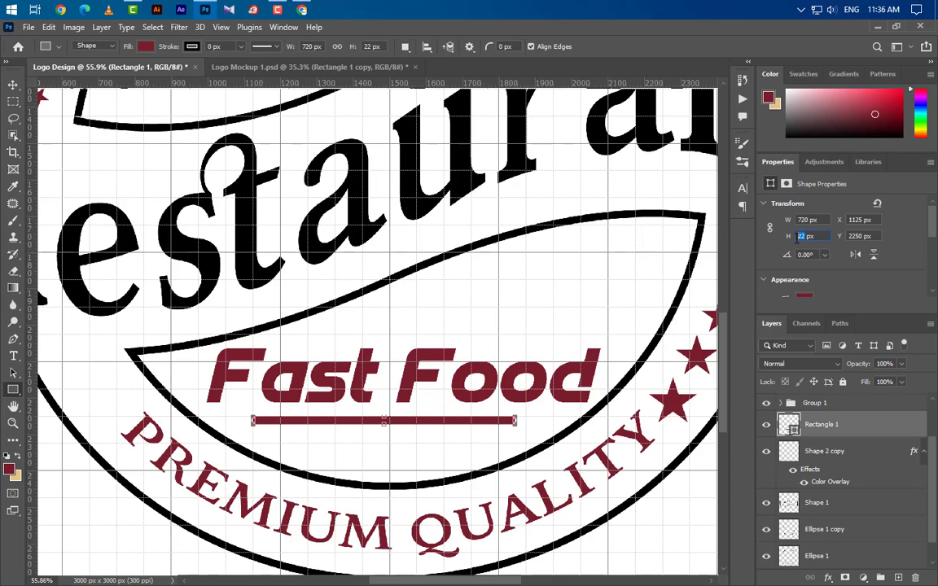
type("12")
key("Return")
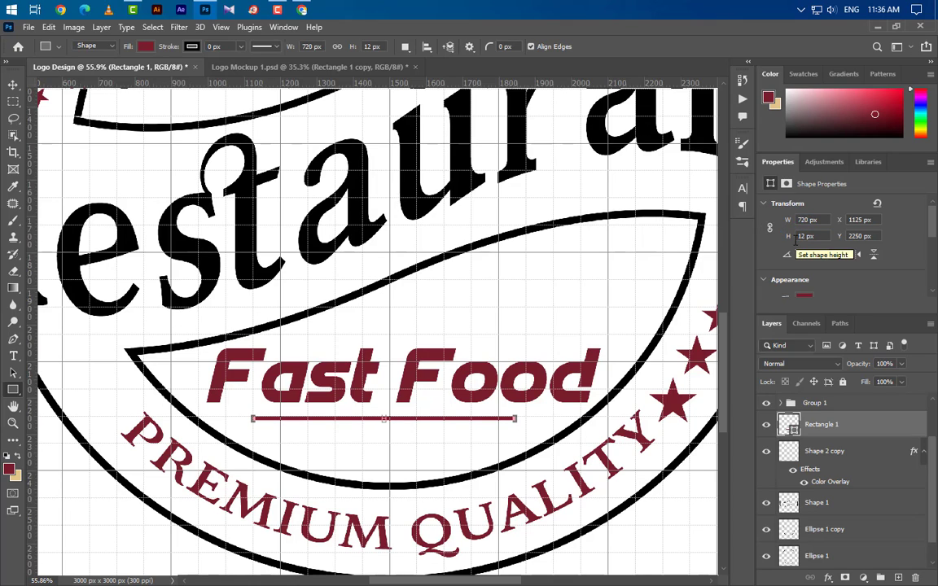
scroll(786, 269, "down", 4)
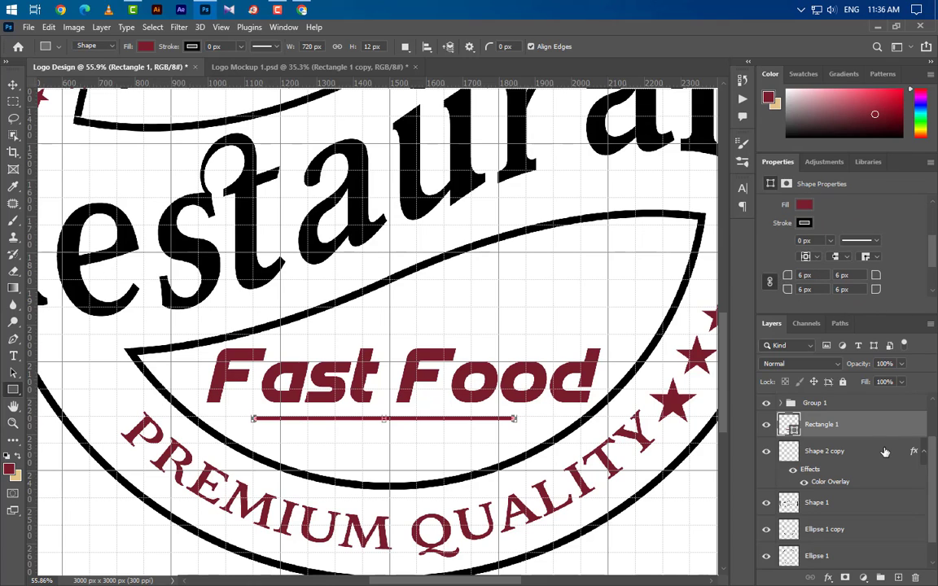
Duplicate the bar, place the copy about 75 px below the original and set its width to 540 px.
key("ctrl+j")
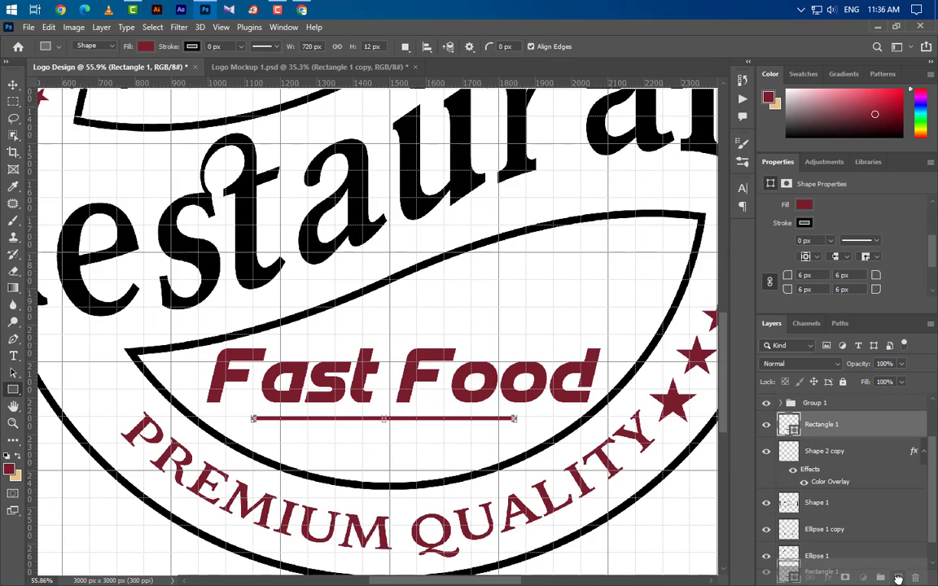
left_click(13, 85)
key("ctrl+t")
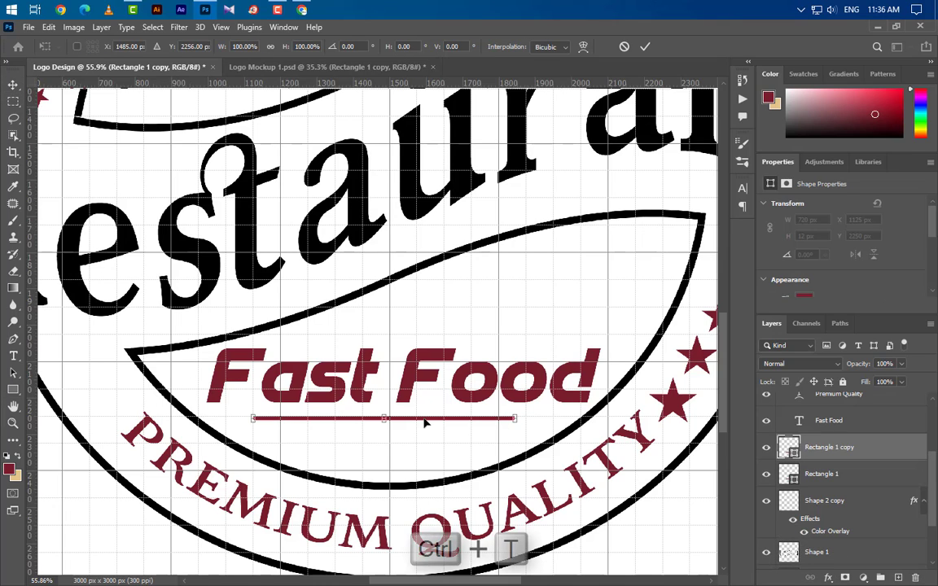
left_click_drag(426, 421, 424, 447)
left_click(645, 48)
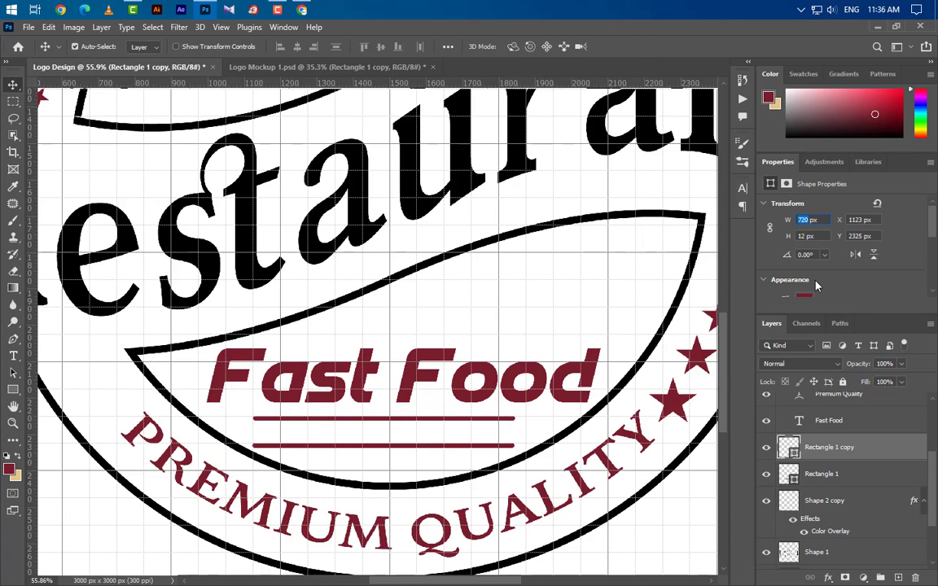
type("540")
key("Return")
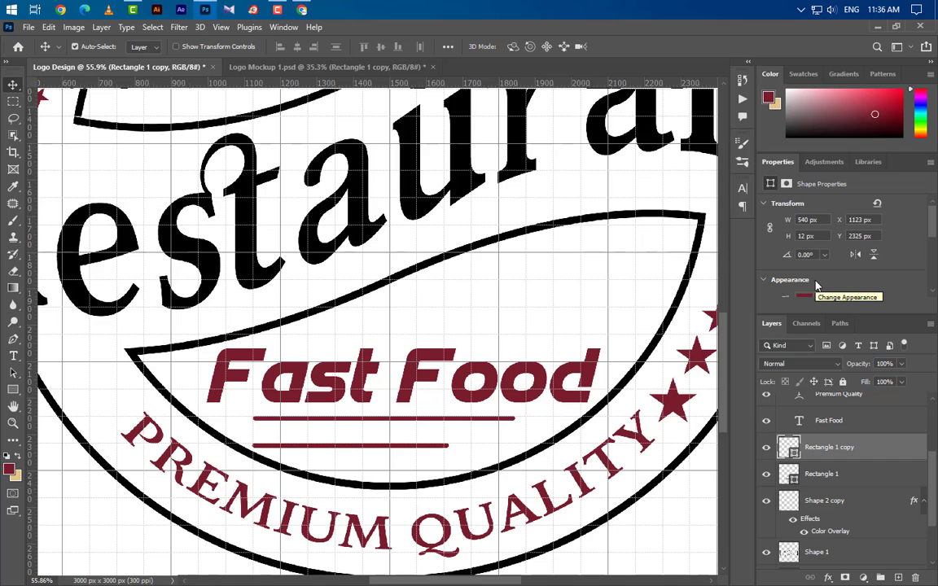
Centre the 540 px bar on the logo's vertical axis and lower the 720 px bar to Y 2266 px.
key("ctrl+t")
left_click_drag(391, 449, 430, 450)
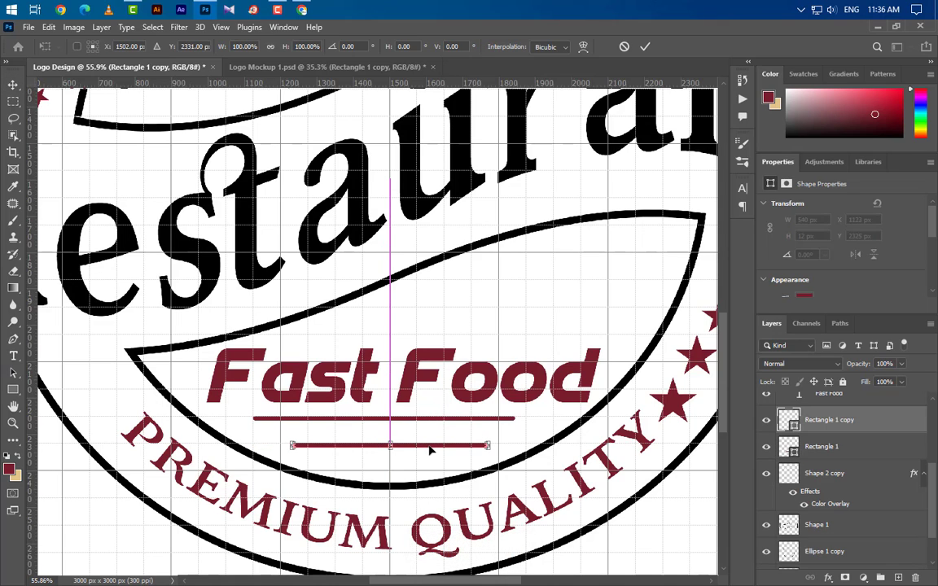
left_click(645, 47)
left_click(832, 448)
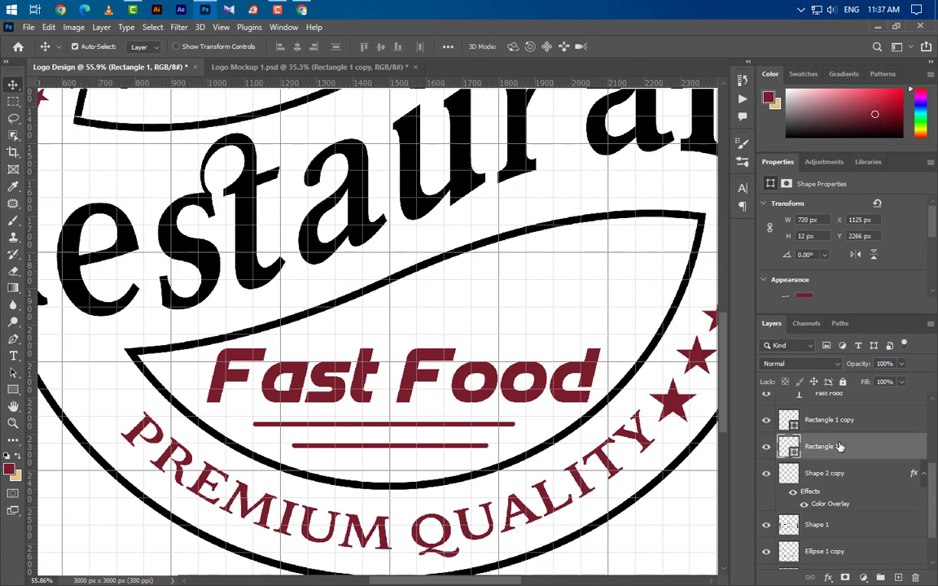
Collapse Group 1 and the Shape 2 copy effects, and combine every layer and group except Background into one new group.
scroll(840, 447, "up", 3)
left_click(847, 401)
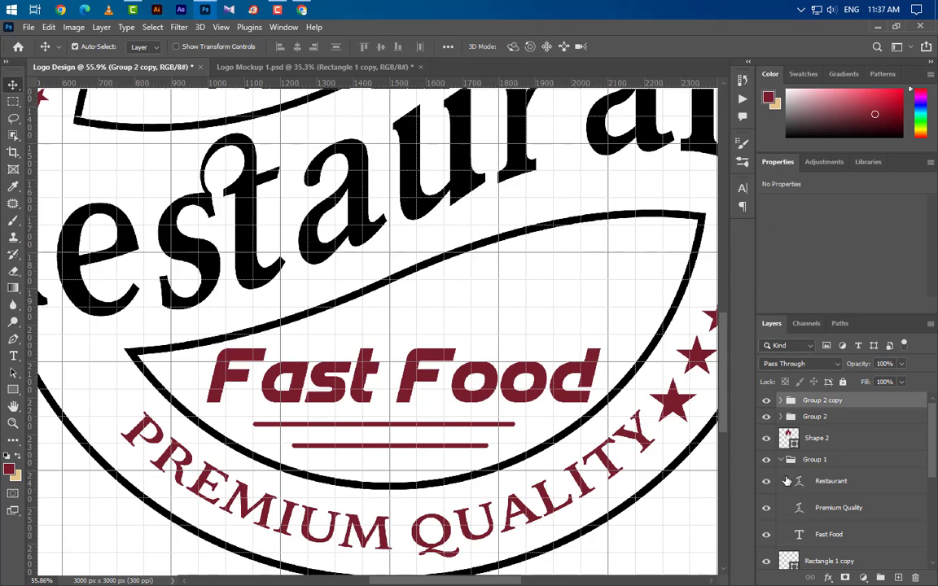
left_click(781, 461)
left_click(853, 420, "ctrl")
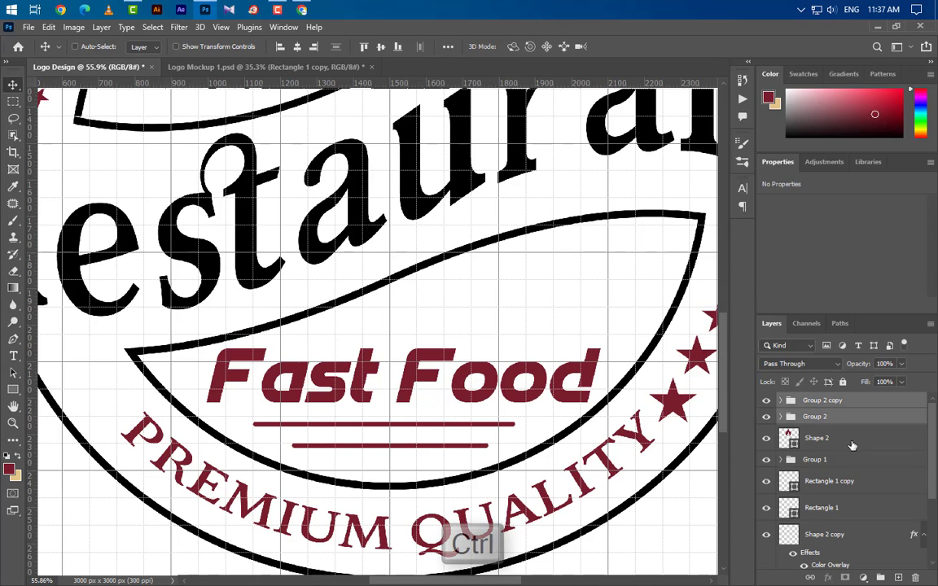
left_click(852, 442, "ctrl")
left_click(854, 462, "ctrl")
left_click(855, 482, "ctrl")
left_click(858, 505, "ctrl")
left_click(900, 531, "ctrl")
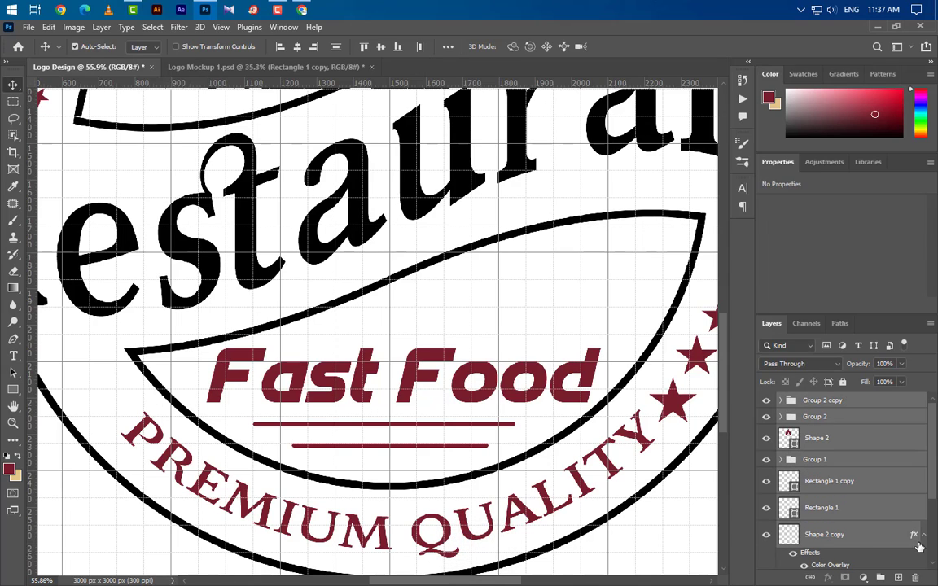
left_click(922, 535)
scroll(871, 544, "down", 1)
left_click(864, 535, "ctrl")
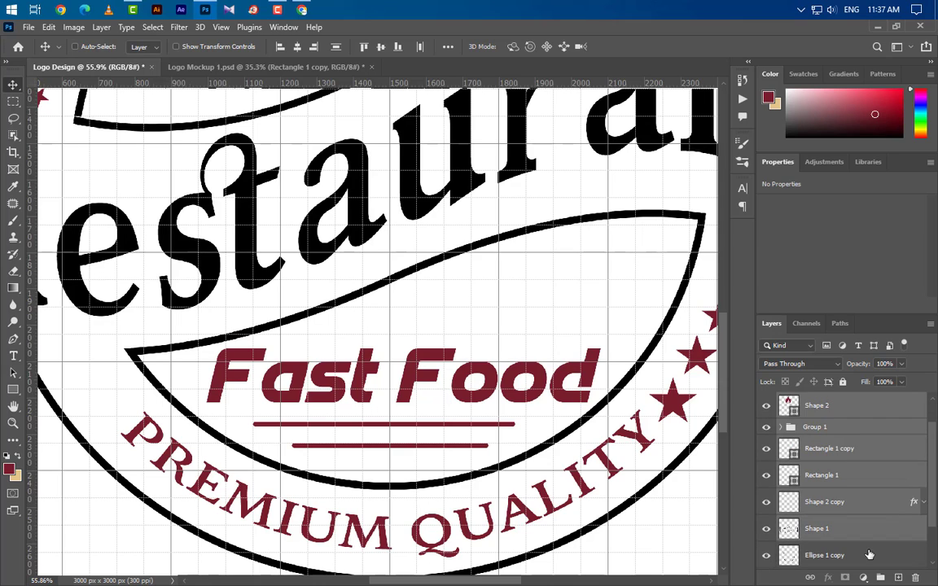
left_click(867, 557, "ctrl")
scroll(869, 553, "down", 2)
left_click(876, 544, "ctrl")
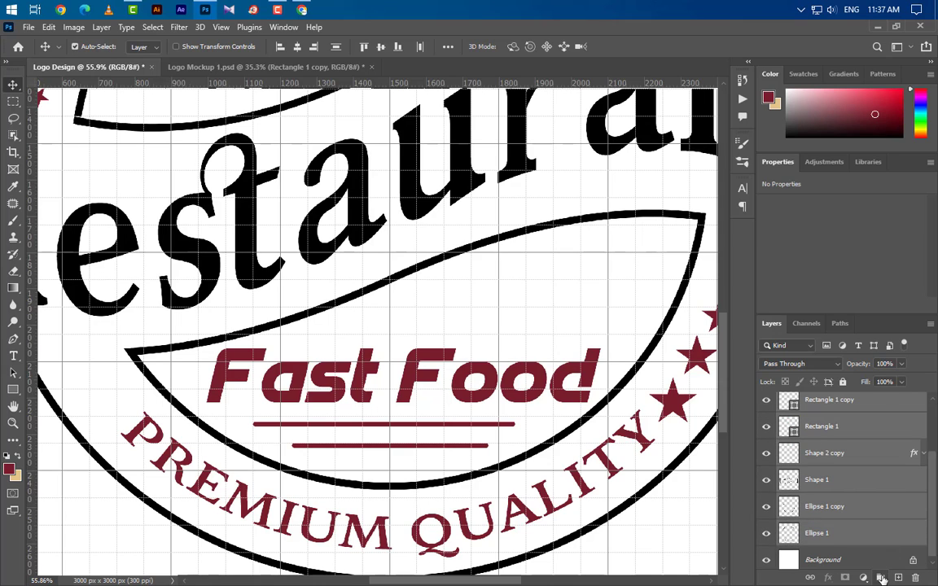
key("ctrl+g")
Hide the logo group and place the fork-and-spoon image "Png" from the desktop into the logo document.
scroll(440, 438, "down", 3)
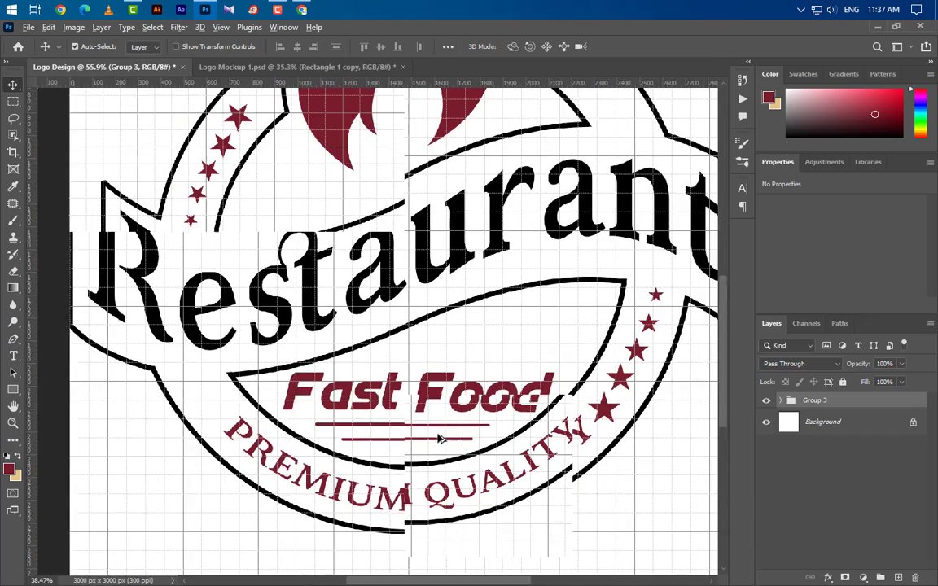
scroll(562, 429, "up", 1)
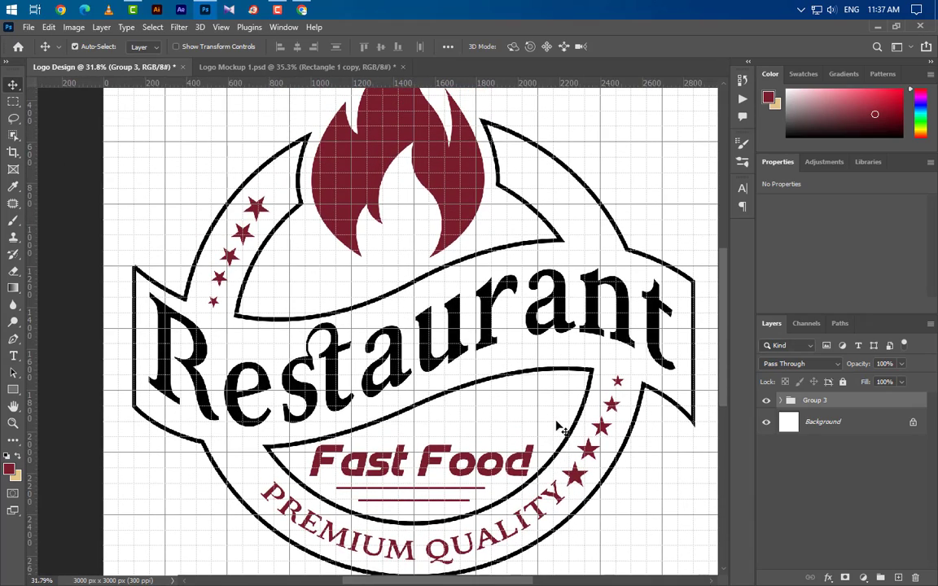
left_click(766, 401)
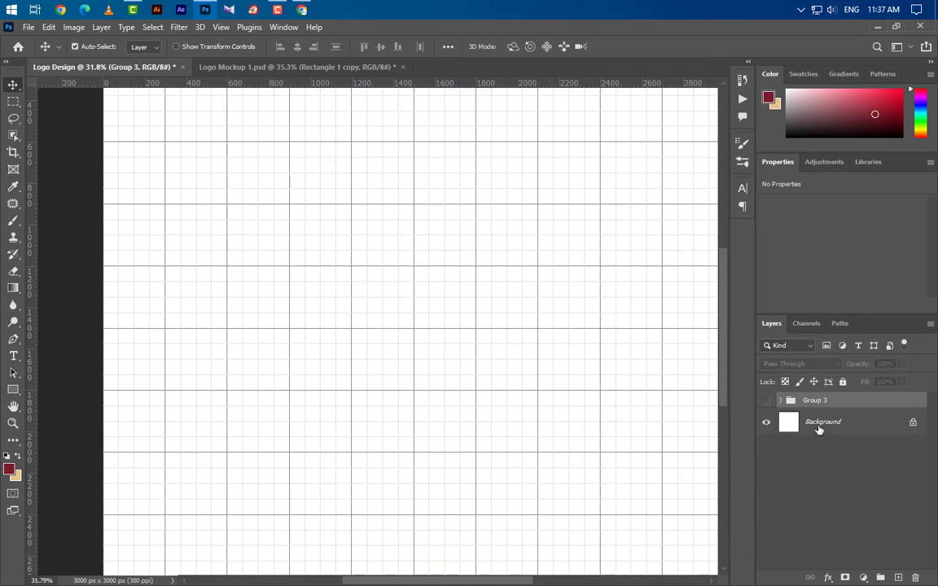
left_click(877, 29)
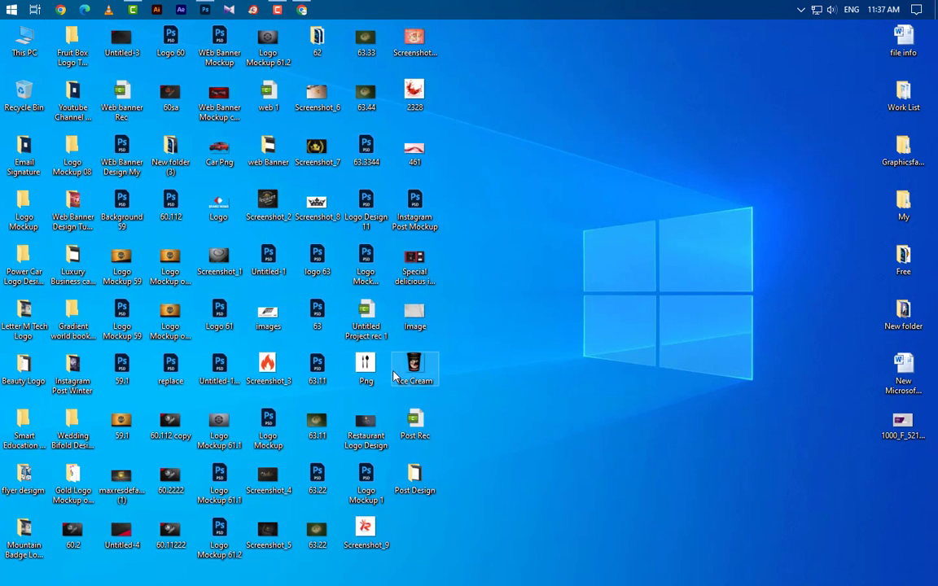
left_click(205, 9)
left_click_drag(206, 9, 405, 397)
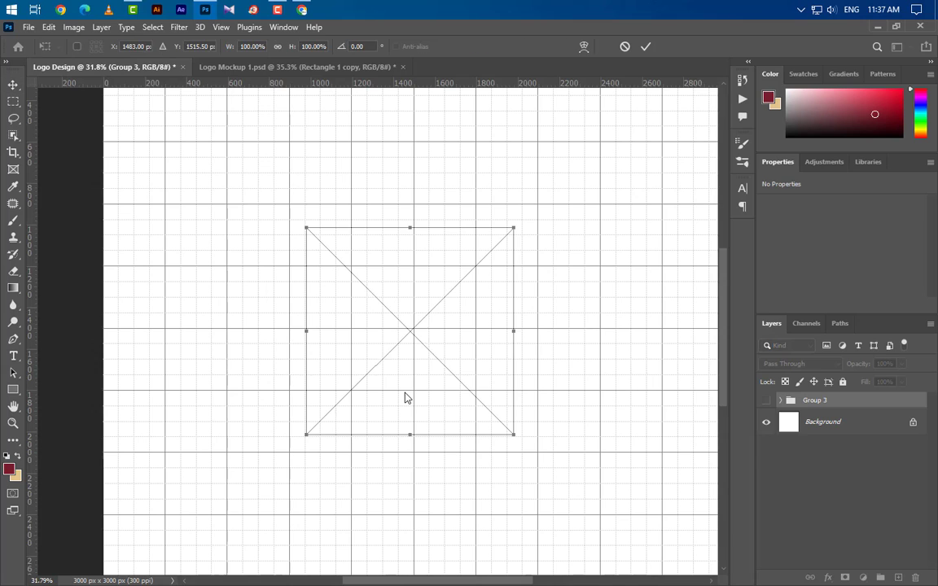
Enlarge the placed fork-and-spoon image to about 186.7%, position it around the canvas centre and commit the transform.
left_click_drag(513, 332, 691, 331)
left_click_drag(623, 363, 517, 377)
scroll(334, 355, "up", 4)
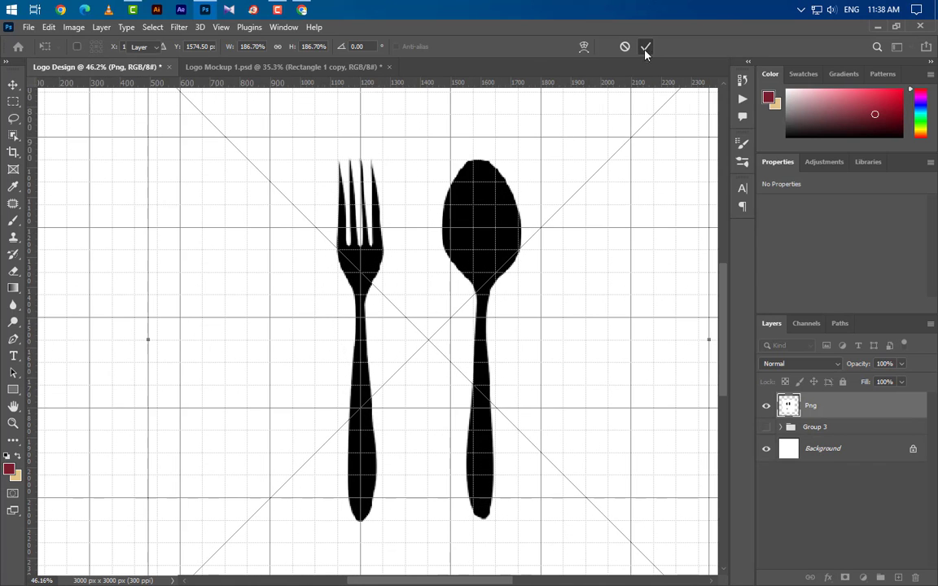
left_click(645, 47)
With the Pen tool in Shape mode, trace the fork handle's left edge from its bottom end up towards the neck.
scroll(347, 521, "up", 6)
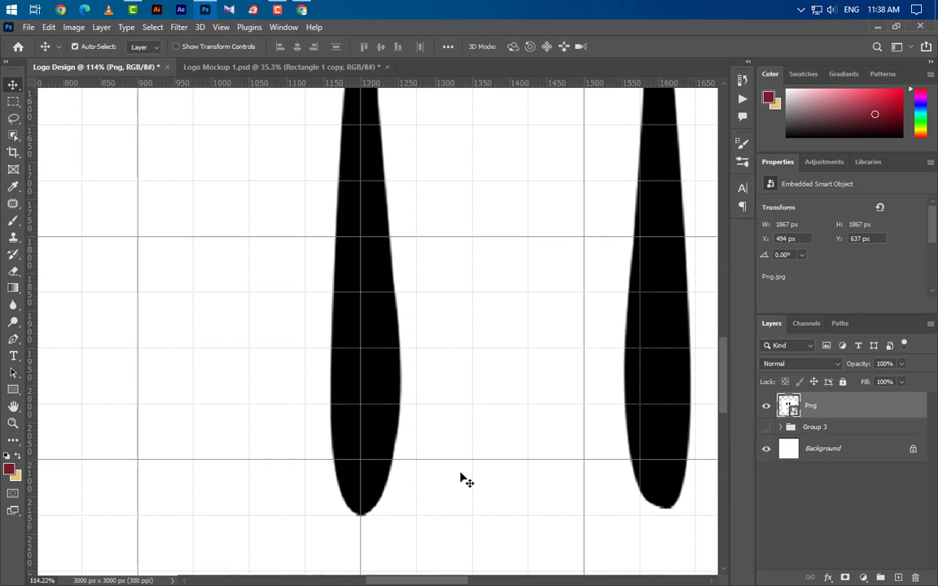
left_click(13, 341)
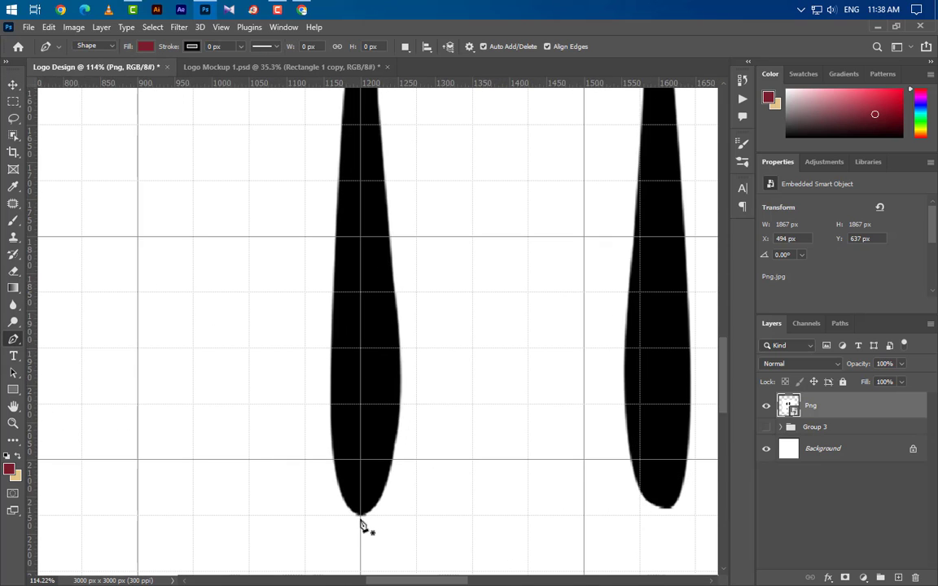
left_click(362, 519)
scroll(362, 521, "up", 3)
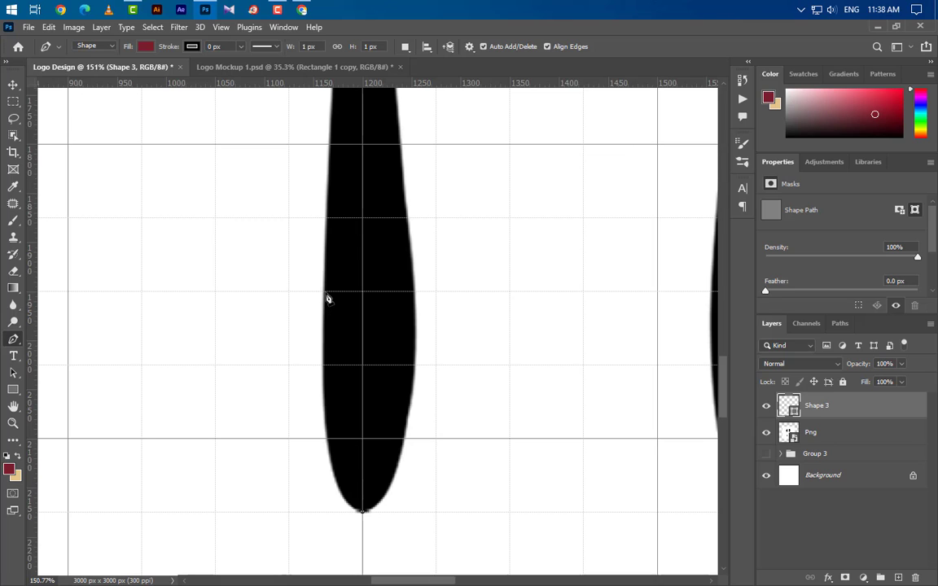
left_click_drag(323, 292, 333, 86)
scroll(383, 456, "up", 5)
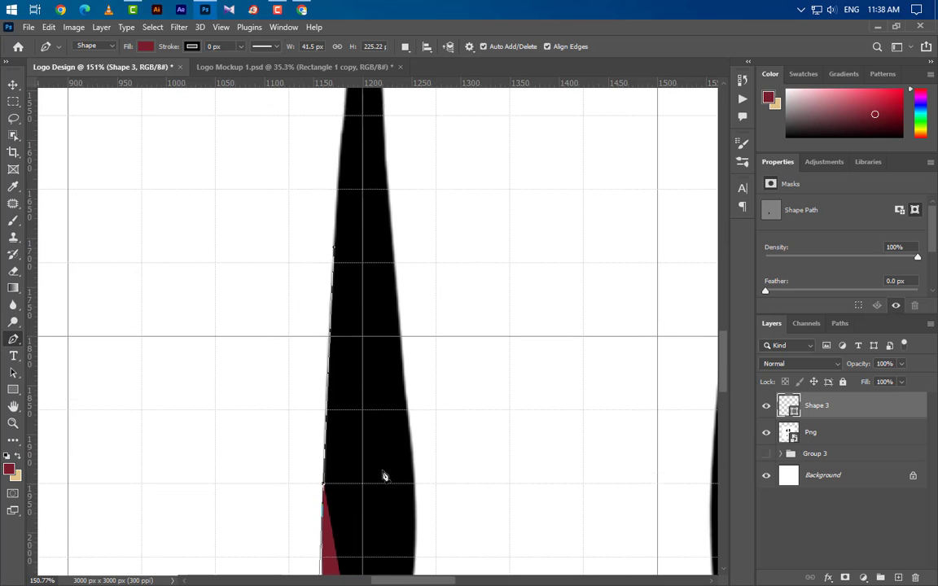
scroll(383, 500, "down", 2)
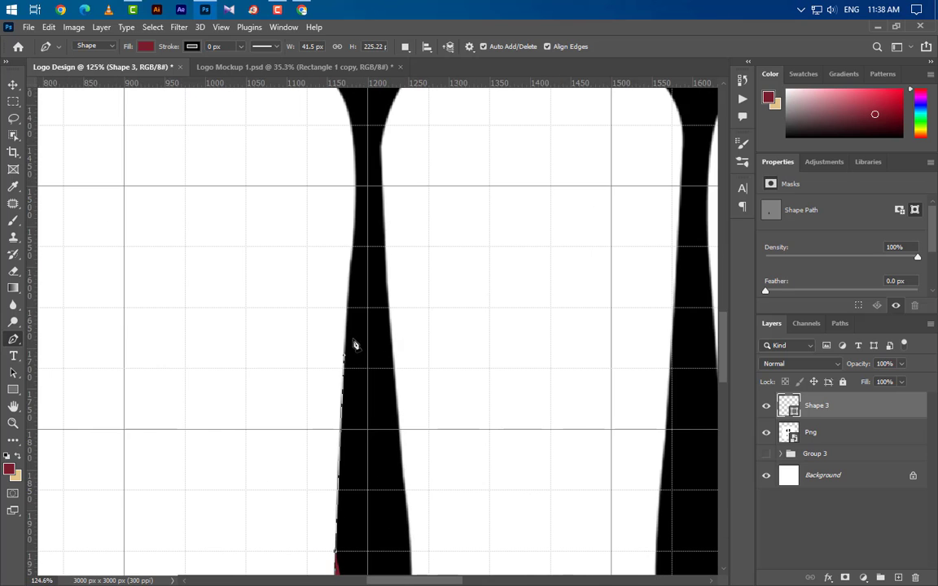
left_click(354, 247)
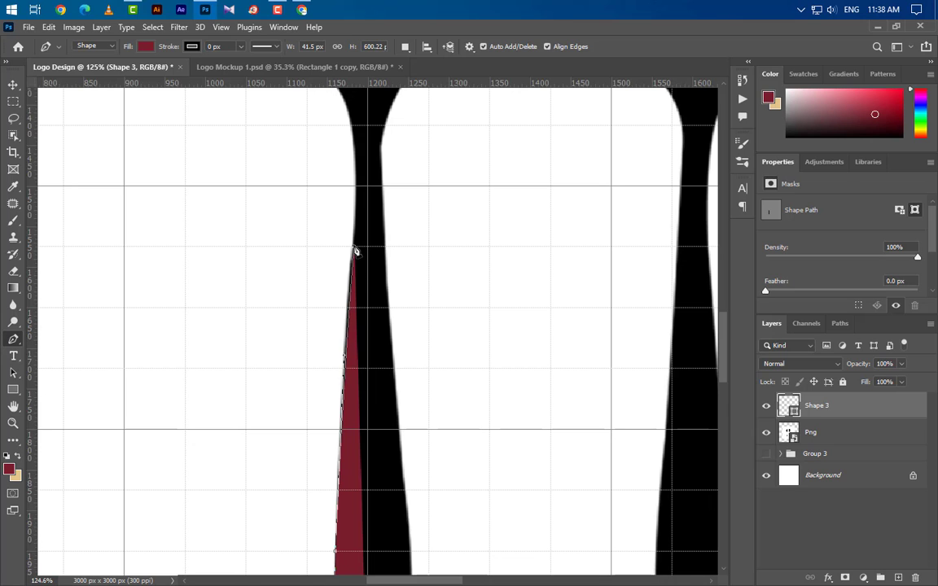
Continue the fork outline with curved points along the left side of the neck and up to the head's widest part.
scroll(377, 424, "up", 3)
scroll(290, 256, "up", 2)
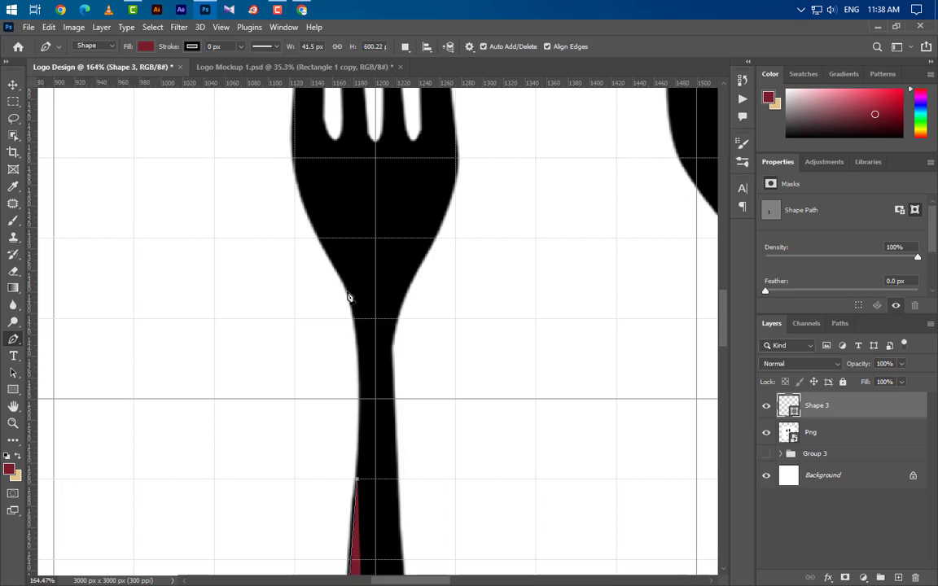
left_click_drag(349, 302, 331, 249)
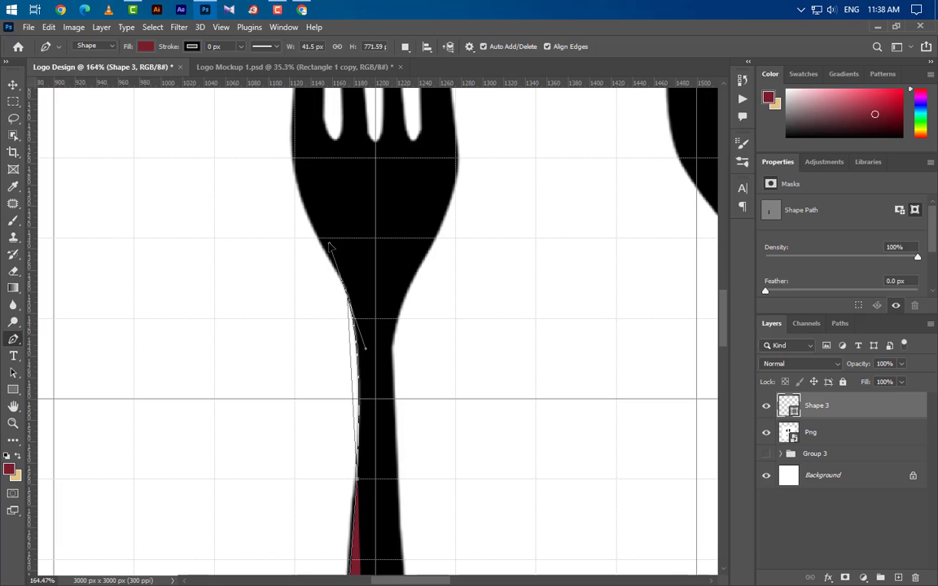
scroll(342, 293, "up", 3)
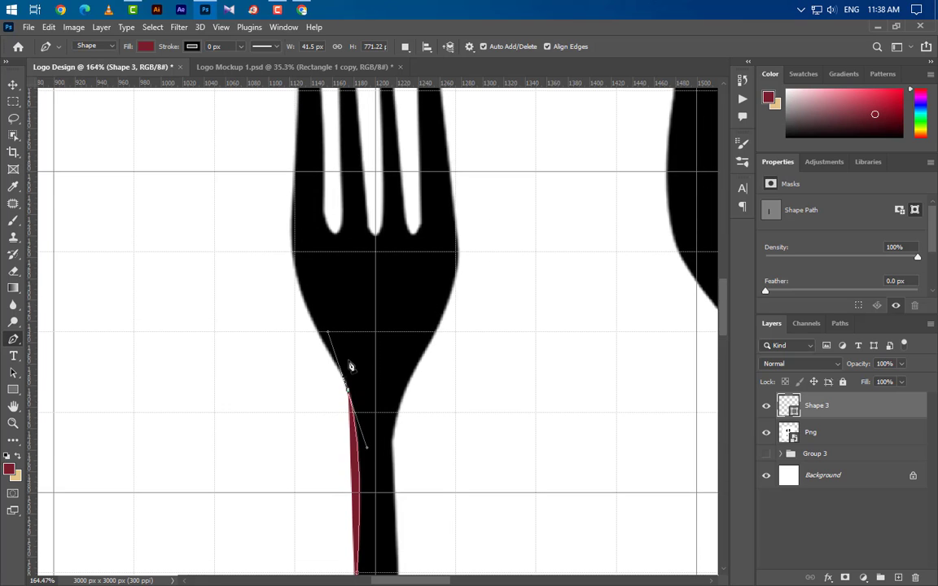
scroll(337, 361, "up", 3)
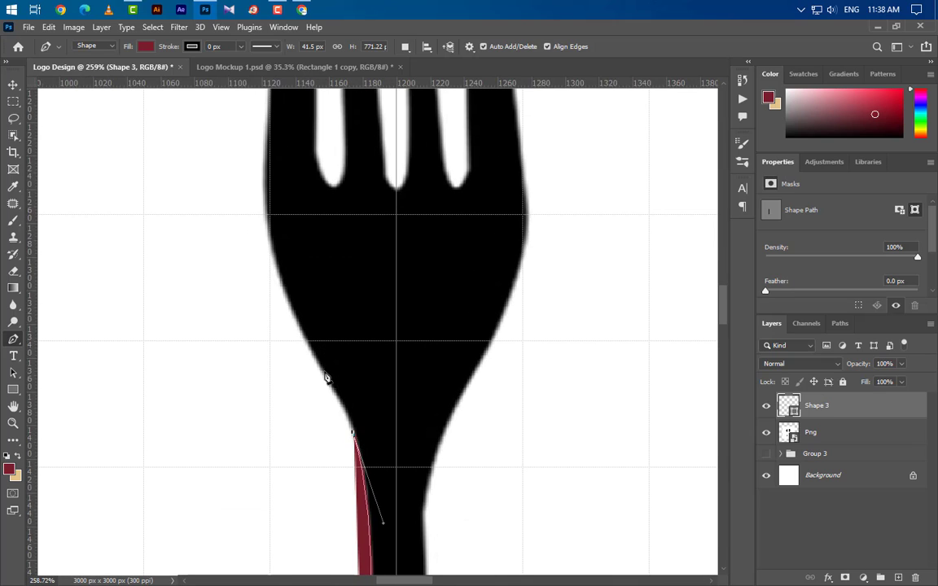
left_click_drag(323, 372, 303, 342)
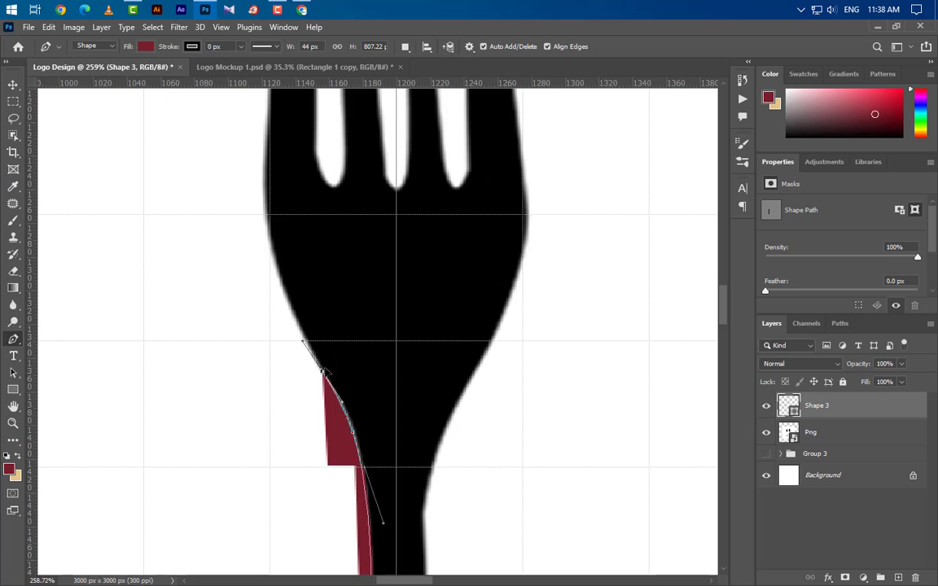
scroll(448, 498, "down", 3)
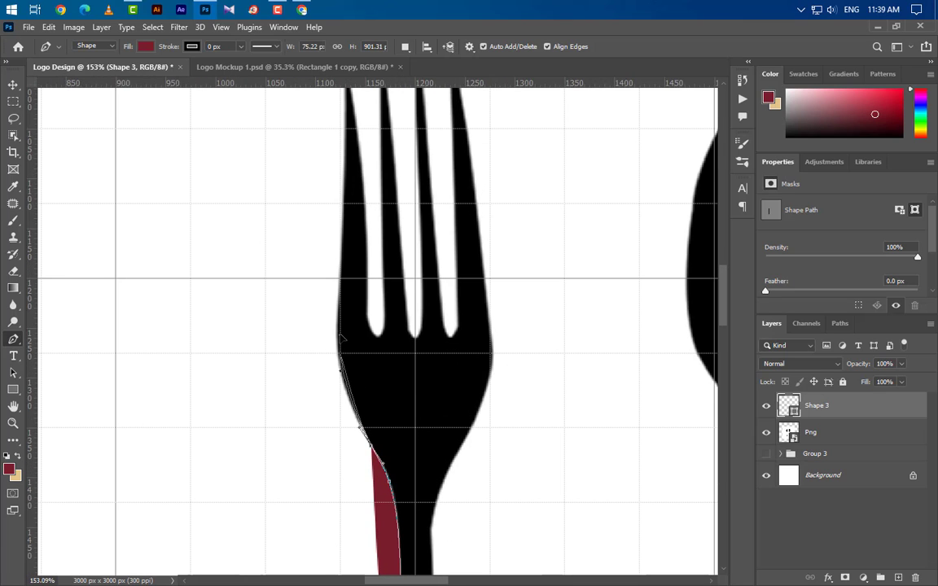
left_click_drag(342, 321, 340, 320)
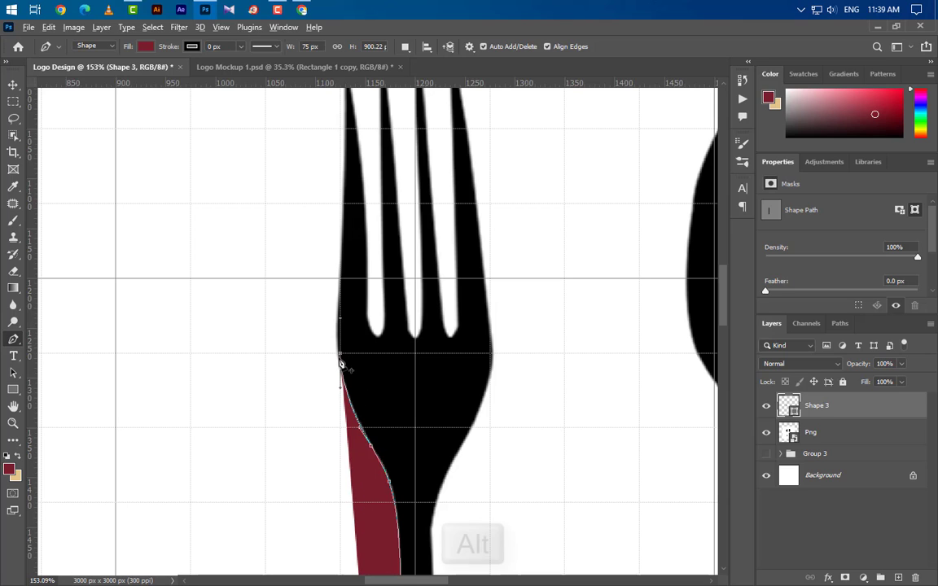
Outline the fork's first tine with a narrow flat tip and curve the path around the base of the first gap.
scroll(383, 493, "down", 2)
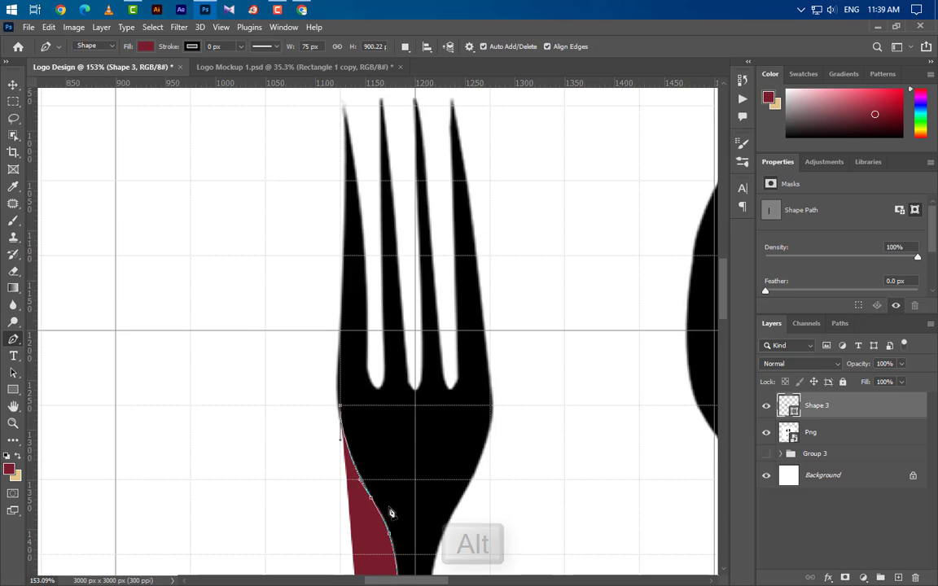
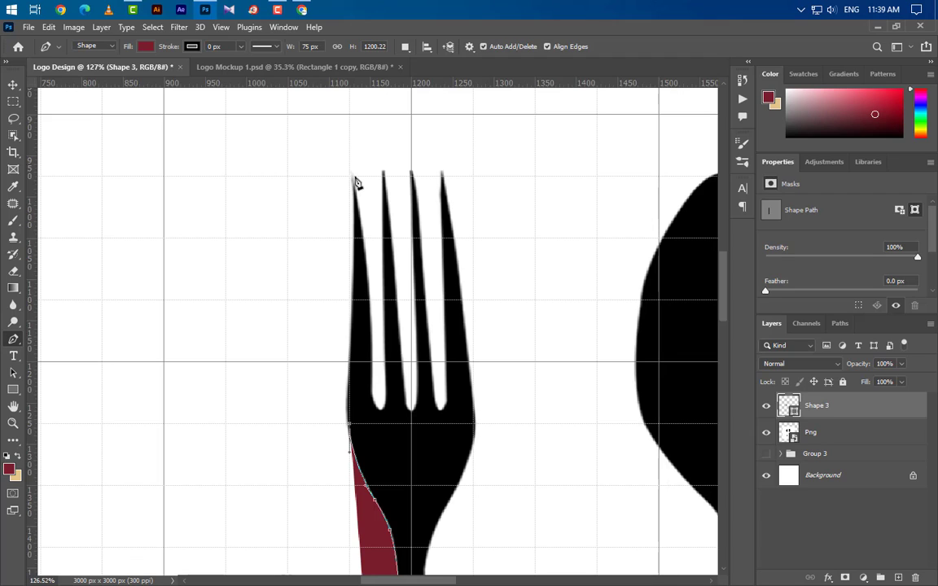
left_click(354, 177)
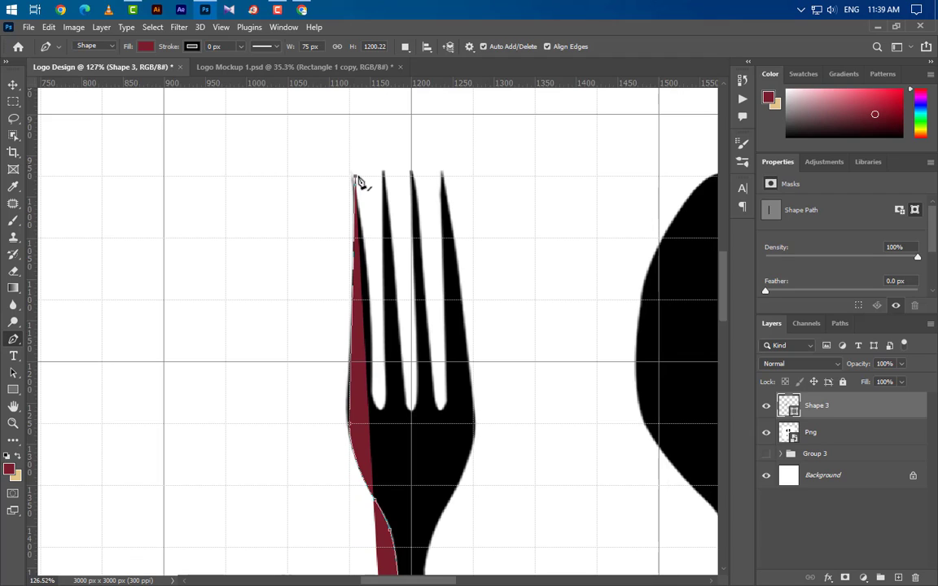
left_click_drag(359, 181, 360, 181)
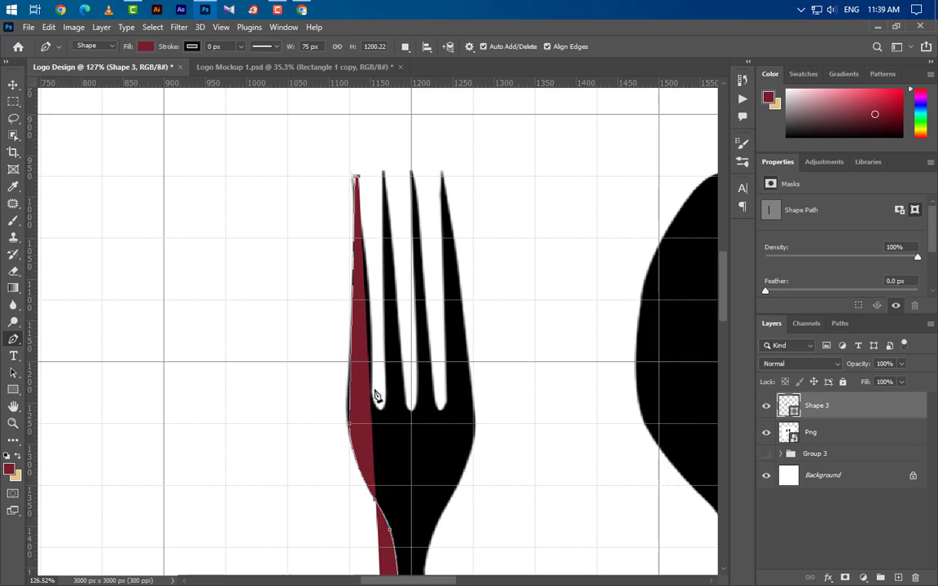
scroll(373, 403, "up", 4)
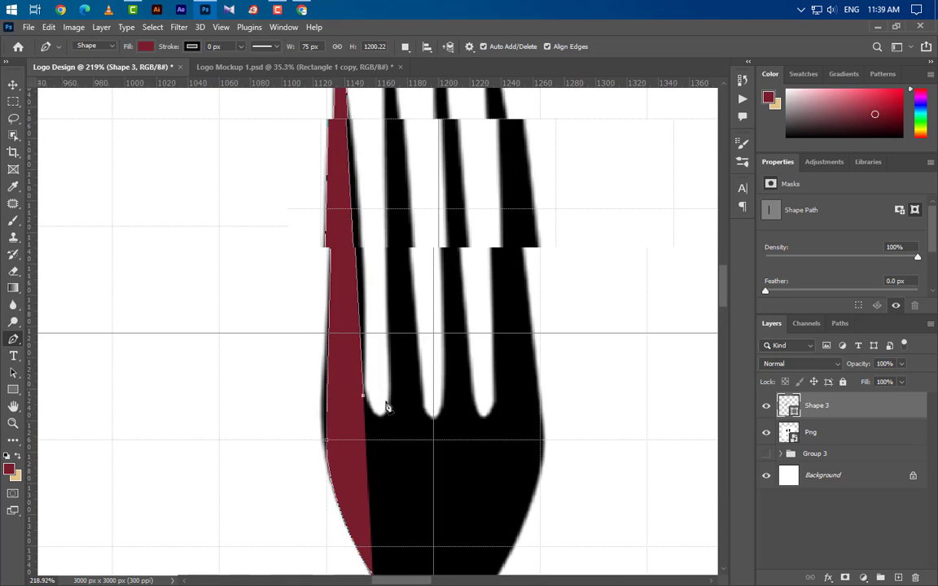
scroll(389, 424, "up", 1)
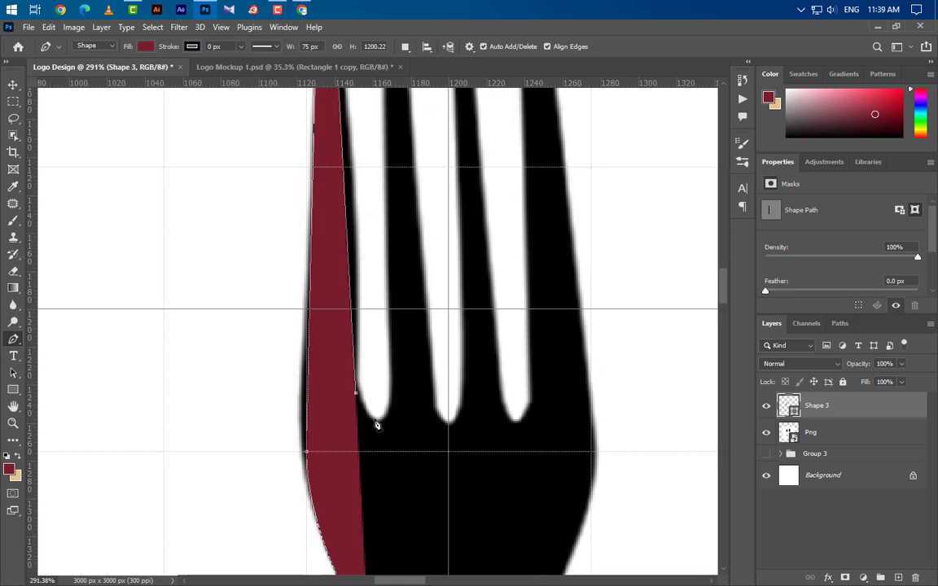
left_click_drag(395, 421, 395, 420)
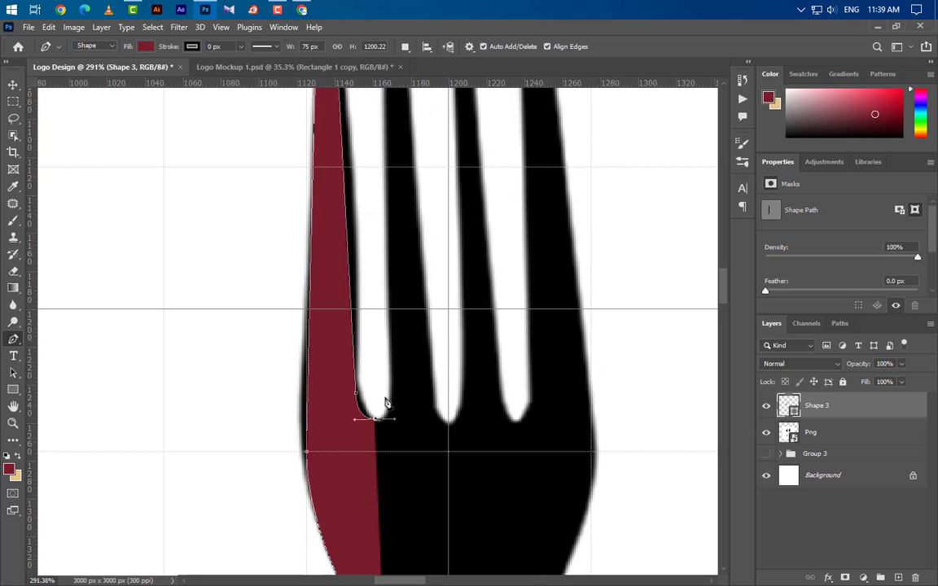
Outline the fork's second tine with a narrow flat tip and curve the path into the middle gap's base on the centreline.
scroll(422, 464, "down", 7)
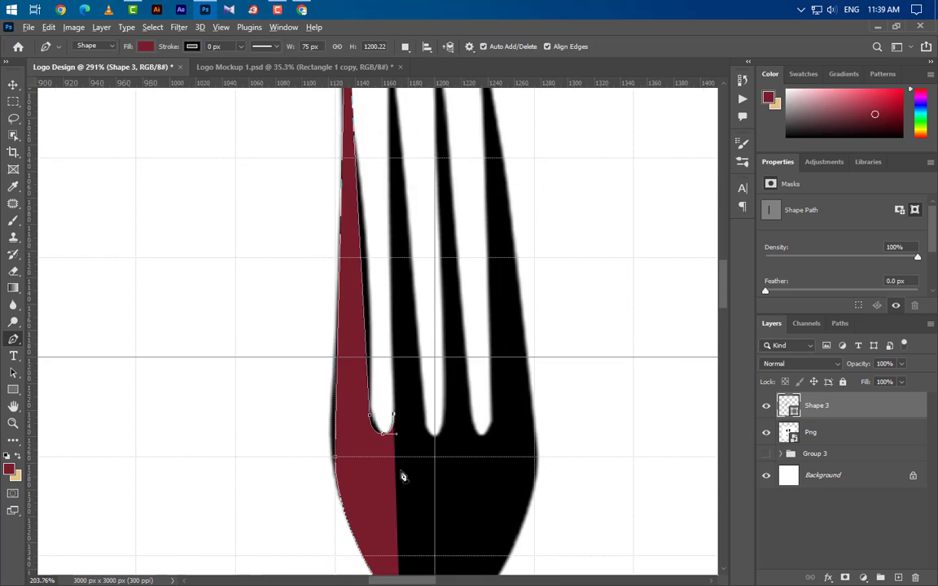
scroll(432, 213, "up", 2)
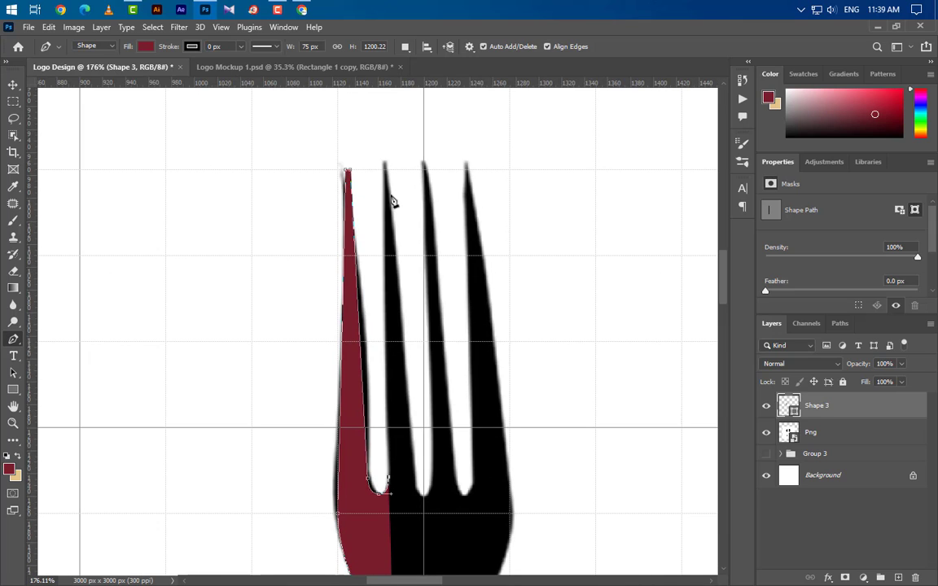
left_click(397, 173)
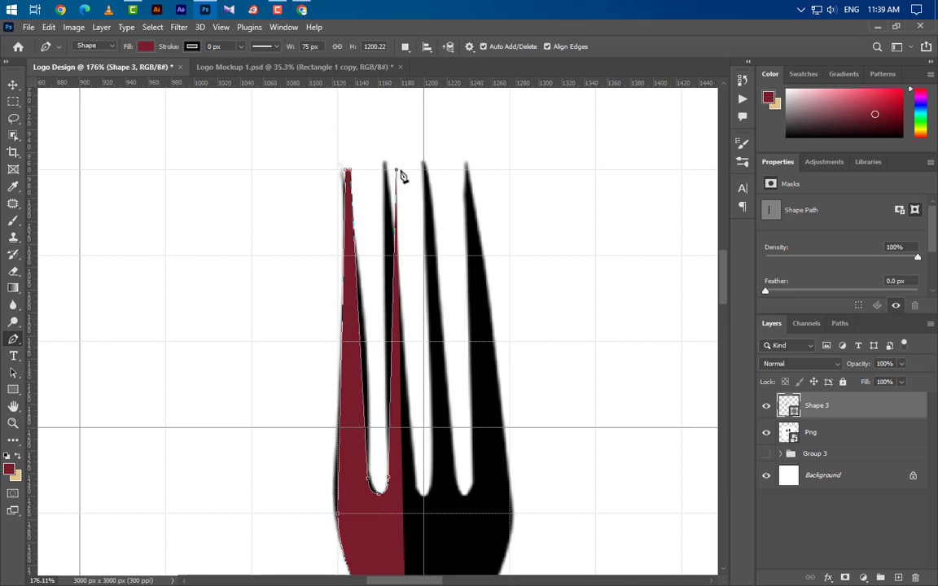
left_click(402, 173)
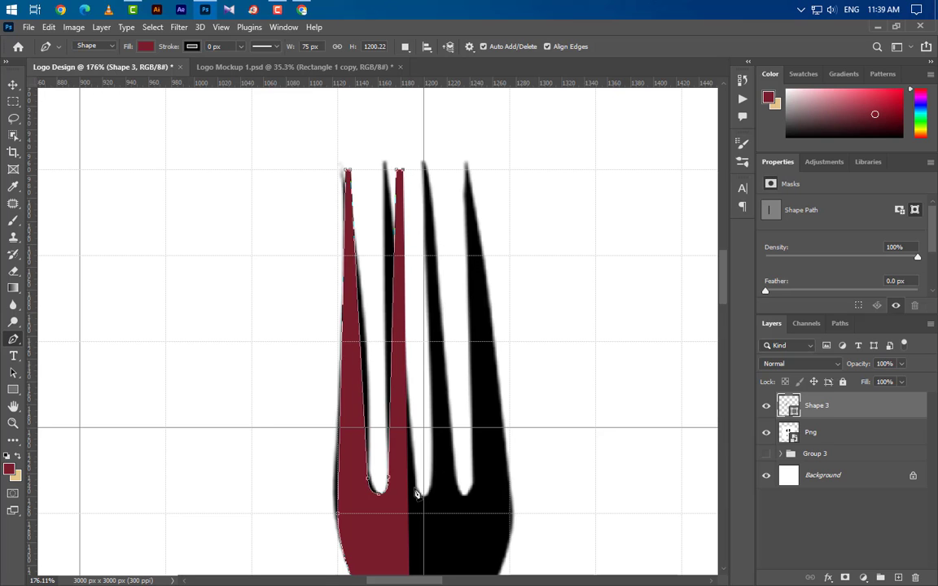
scroll(417, 491, "up", 3)
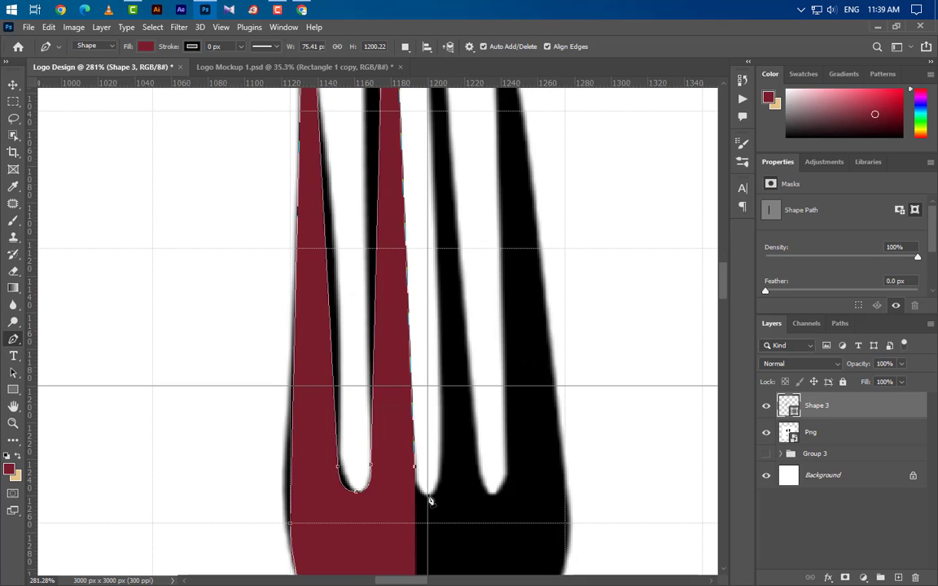
left_click_drag(438, 497, 443, 493)
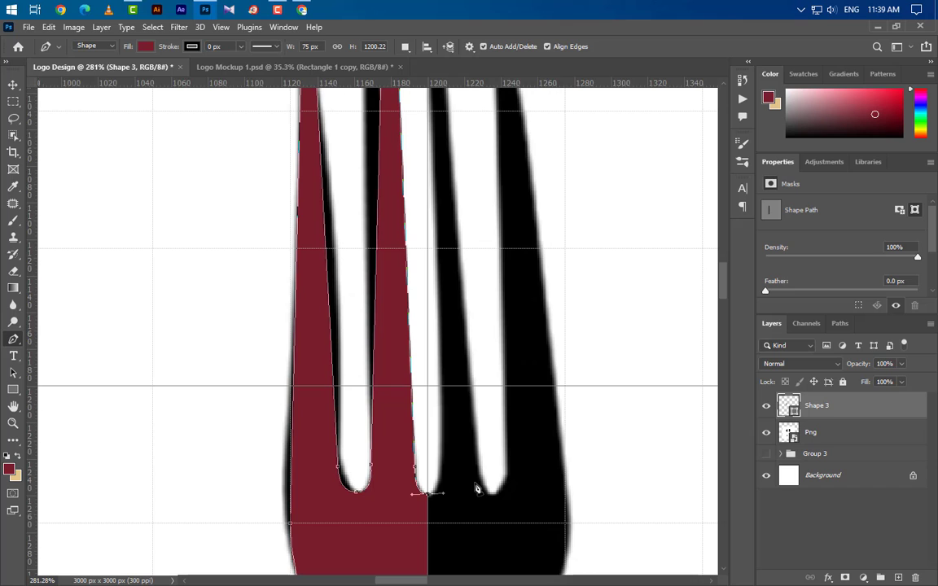
Close the half-fork outline along its centreline at the handle's bottom end.
scroll(407, 295, "down", 5)
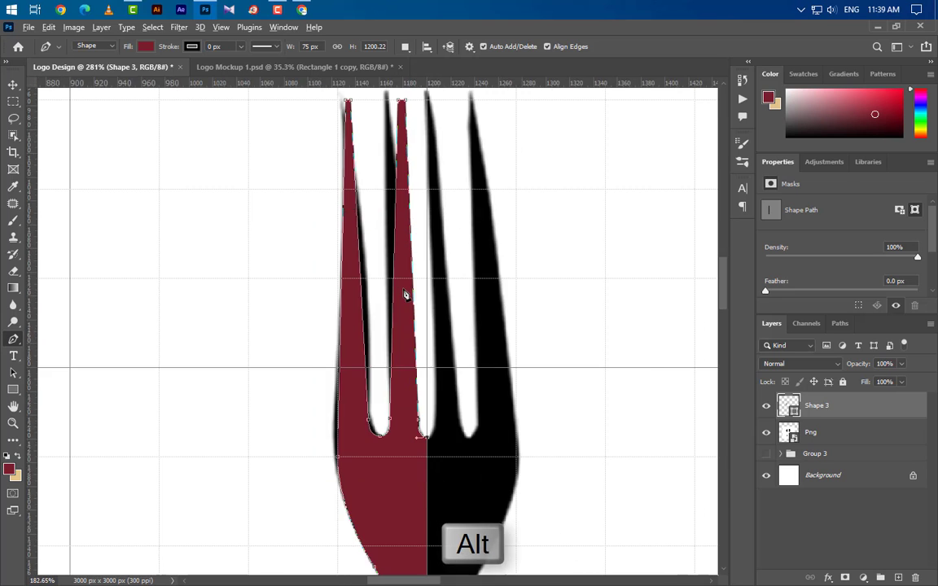
scroll(404, 297, "down", 3)
scroll(439, 452, "down", 3)
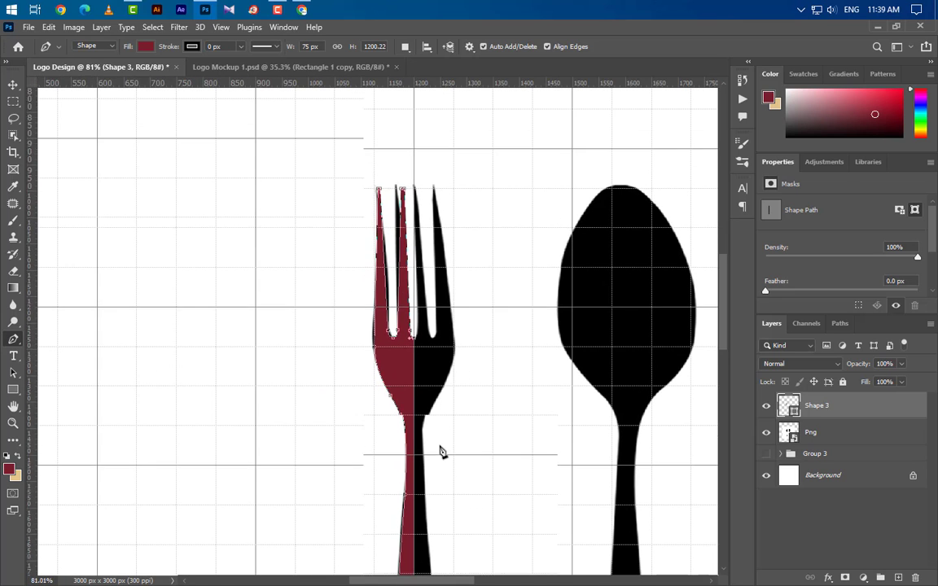
scroll(439, 466, "down", 5)
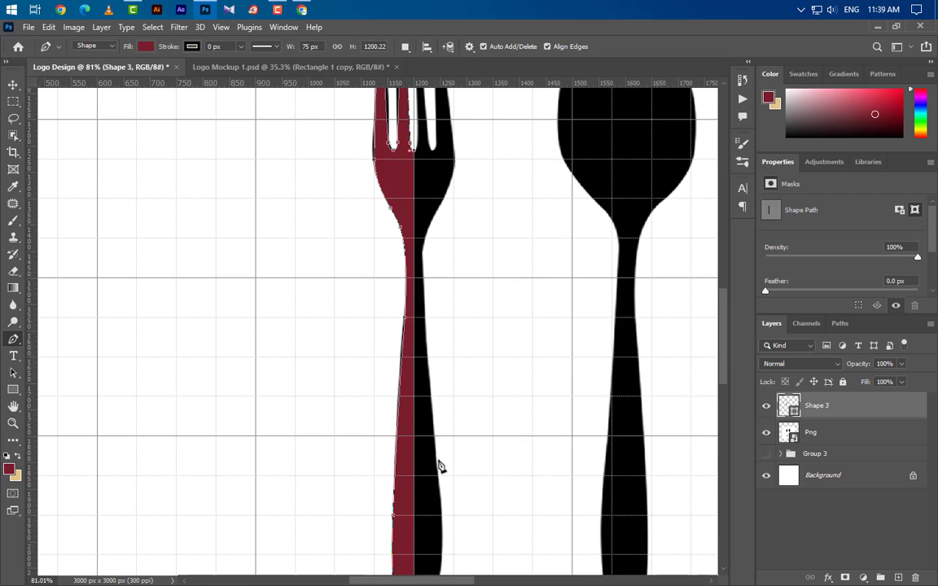
scroll(440, 466, "down", 2)
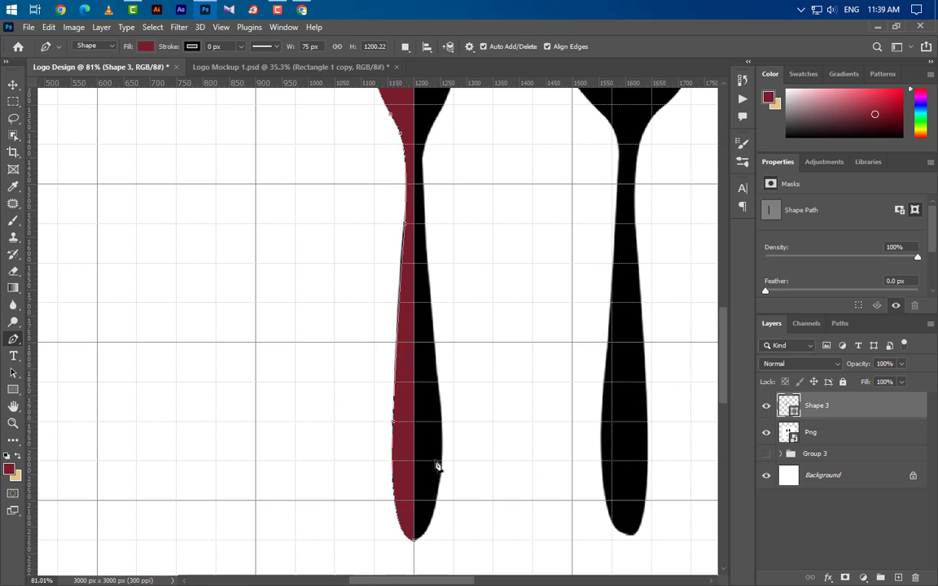
left_click(414, 543)
Duplicate the half-fork shape, flip the copy horizontally and fit it against the original's centreline to complete the fork.
left_click_drag(882, 421, 880, 578)
key("ctrl+t")
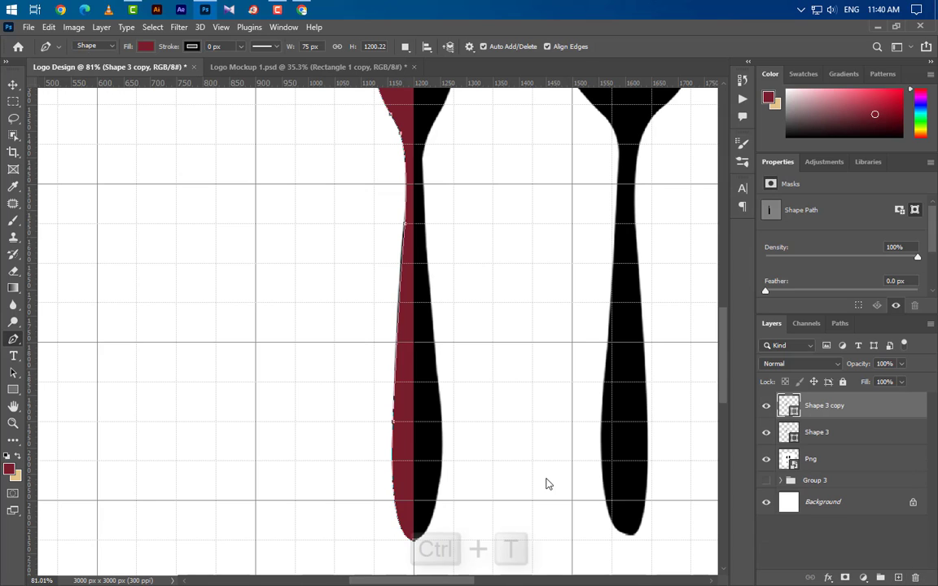
right_click(408, 162)
left_click(440, 418)
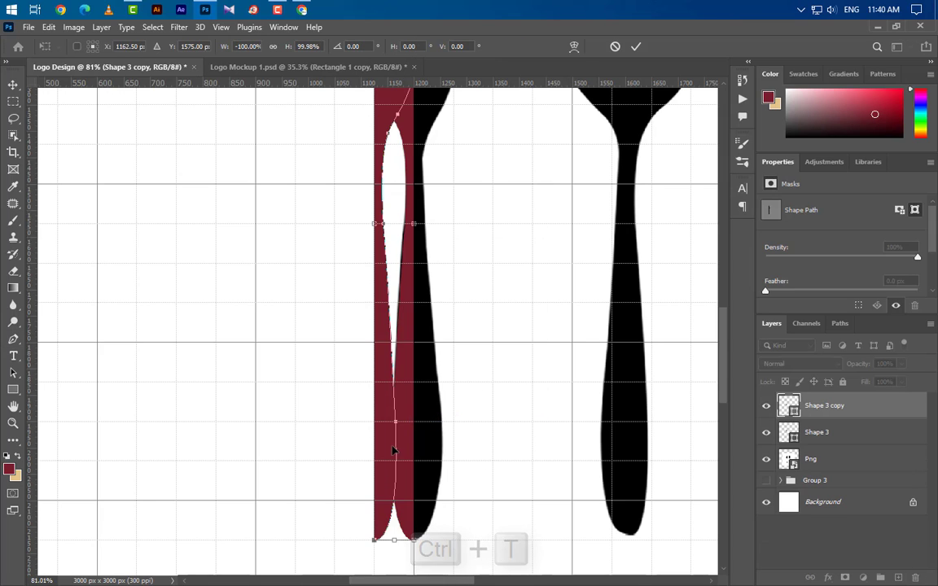
left_click_drag(393, 450, 431, 419)
scroll(433, 550, "up", 10)
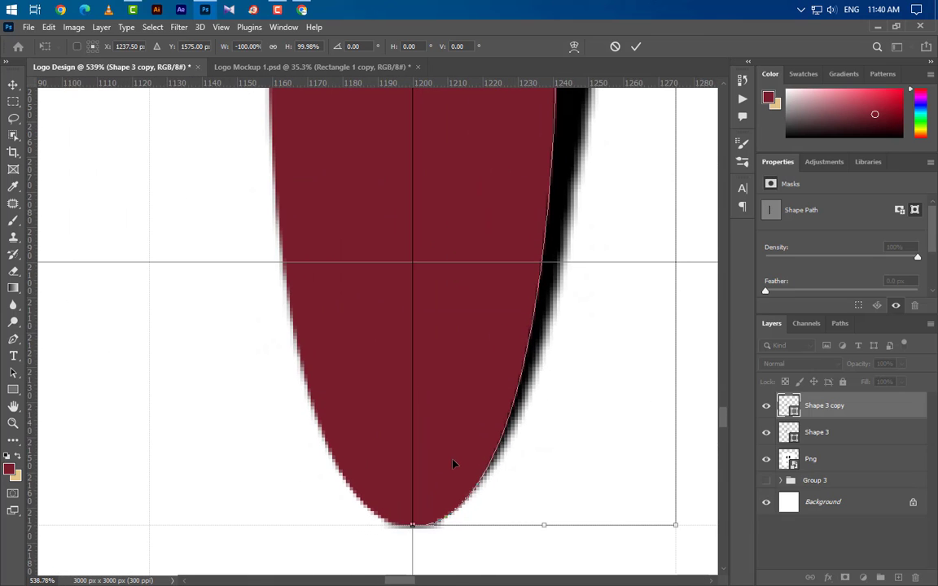
key("Return")
Nudge the fork-and-spoon image layer to X 465 px, Y 645 px, centring the spoon on a vertical gridline.
key("p")
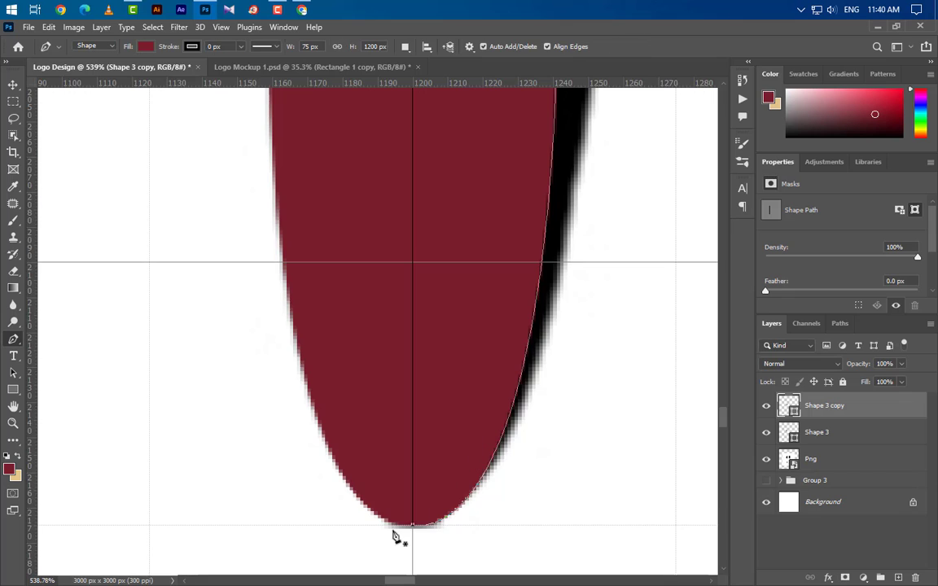
scroll(393, 537, "down", 10)
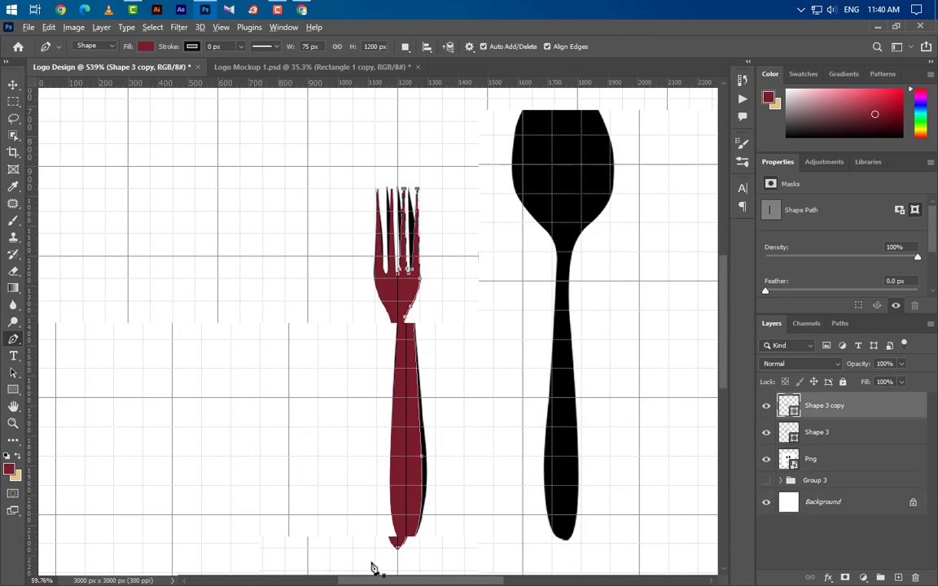
scroll(609, 513, "up", 3)
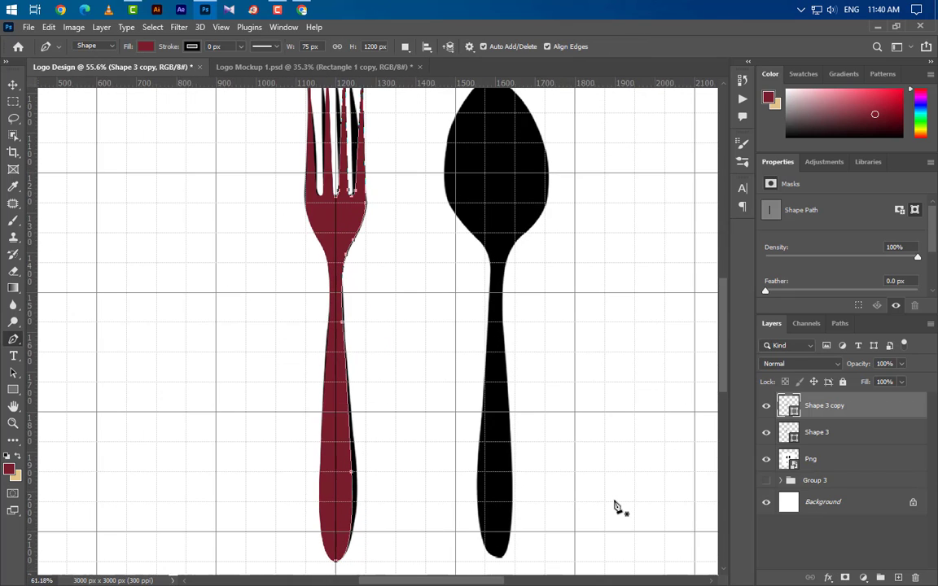
scroll(528, 566, "up", 4)
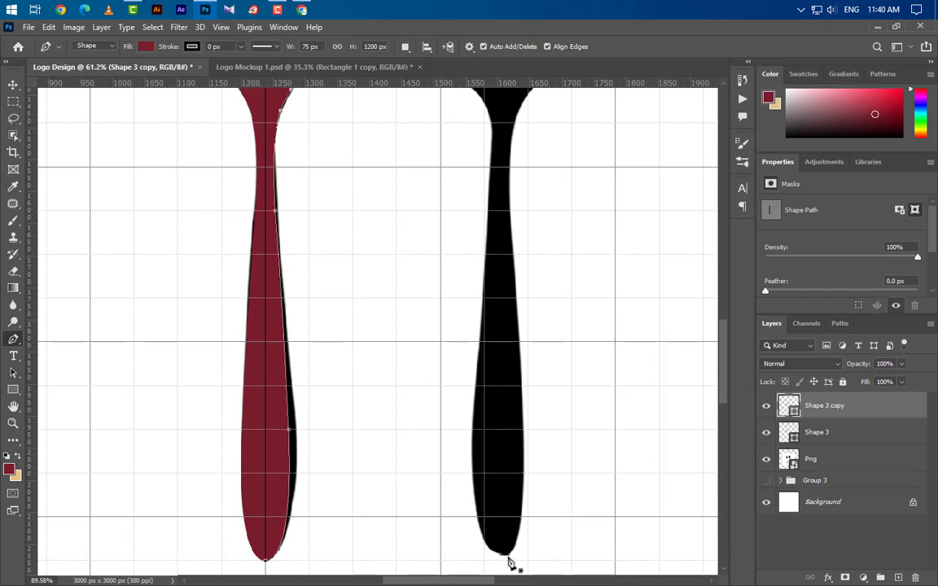
left_click(821, 461)
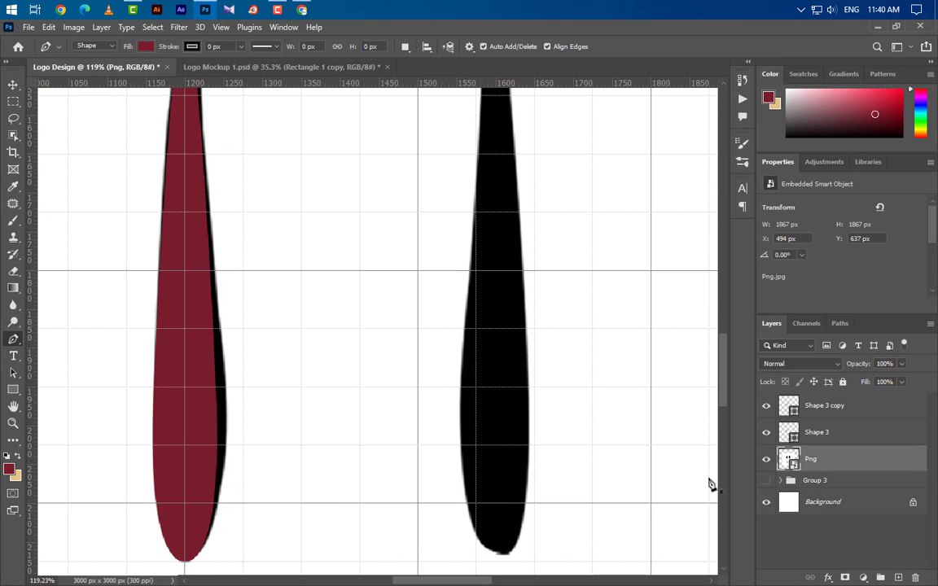
key("v")
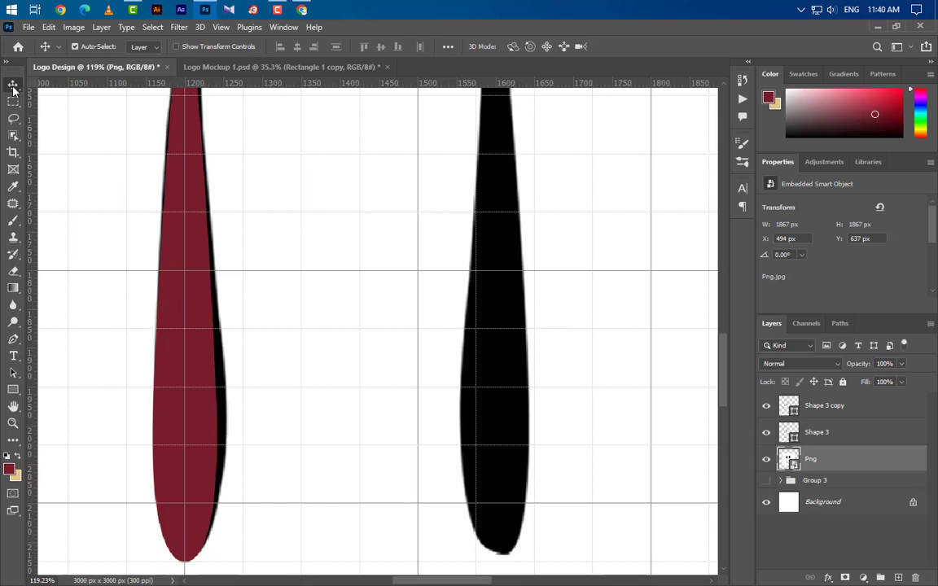
key("Left")
key("Left")
key("Left")
key("Left")
key("Left")
key("Left")
key("Left")
key("Left")
key("Left")
key("Left")
key("Left")
key("Left")
key("Left")
key("Left")
key("Left")
key("Left")
key("Left")
key("Left")
key("Left")
key("Left")
key("Left")
key("Left")
key("Left")
key("Left")
key("Left")
key("Left")
key("Left")
key("Left")
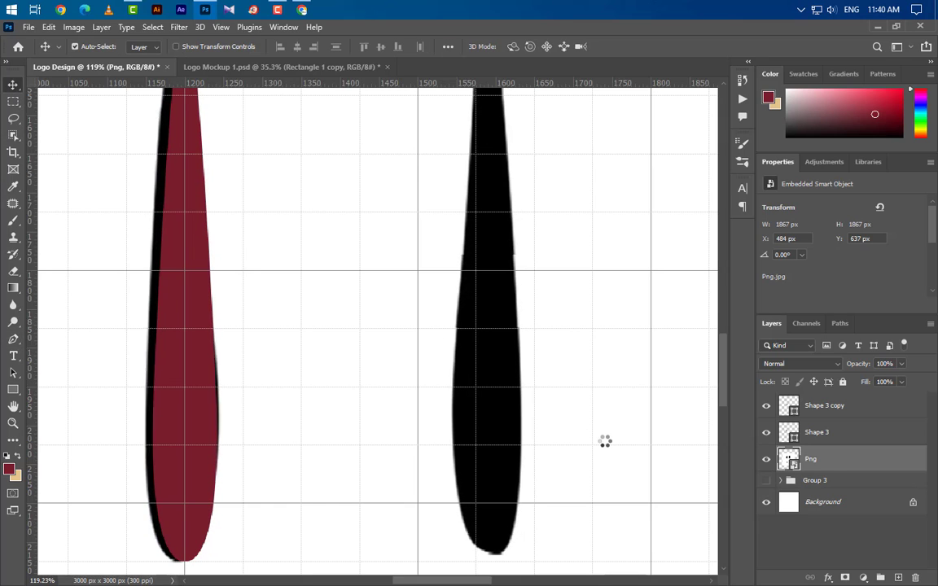
scroll(461, 531, "down", 5)
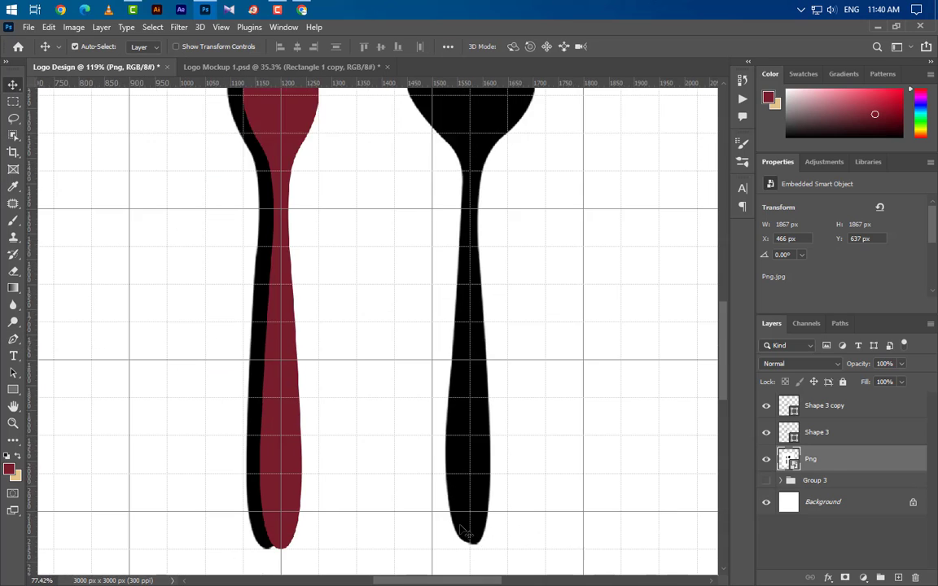
scroll(482, 541, "up", 5)
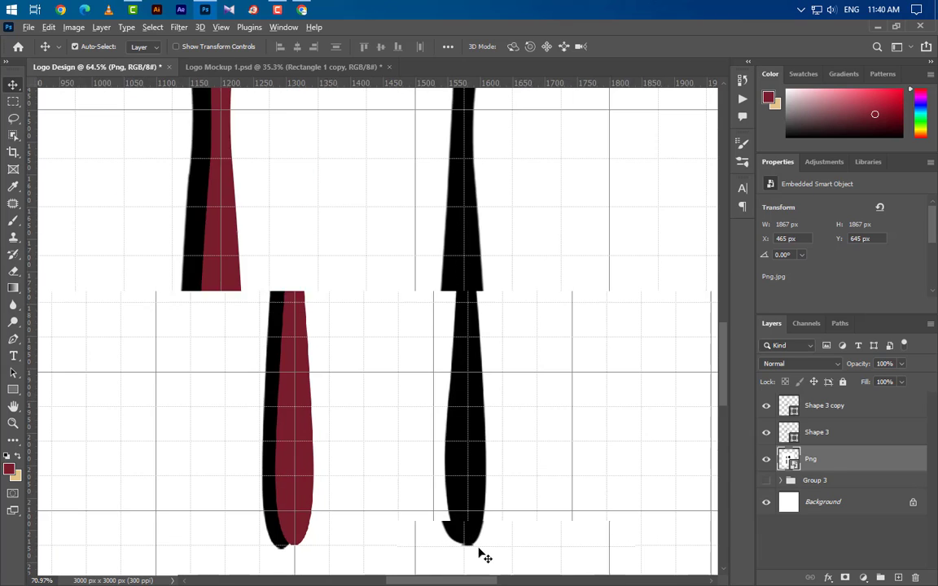
With the Pen tool in Shape mode, trace the spoon handle's left edge from its bottom end up to the neck.
left_click(13, 340)
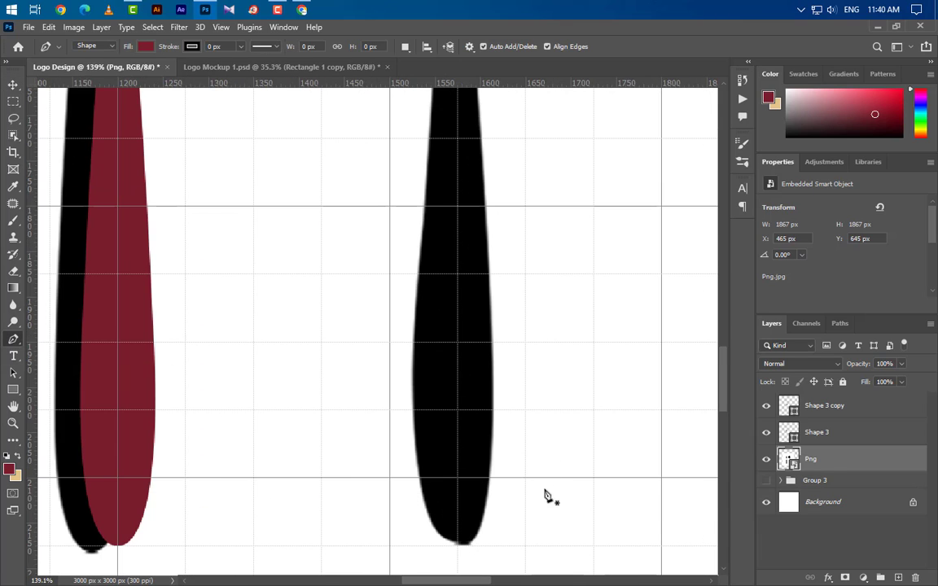
left_click(458, 552)
scroll(476, 558, "down", 3)
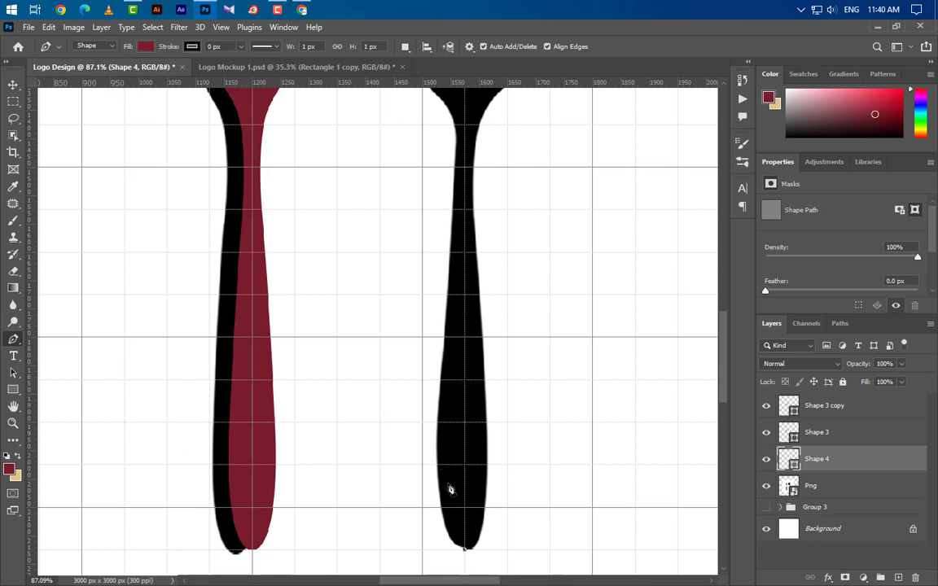
left_click_drag(446, 425, 451, 276)
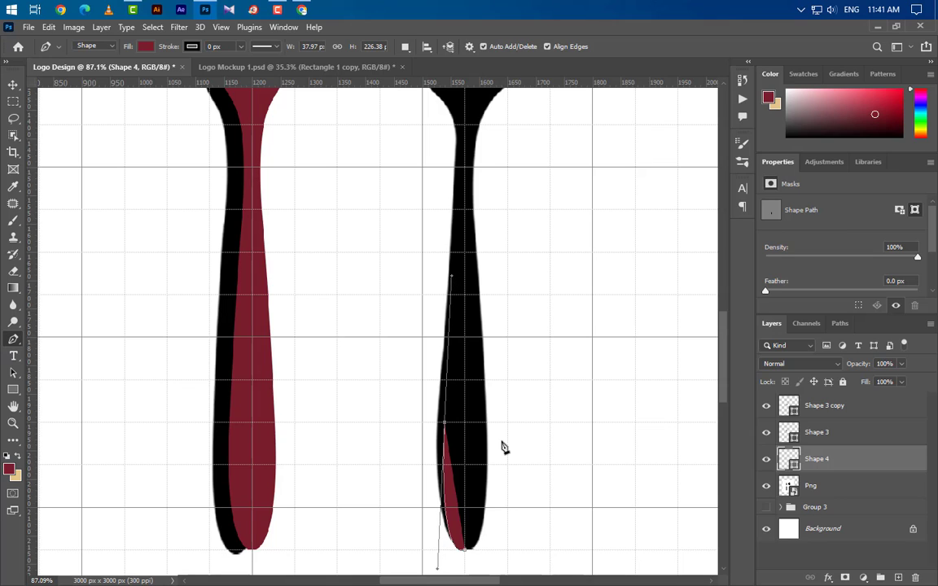
left_click(458, 154)
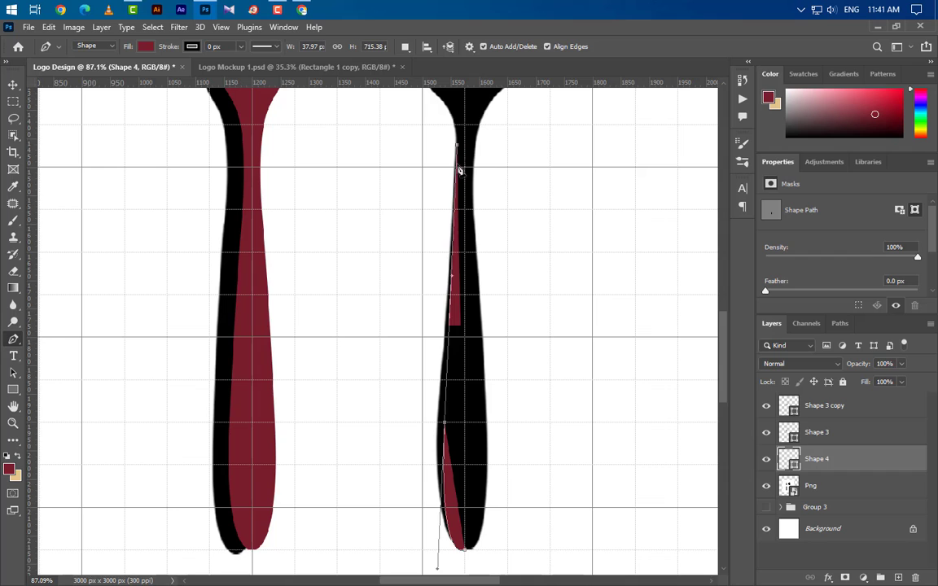
Curve the spoon outline out from the neck and around the bowl's left side to its top centre.
scroll(492, 324, "up", 4)
scroll(516, 393, "up", 4)
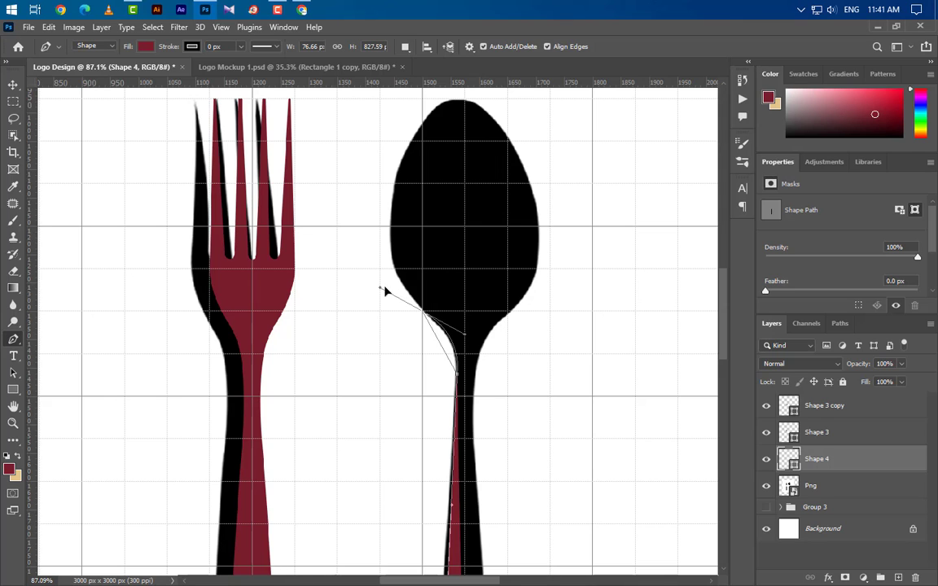
left_click_drag(385, 289, 380, 288)
scroll(447, 242, "up", 3)
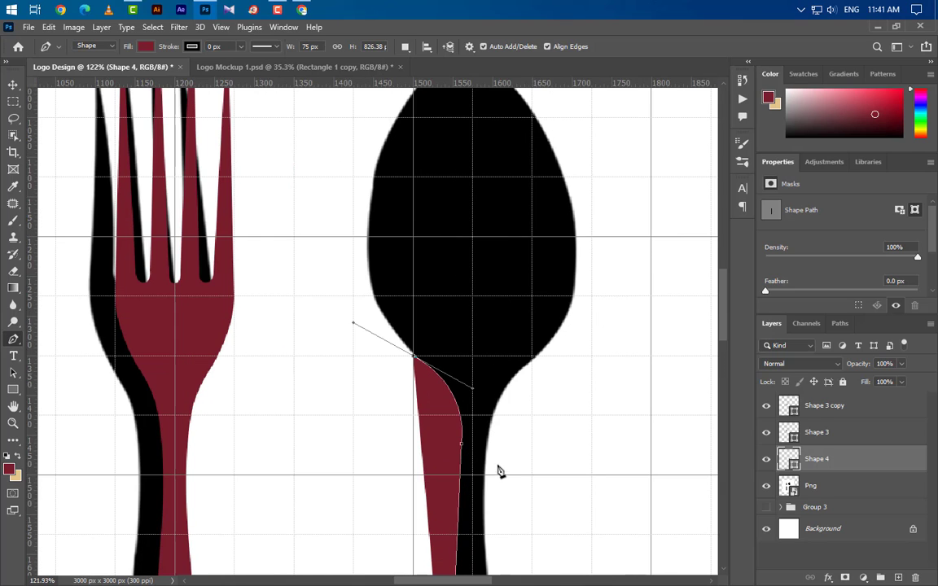
scroll(500, 471, "up", 3)
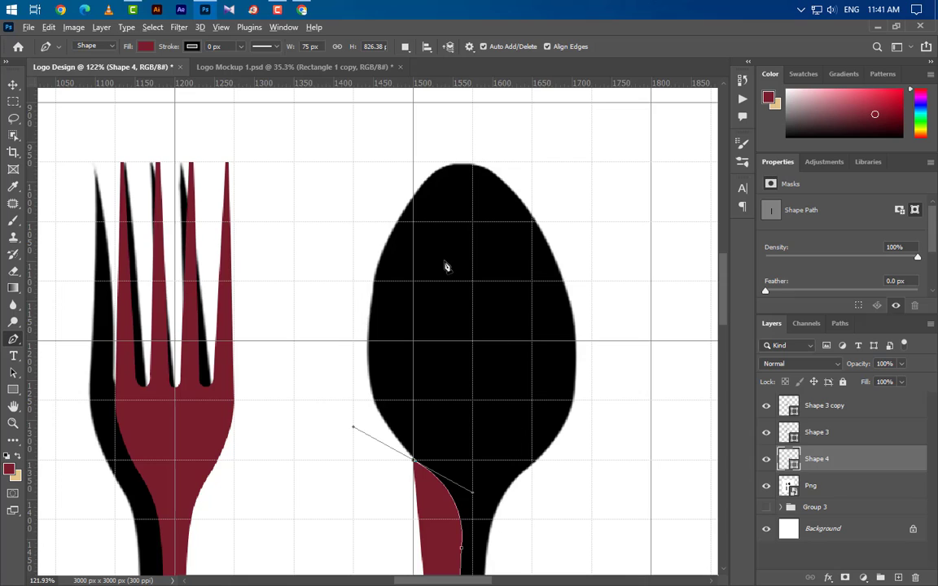
scroll(446, 212, "up", 2)
mouse_move(440, 147)
left_mouse_down()
mouse_move(575, 112)
mouse_move(556, 114)
left_mouse_up()
scroll(426, 158, "down", 1)
scroll(425, 155, "down", 2)
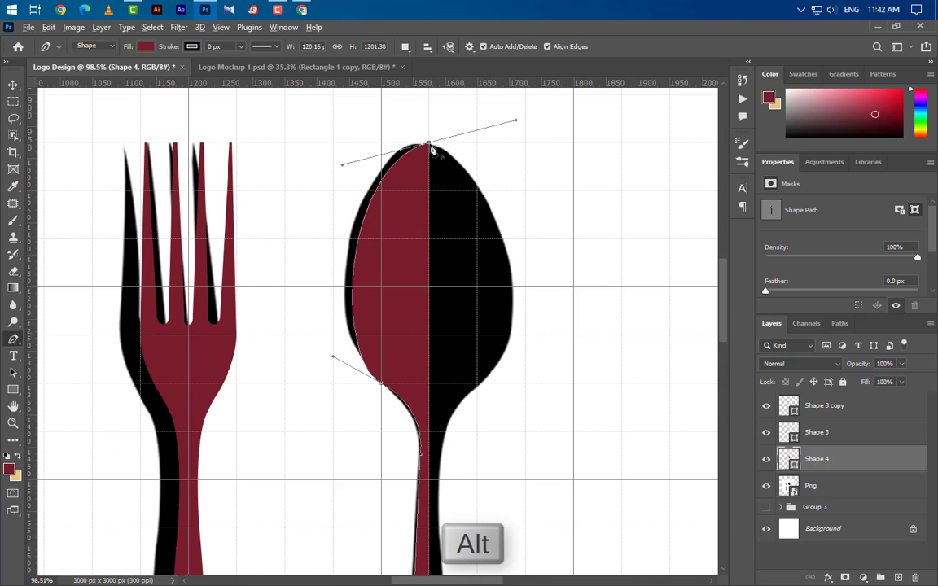
Turn the bowl's top point into a corner and close the half-spoon outline at the handle's bottom end.
left_click(429, 144, "alt")
scroll(482, 230, "down", 1)
scroll(479, 260, "down", 5)
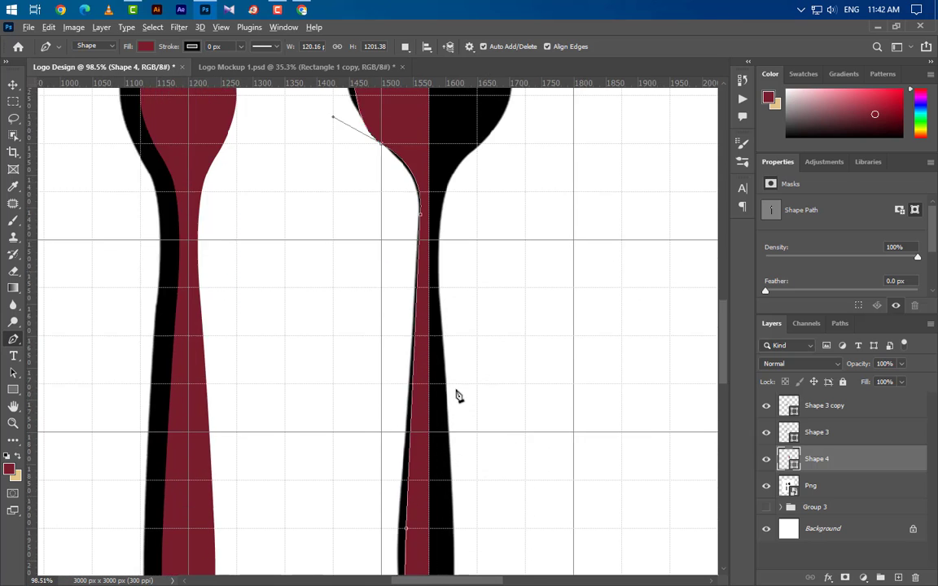
scroll(490, 465, "down", 2)
scroll(470, 504, "down", 2)
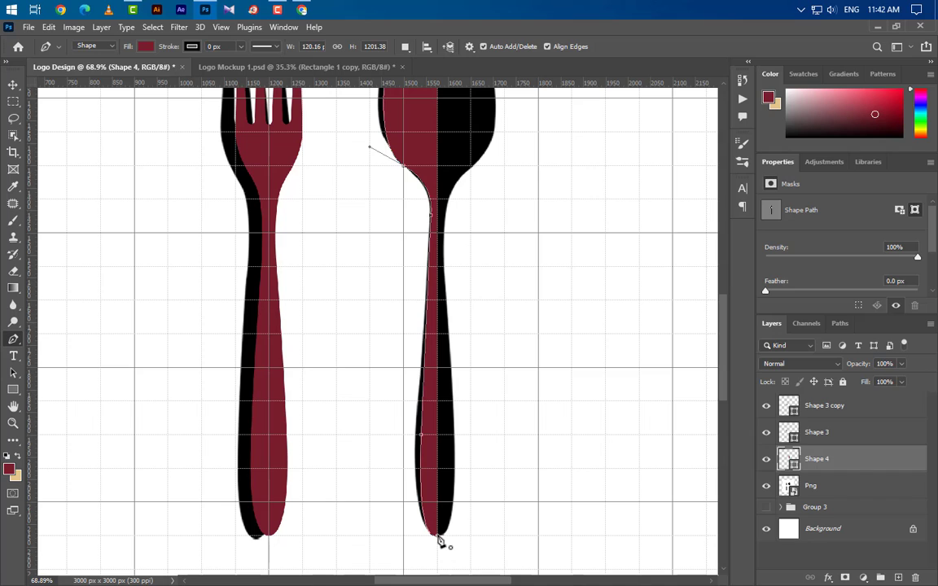
left_click(438, 537)
Duplicate the half-spoon shape, flip the copy horizontally and place it against the original as the spoon's right half.
key("ctrl+j")
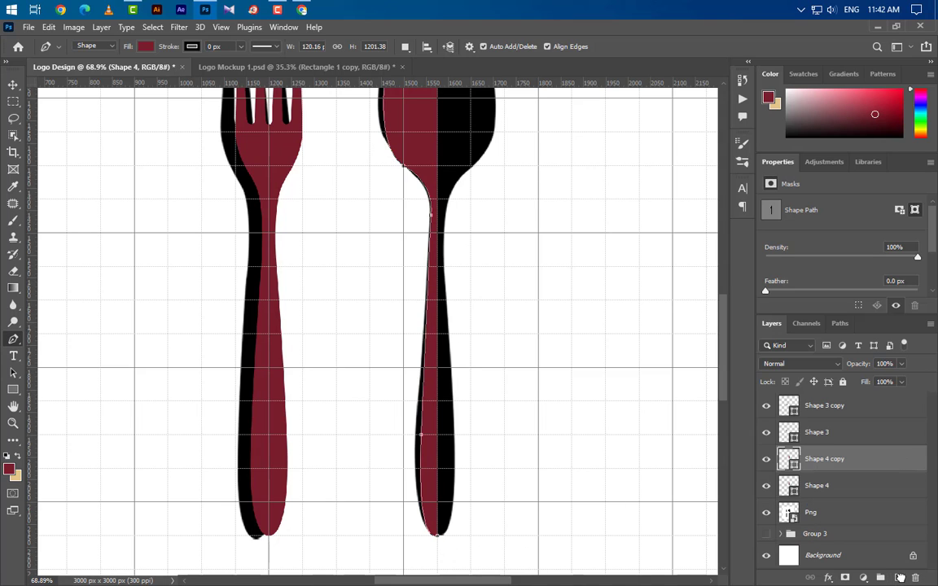
key("ctrl+t")
right_click(396, 394)
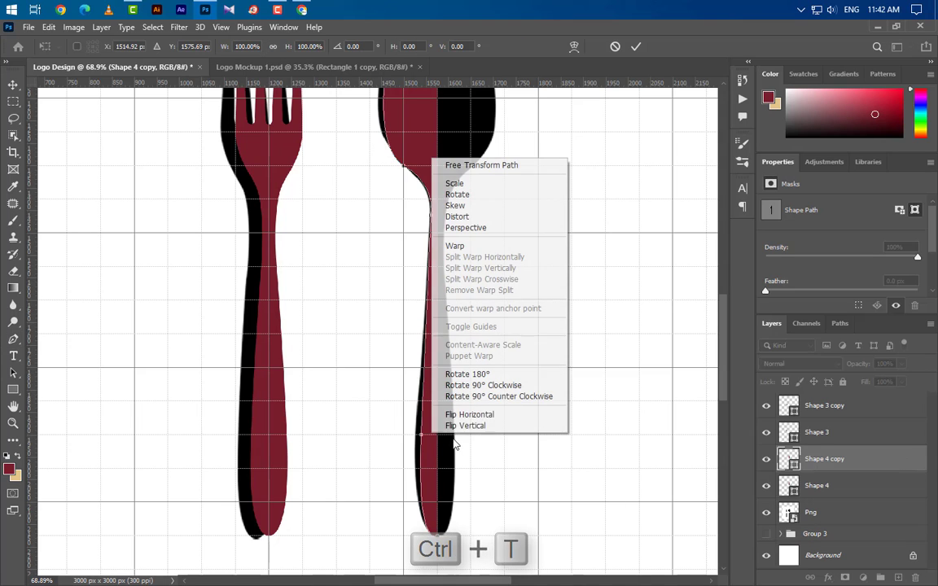
left_click(464, 412)
left_click_drag(399, 507, 447, 498)
Nudge the mirrored spoon half to X 1633 px, Y 1575.5 px so it meets the original half, and apply the transform.
scroll(437, 545, "up", 8)
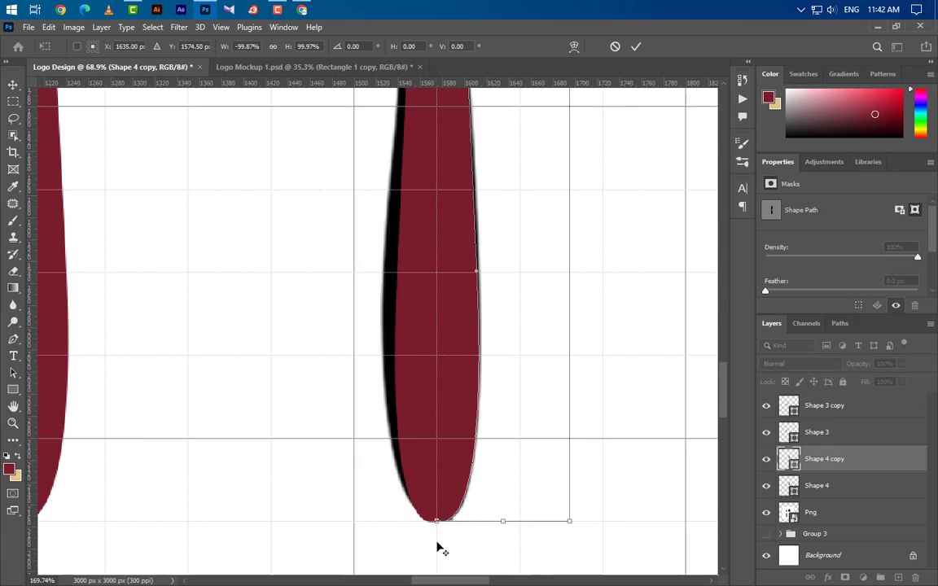
scroll(437, 541, "up", 1)
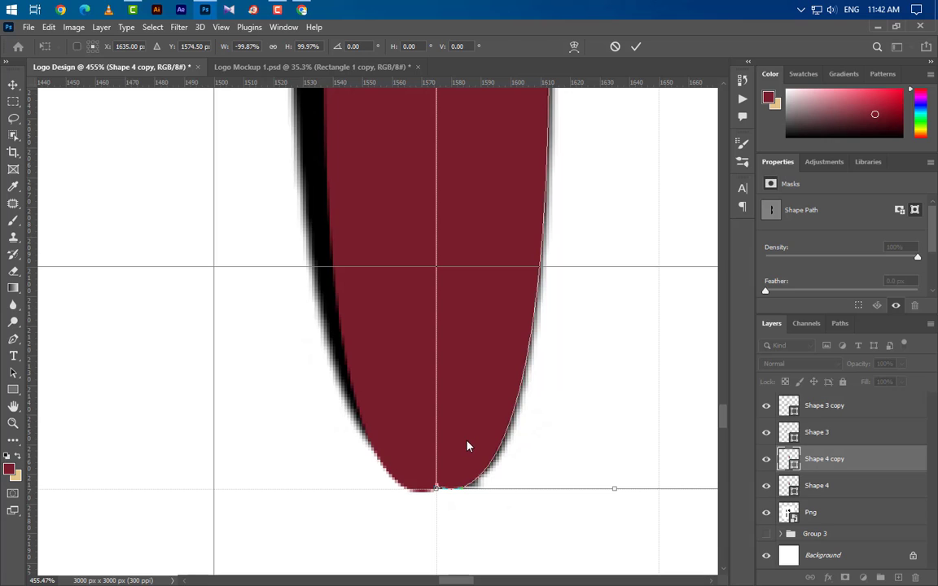
key("Down")
key("Left")
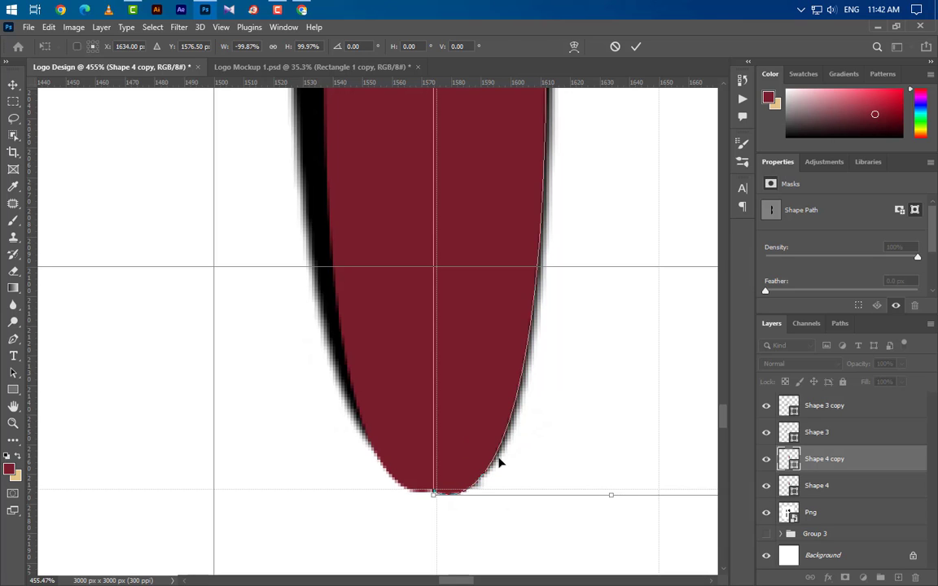
key("Left")
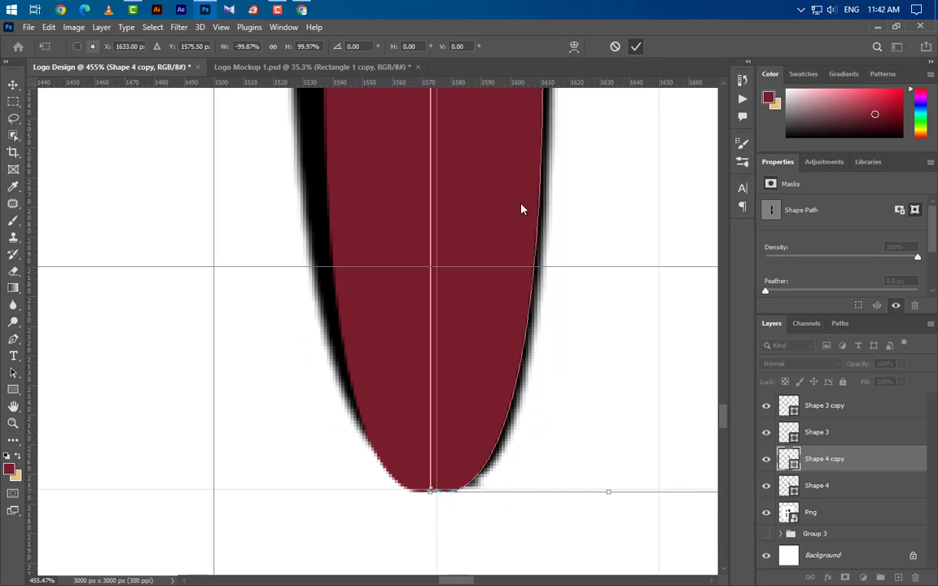
key("Return")
Delete the Png layer holding the fork-and-spoon reference image.
scroll(423, 539, "down", 7)
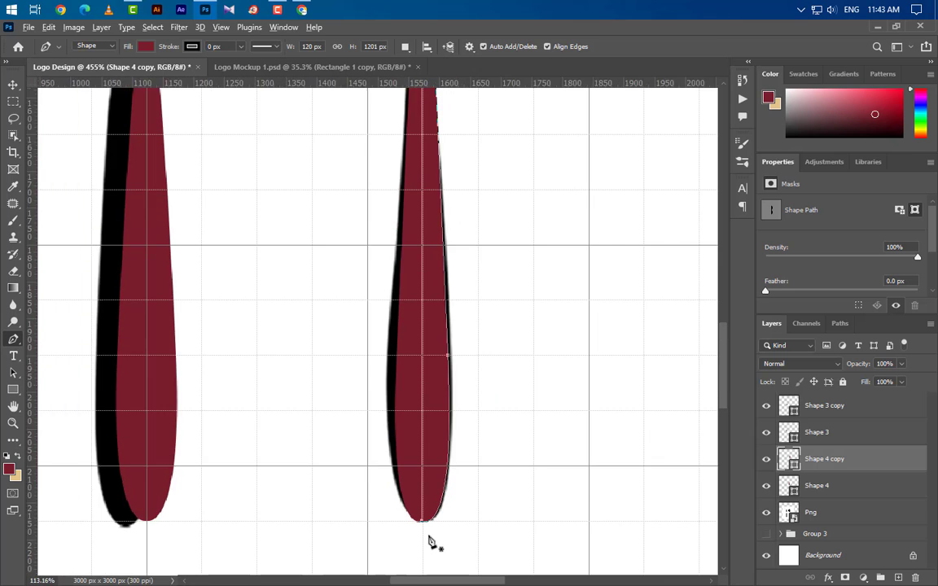
scroll(430, 541, "down", 5)
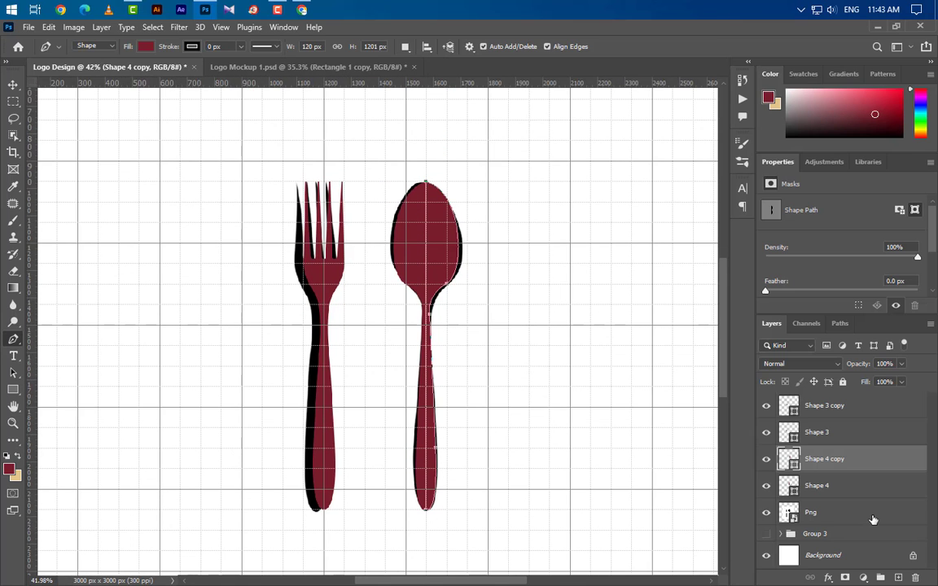
left_click_drag(866, 514, 916, 579)
Convert the two spoon halves into one smart object and the two fork halves into another.
left_click(863, 494)
left_click(868, 460, "shift")
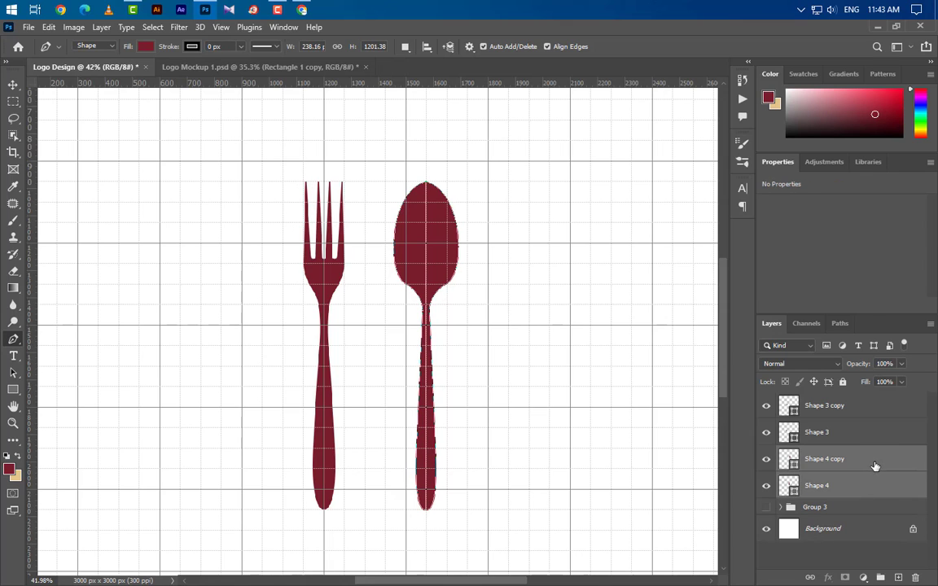
right_click(869, 460)
left_click(779, 216)
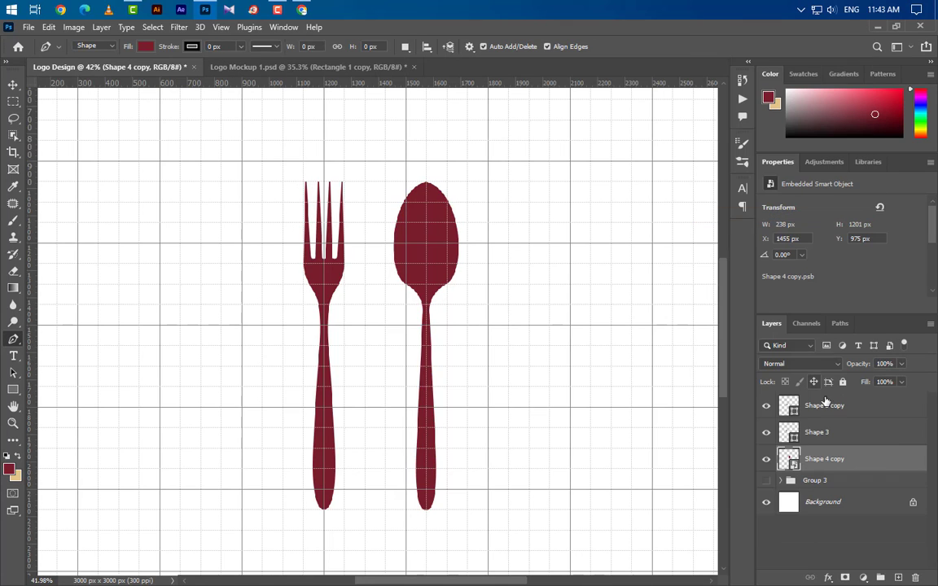
left_click(852, 437)
left_click(863, 408, "shift")
right_click(866, 407)
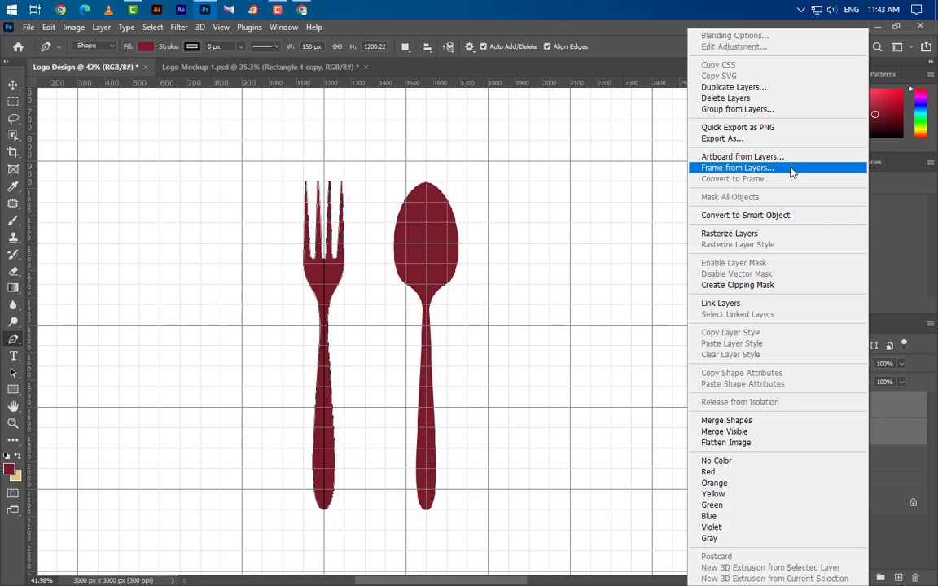
left_click(794, 214)
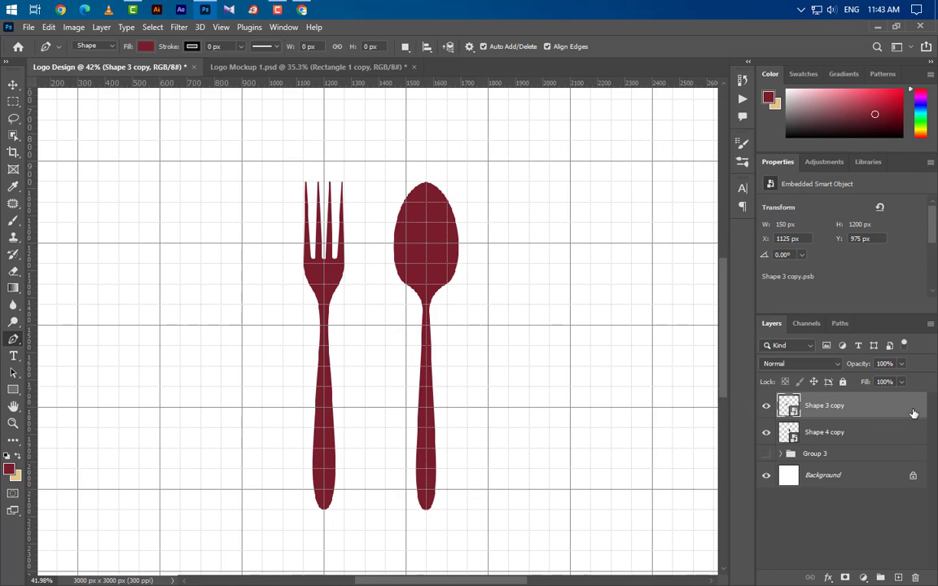
Show the hidden Group 3 with the restaurant logo artwork.
key("v")
scroll(503, 378, "down", 5)
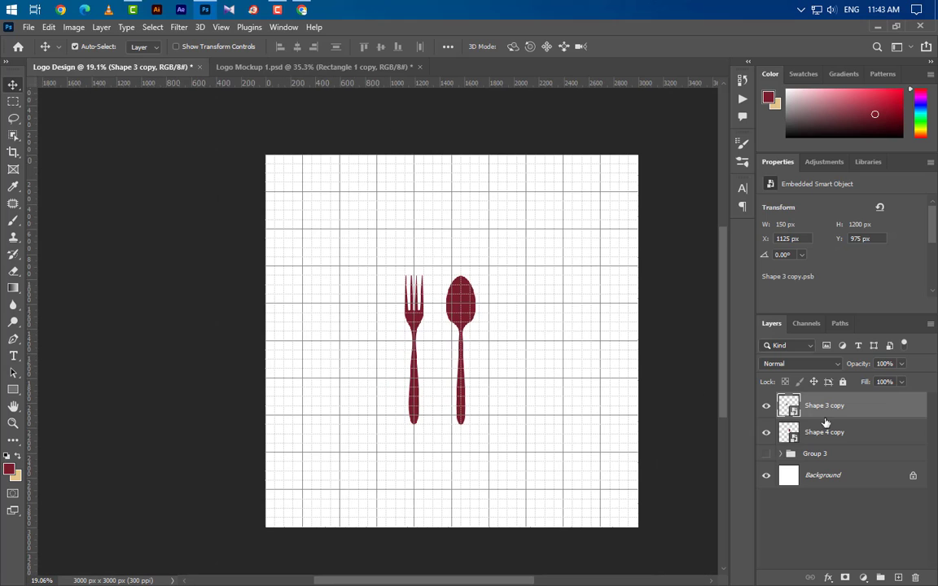
left_click(766, 455)
scroll(565, 410, "up", 2)
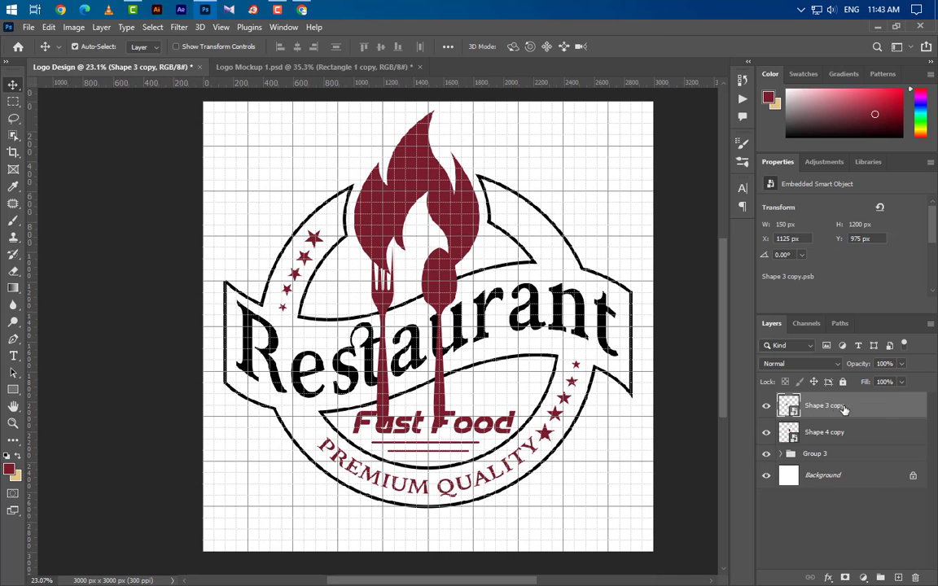
Free-transform the fork and rotate it to 90° so its tines point right.
key("ctrl+t")
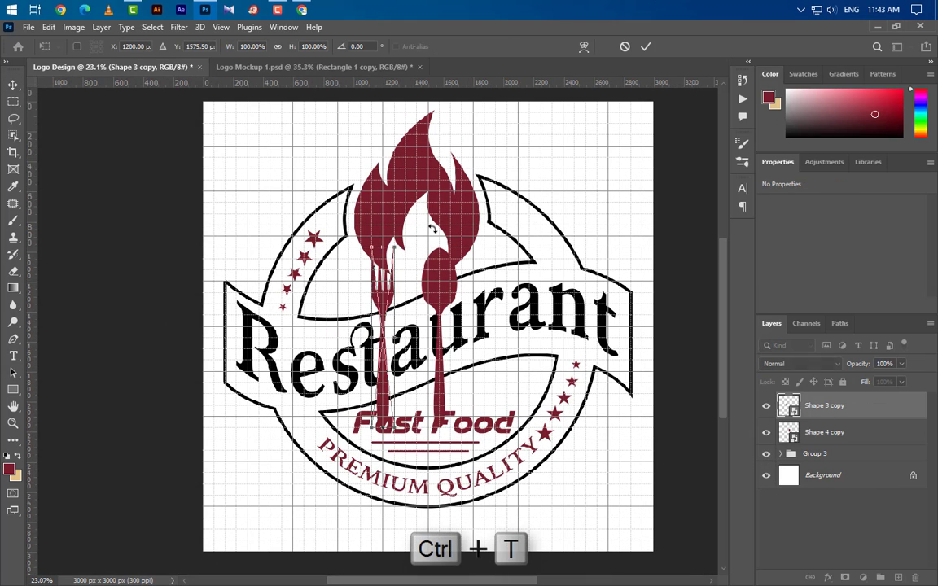
left_click_drag(441, 218, 505, 380)
left_click(343, 48)
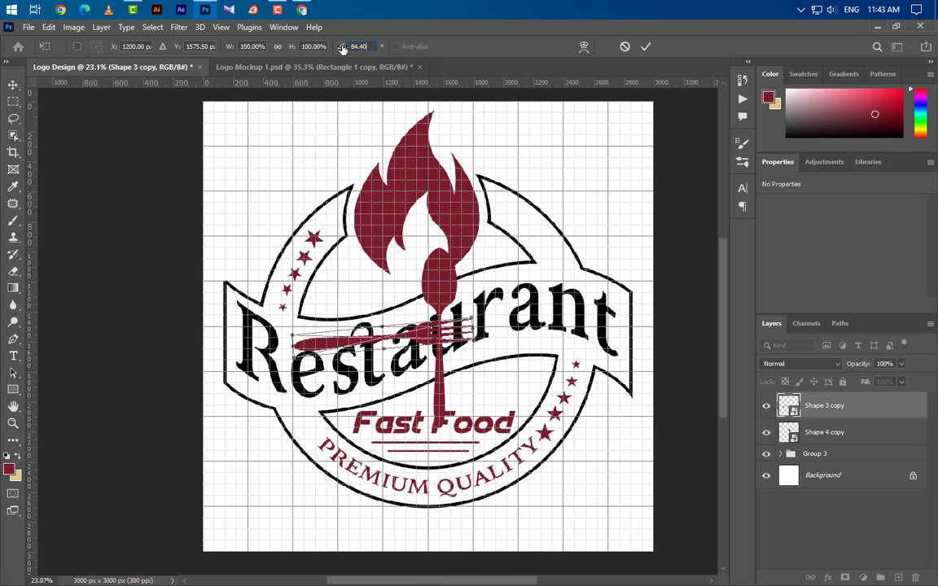
type("90")
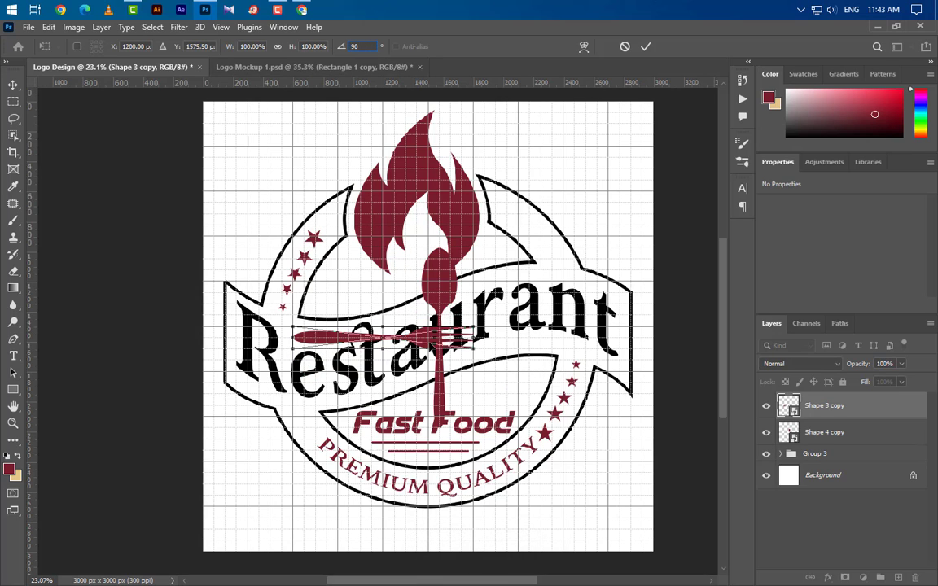
Scale the fork to 50% and place it beneath the flame above the banner, at X 789 px, Y 1200 px.
left_click_drag(430, 340, 424, 285)
left_click_drag(473, 257, 469, 265)
scroll(419, 279, "up", 2)
scroll(416, 281, "up", 2)
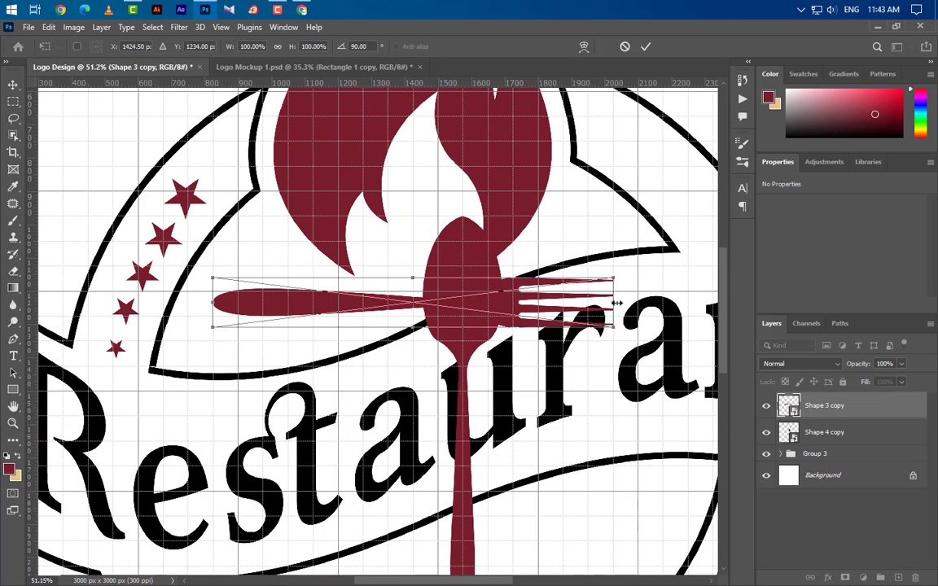
left_click_drag(616, 303, 386, 306)
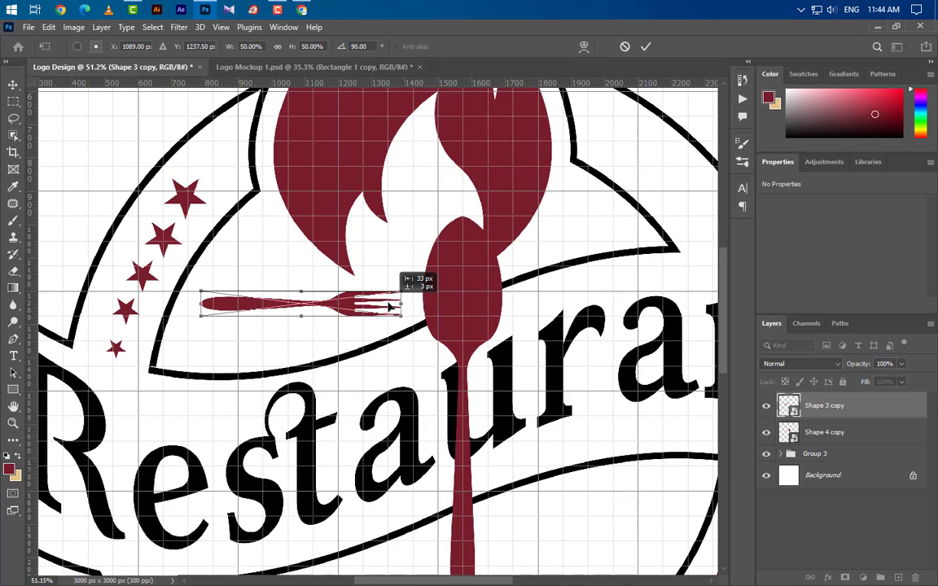
left_click(646, 47)
Free-transform the spoon and rotate it to -90° so its bowl points left.
scroll(354, 271, "down", 3)
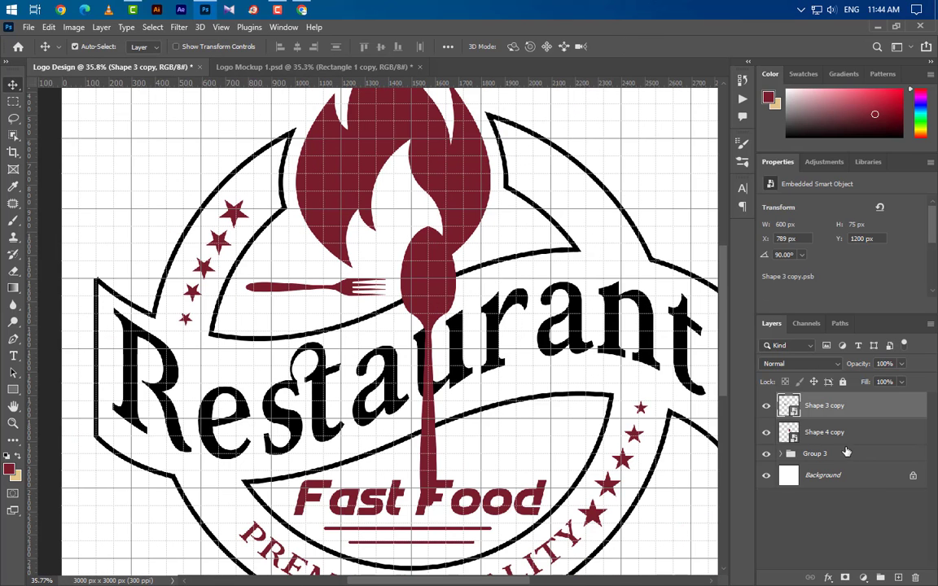
left_click(851, 438)
key("ctrl+t")
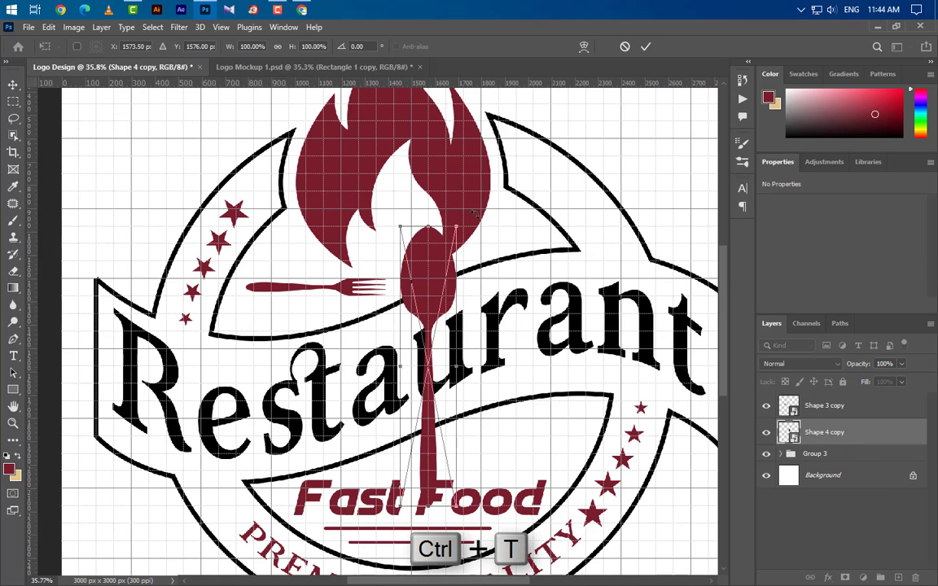
left_click_drag(475, 213, 268, 299)
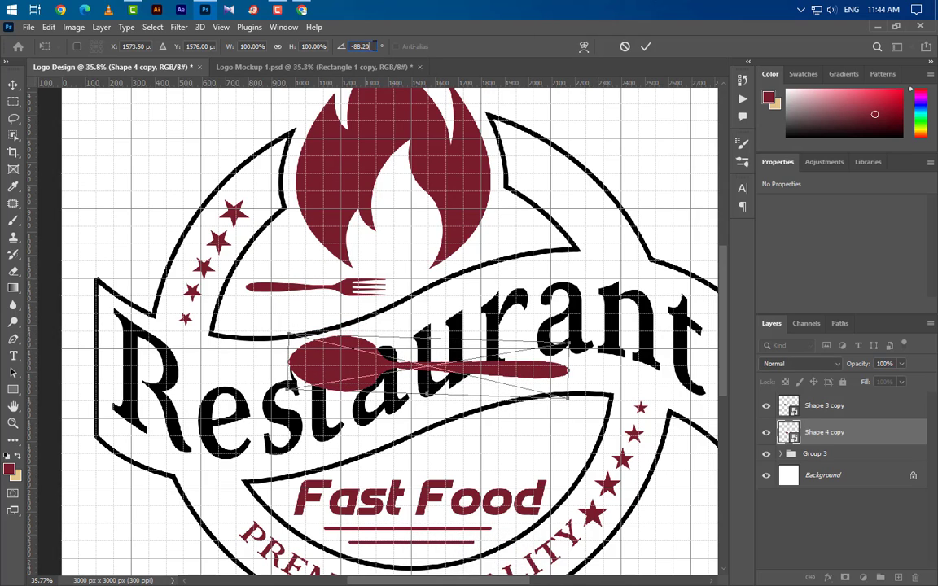
type("-90")
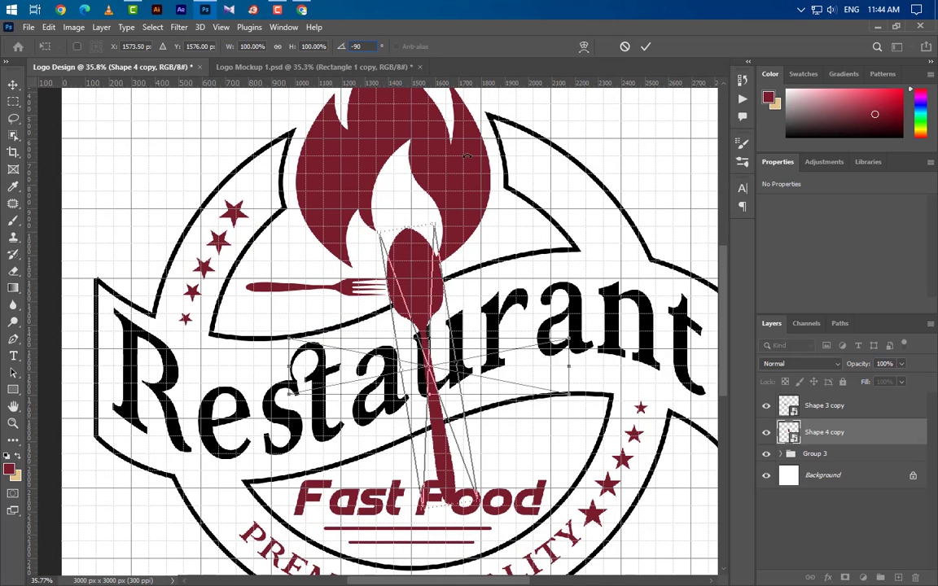
Scale the spoon to 49.92% and place it above the Fast Food text, at X 1543 px, Y 1875 px.
left_click_drag(527, 370, 544, 445)
left_click_drag(309, 444, 440, 445)
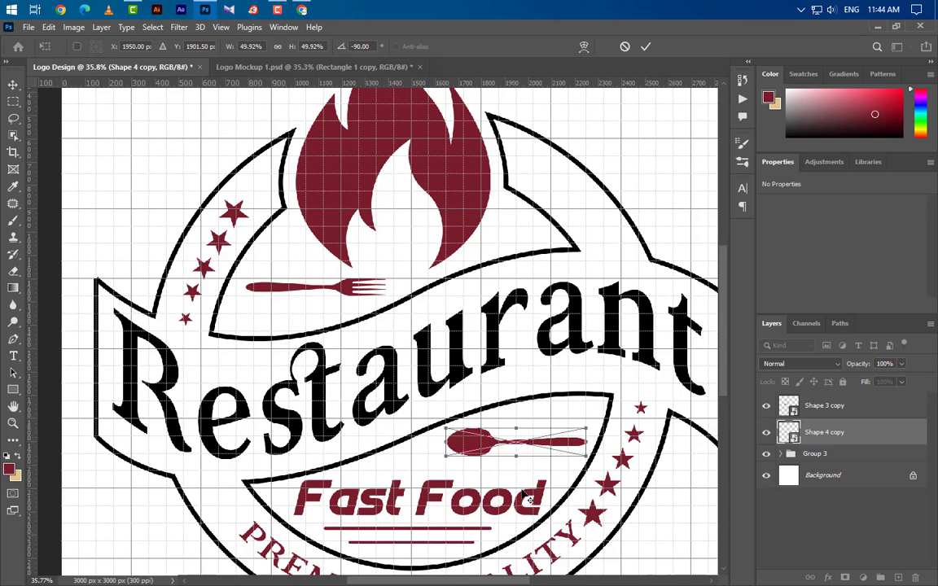
scroll(522, 489, "up", 3)
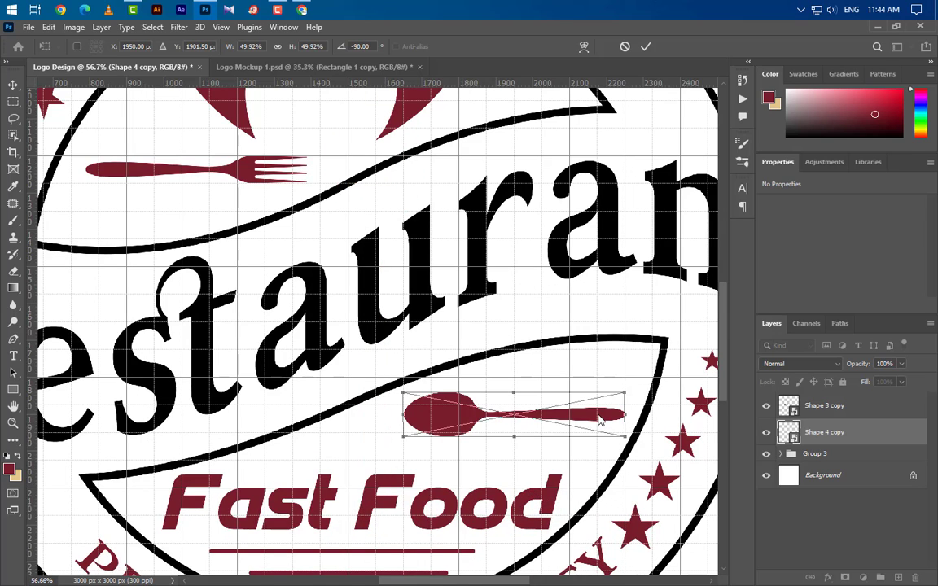
left_click_drag(578, 421, 538, 433)
key("Return")
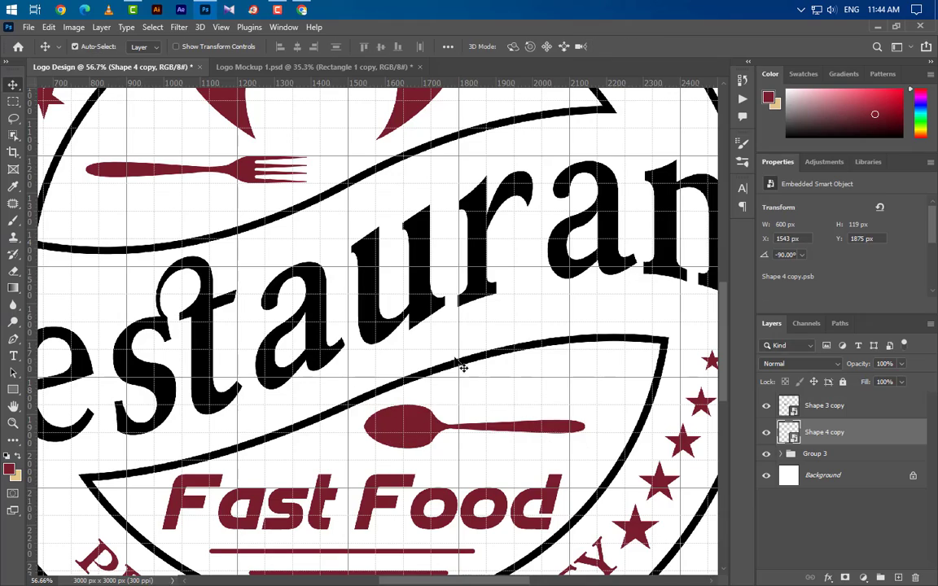
Add a Color Overlay layer style in light grey d9d9d9 to the fork layer.
scroll(391, 310, "down", 6)
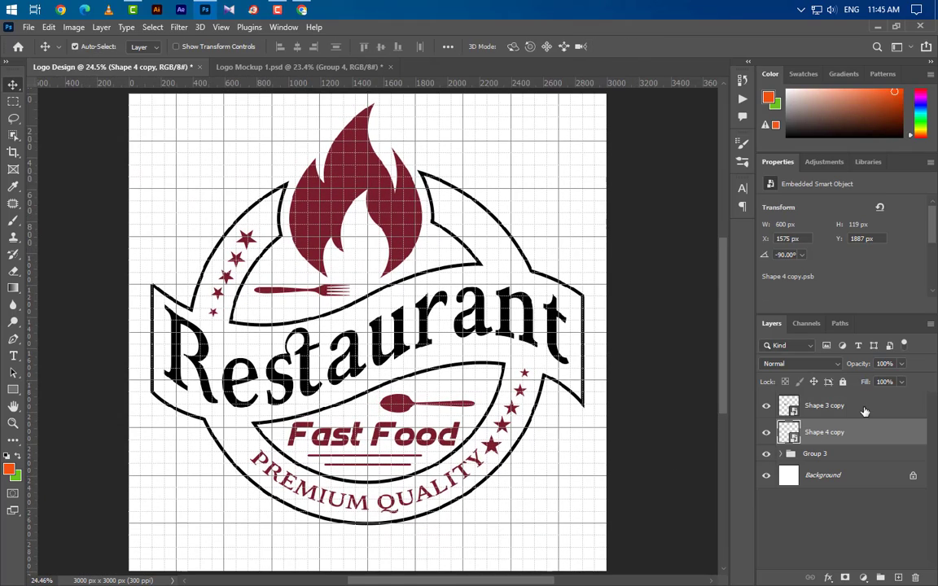
double_click(888, 411)
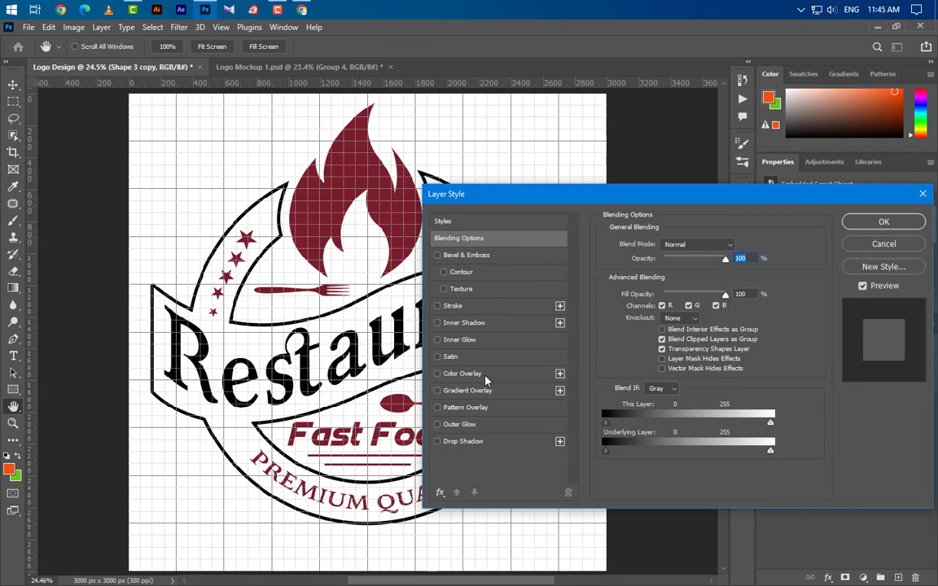
left_click(486, 379)
left_click(736, 249)
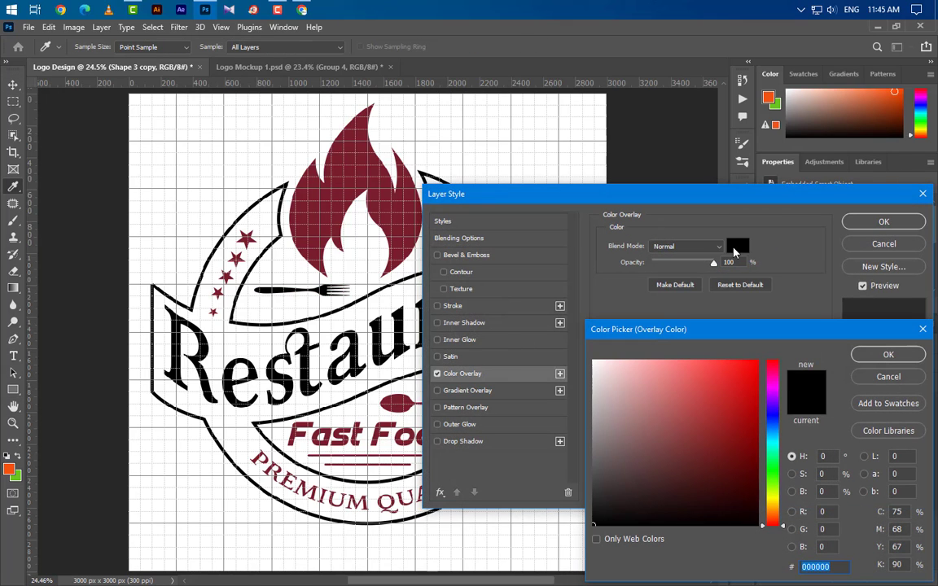
type("d9d9d9")
left_click(894, 358)
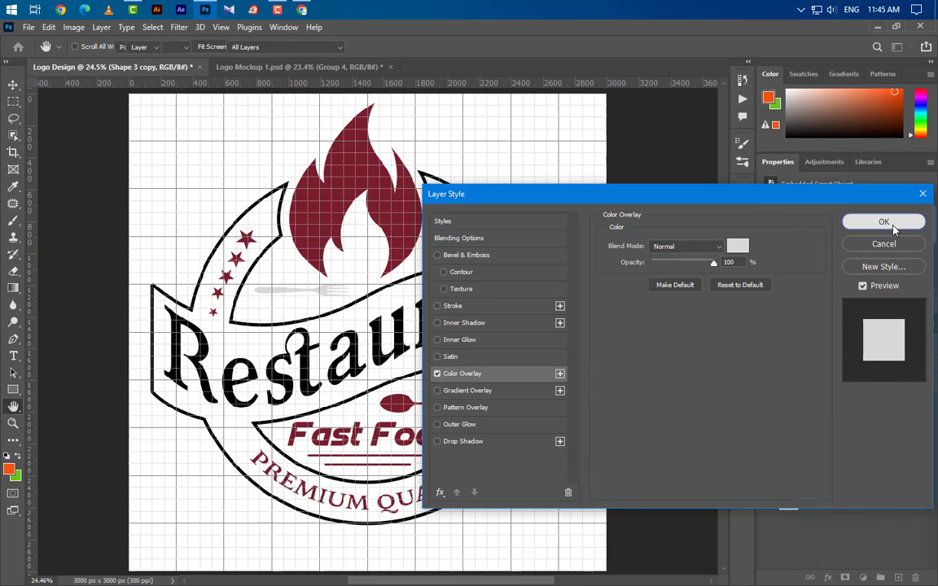
left_click(884, 222)
Apply the same light grey Color Overlay to the spoon layer.
left_click(875, 463)
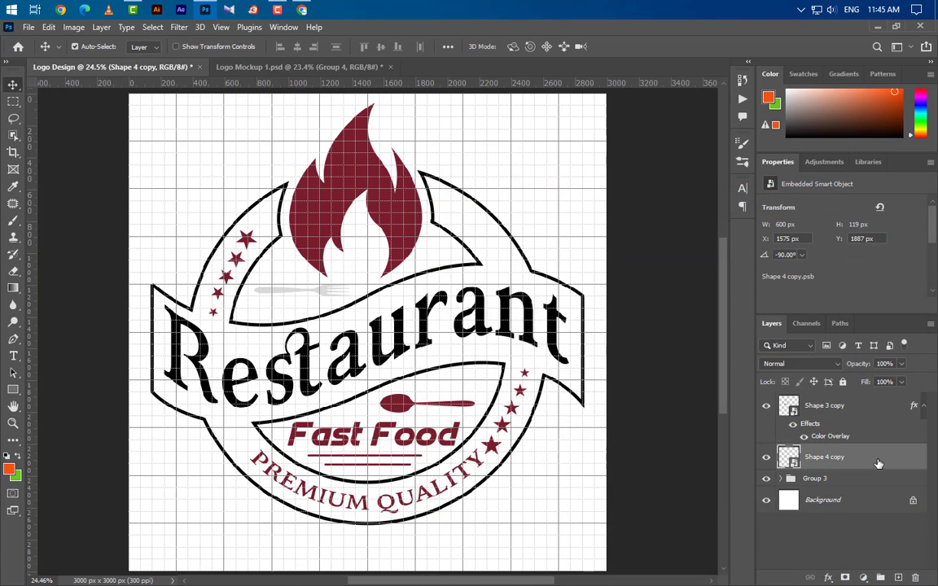
double_click(878, 463)
left_click(492, 374)
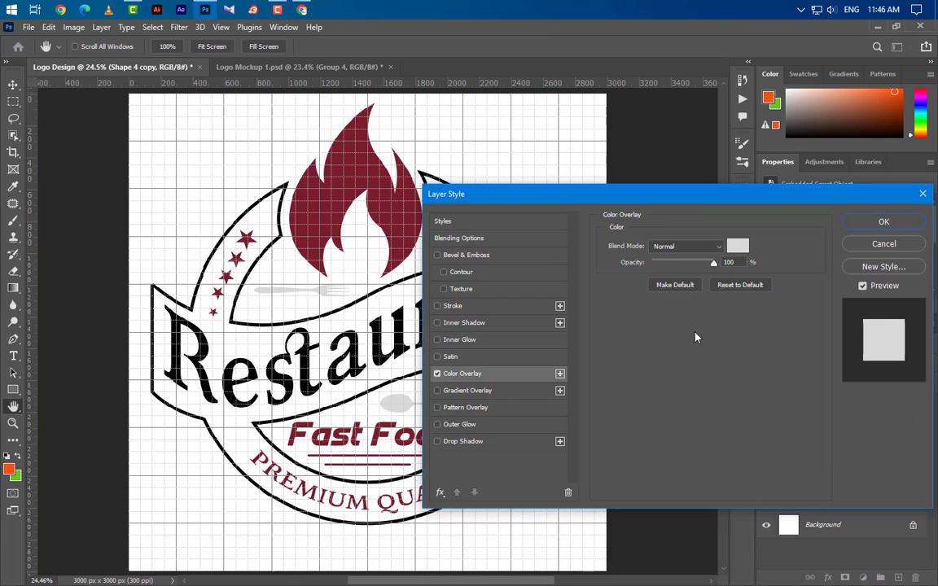
left_click(862, 226)
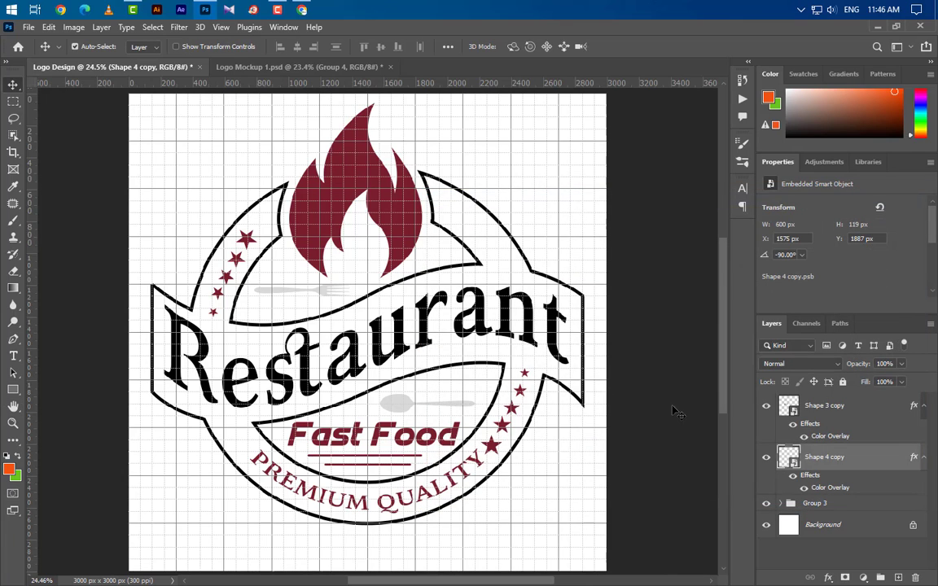
Recolour the flame shape to orange f05211.
left_click(398, 219)
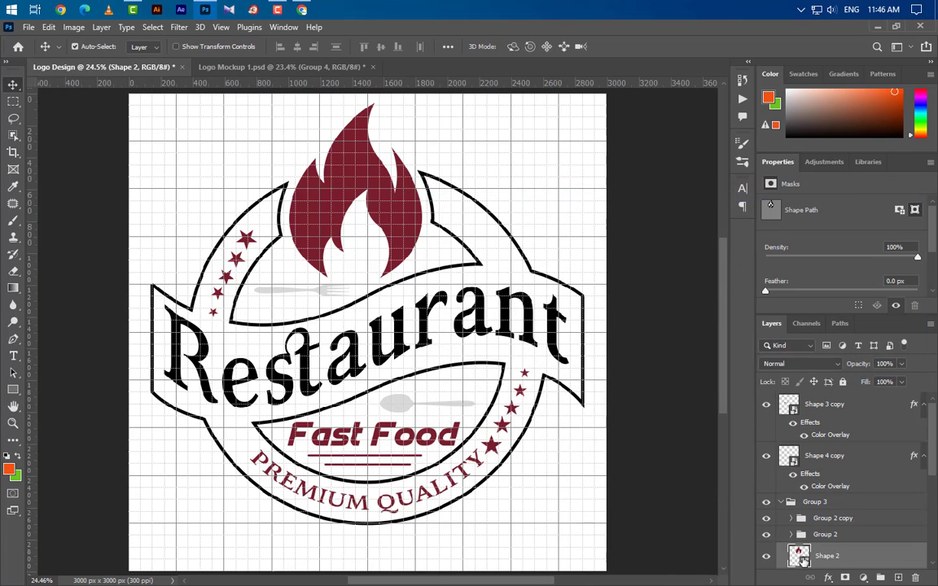
double_click(805, 561)
left_click(9, 470)
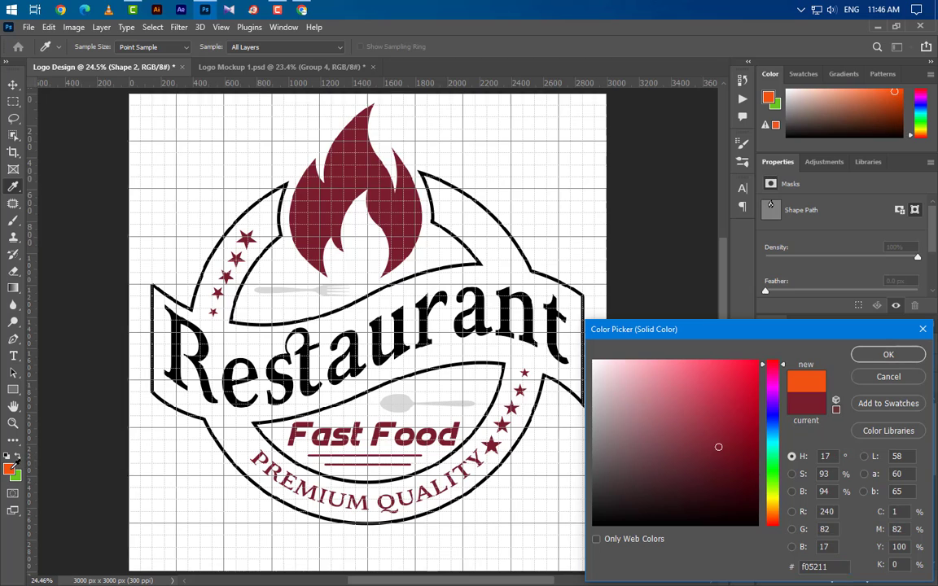
left_click(888, 355)
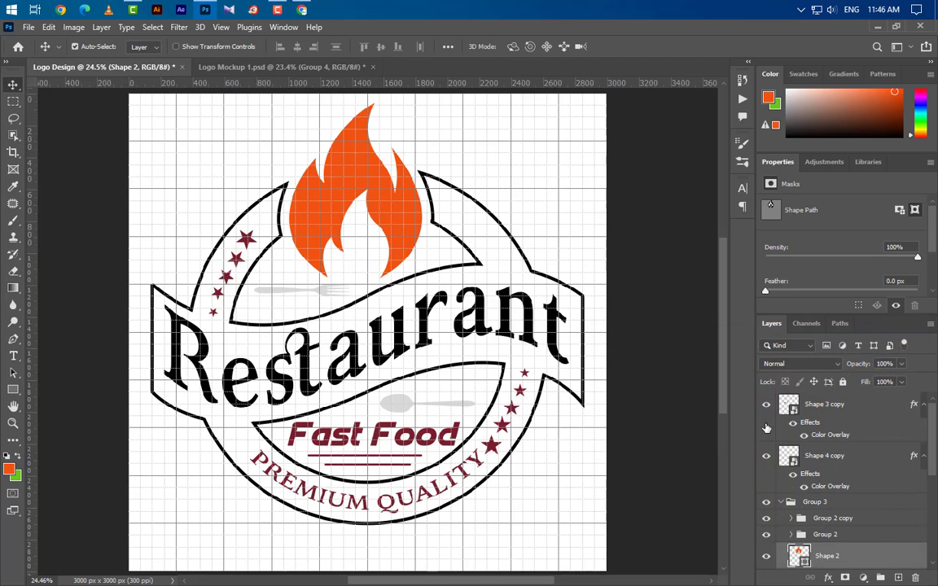
Collect the two star groups, Group 2 and Group 2 copy, into one new group.
left_click(495, 454)
scroll(827, 477, "up", 3)
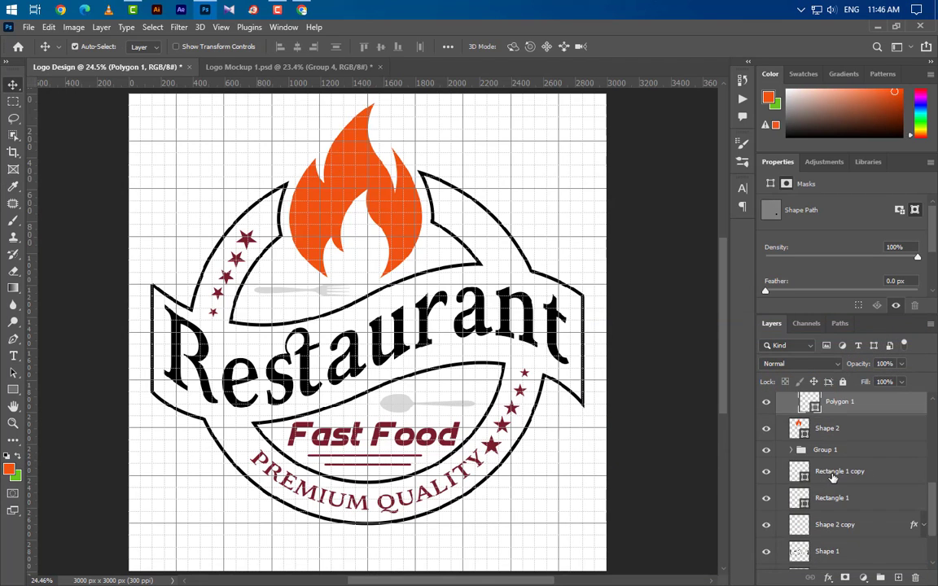
left_click(792, 480)
left_click(879, 479)
left_click(879, 462, "shift")
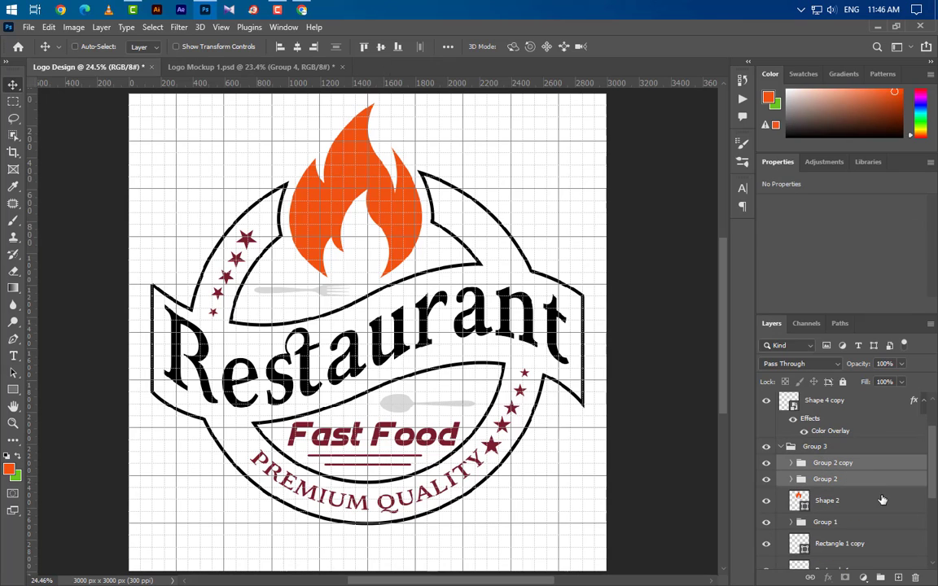
left_click(880, 578)
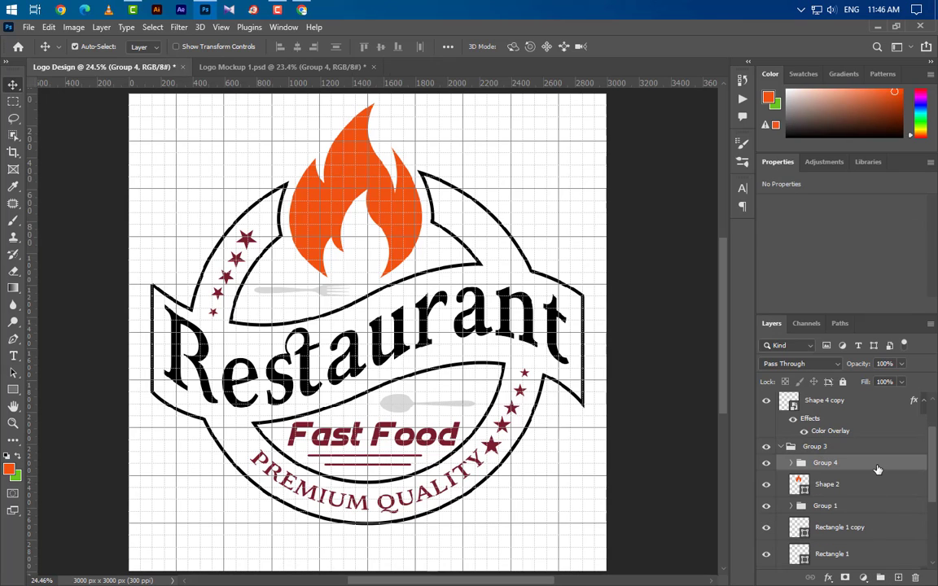
Add a Color Overlay layer style to the combined stars group, using the flame's orange f05211.
double_click(878, 470)
left_click(495, 375)
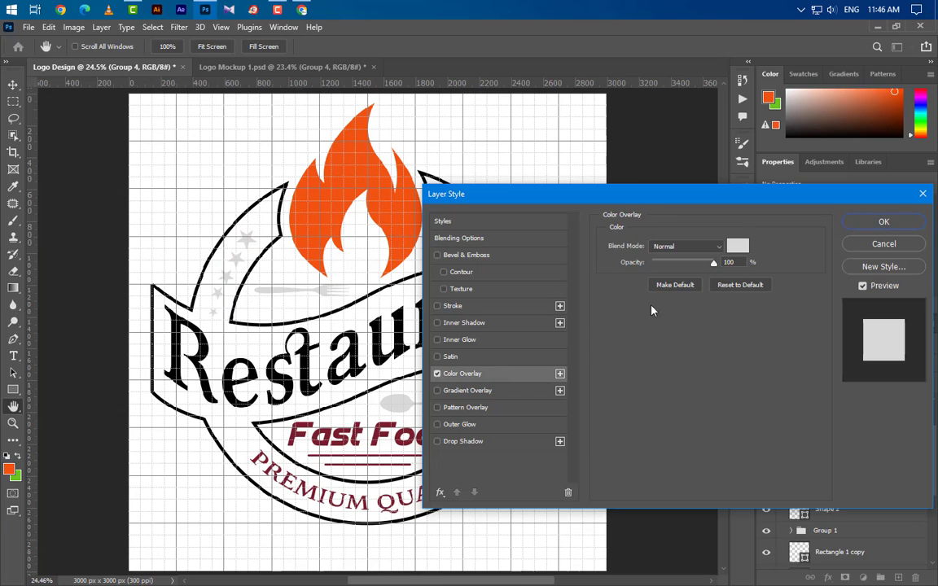
left_click(738, 245)
left_click(407, 211)
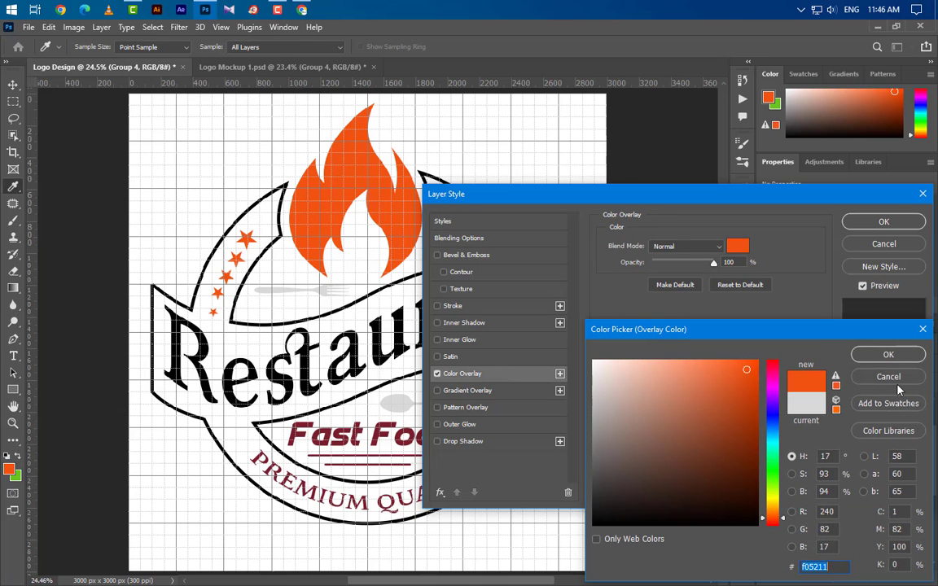
left_click(888, 355)
left_click(882, 221)
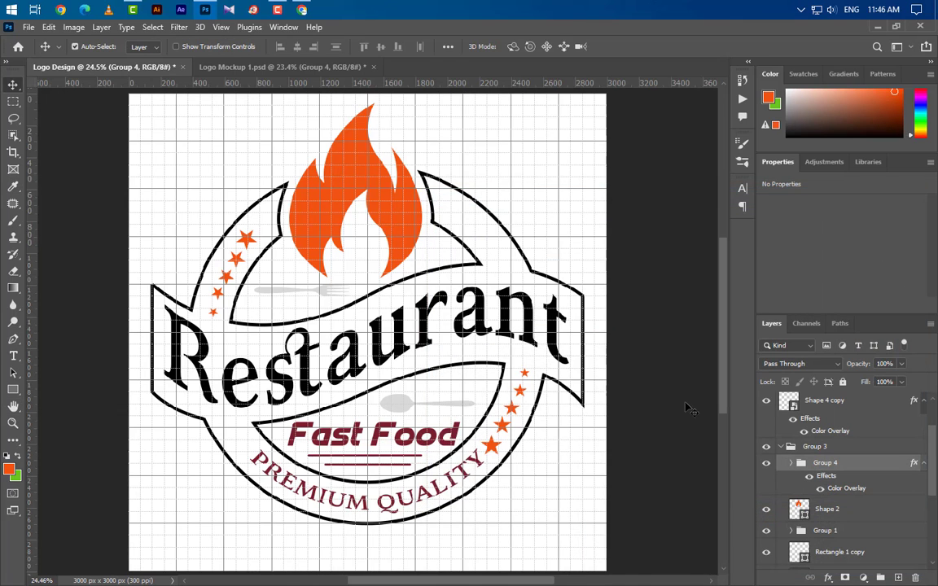
Recolour the word Fast in the Fast Food text to the flame's orange f05211.
left_click(12, 358)
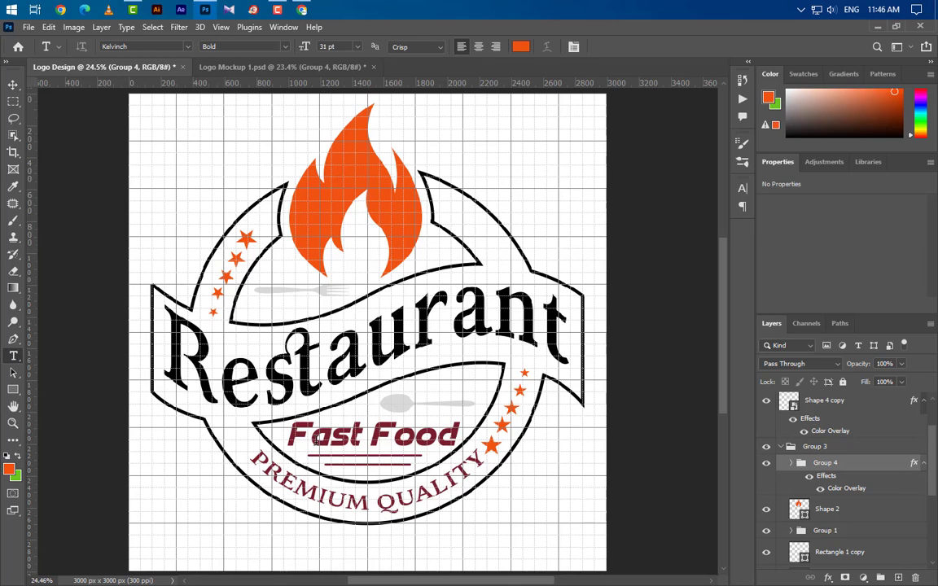
double_click(358, 436)
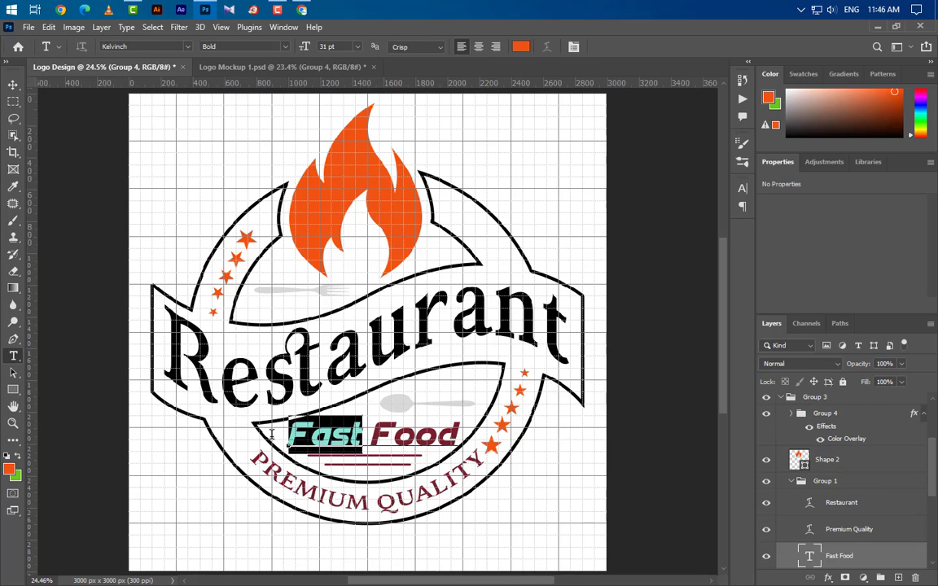
left_click(742, 188)
key("ctrl+Return")
left_click(707, 262)
left_click(397, 207)
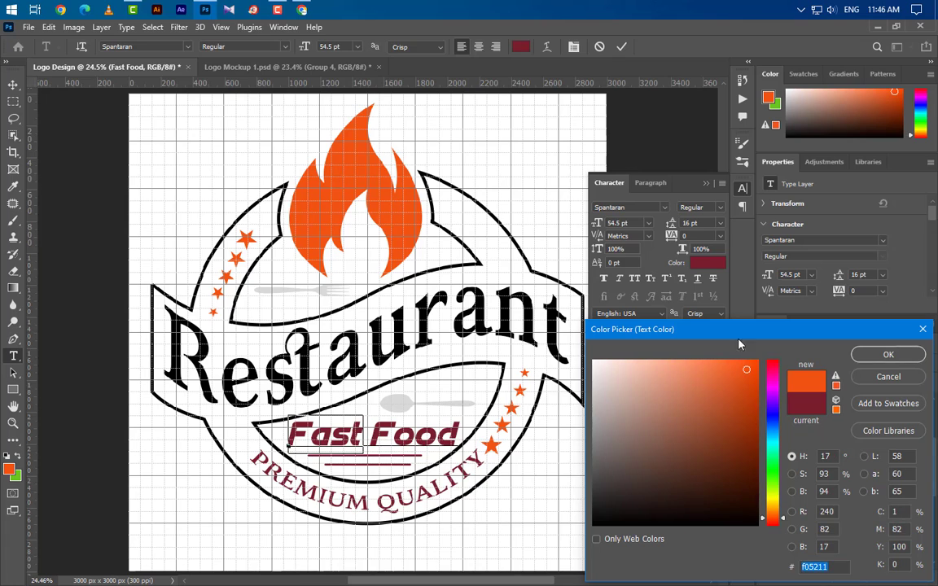
left_click(888, 357)
Recolour the word Food in the Fast Food text to white ffffff and commit the text edit.
left_click_drag(371, 436, 494, 434)
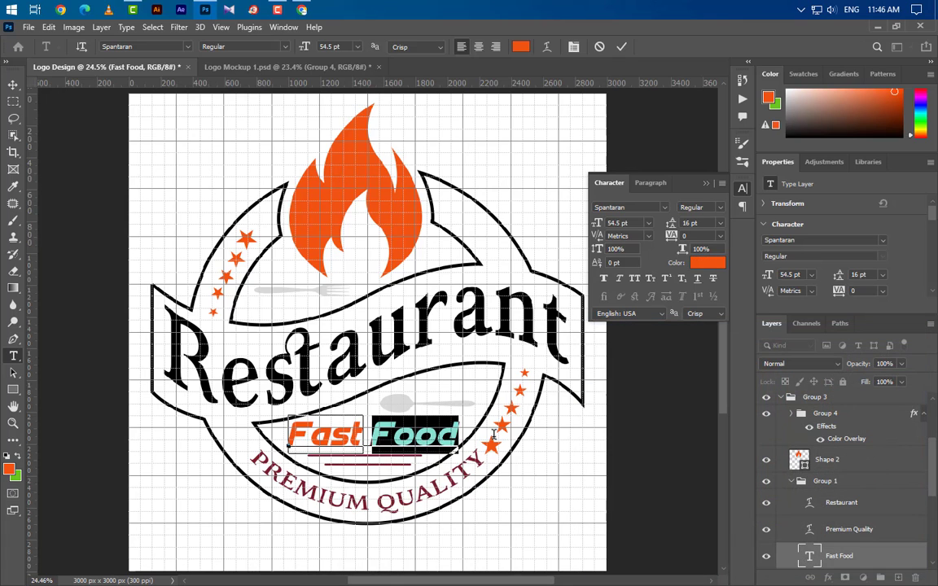
left_click(708, 263)
left_click(594, 360)
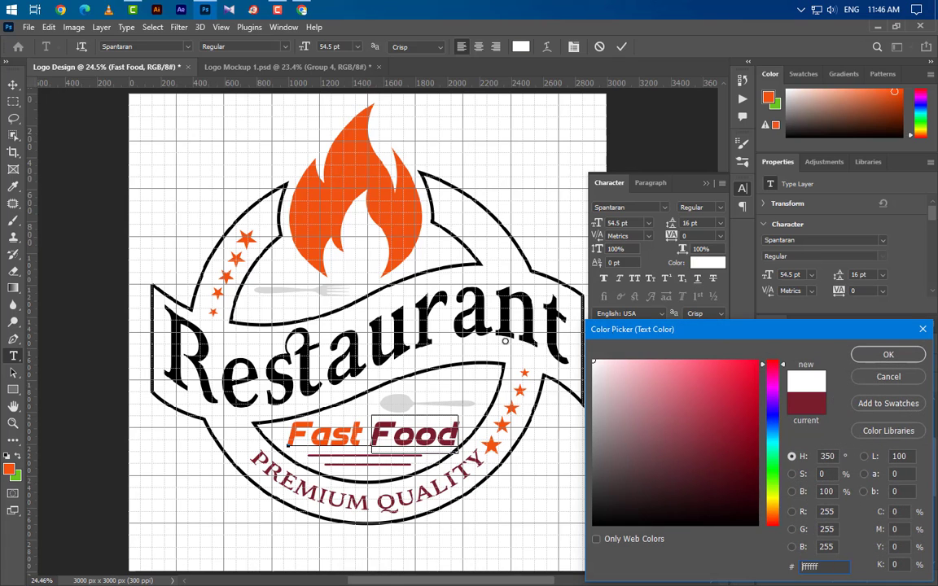
left_click(895, 357)
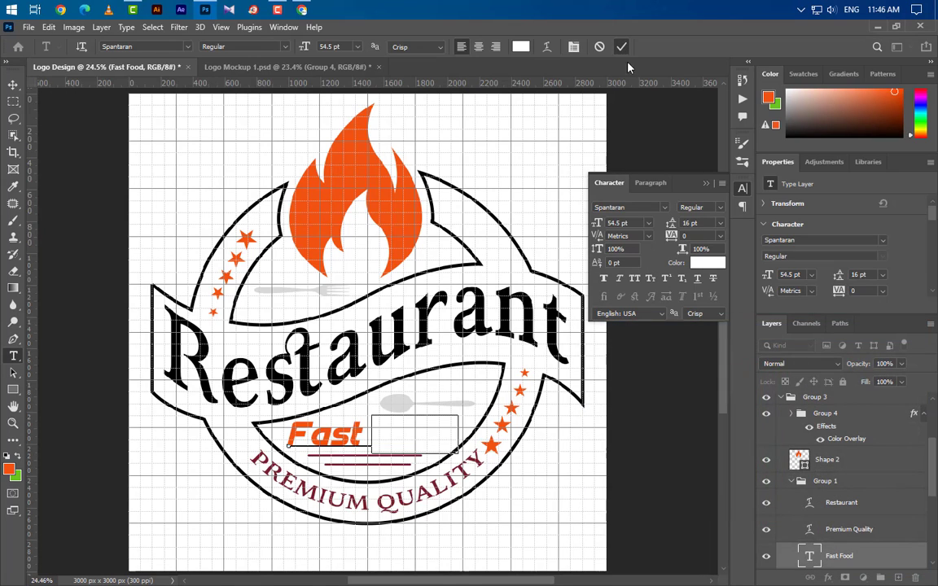
key("ctrl+Return")
left_click(704, 185)
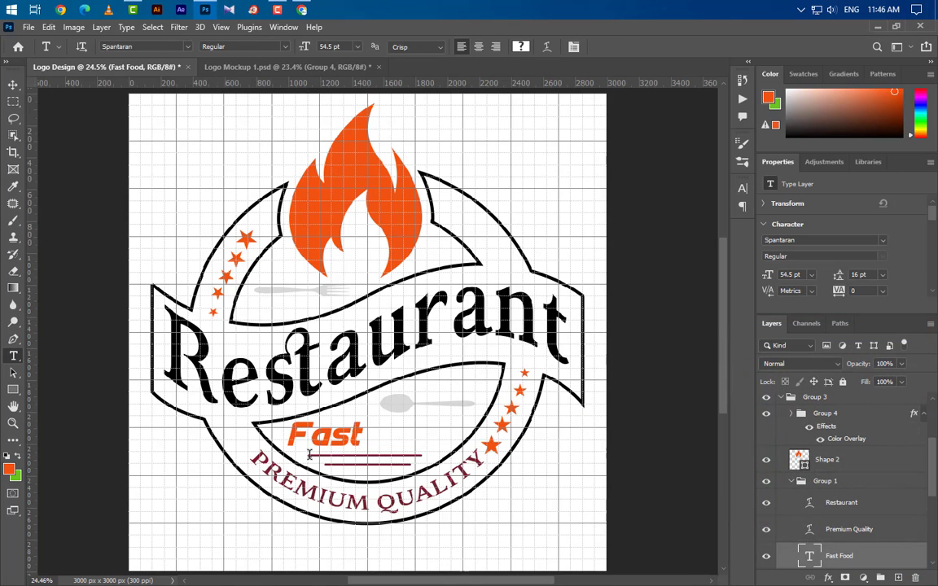
Change the Restaurant banner text colour to white.
left_click(13, 87)
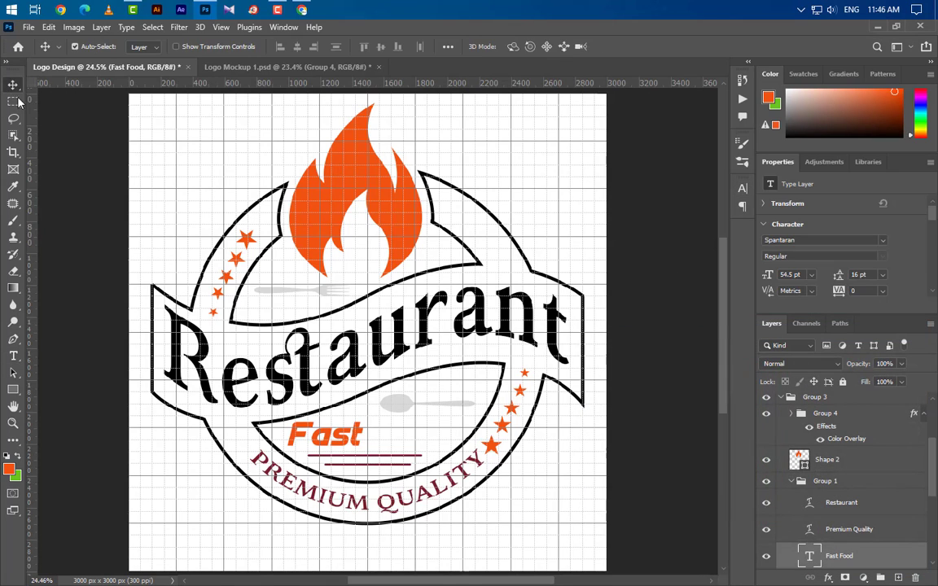
left_click(429, 334)
left_click(741, 188)
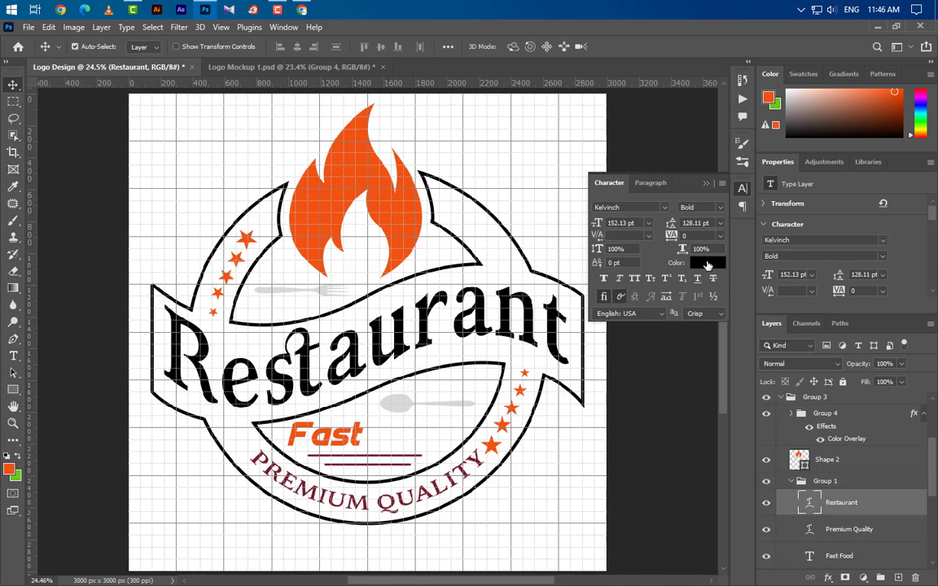
left_click(707, 263)
left_click(551, 178)
left_click(888, 356)
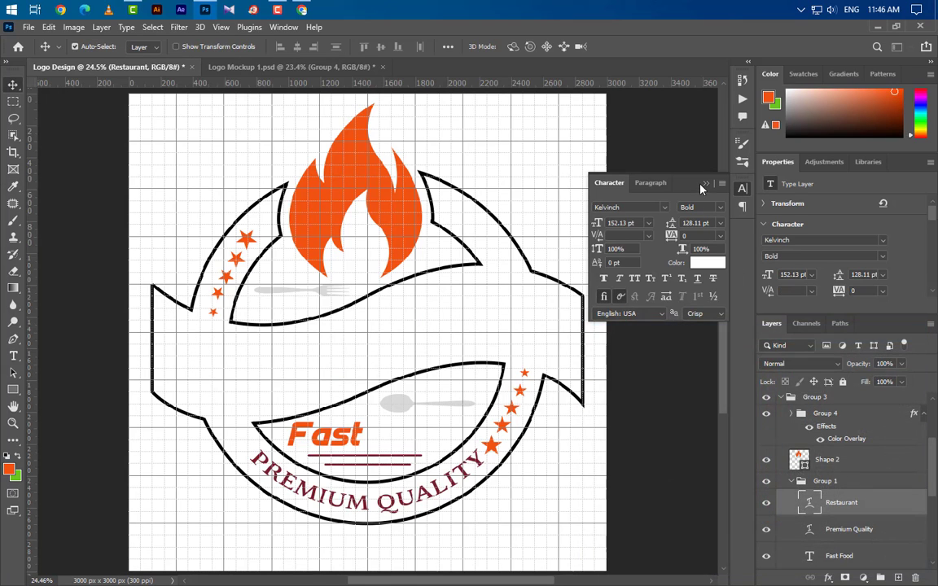
Change the curved Premium Quality text colour to white ffffff.
left_click(423, 503)
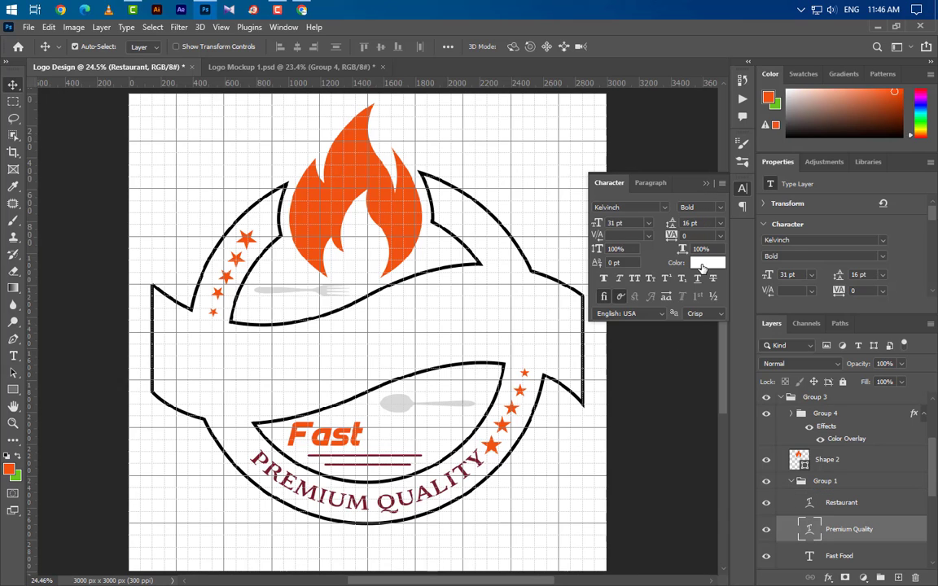
left_click(707, 263)
left_click(551, 178)
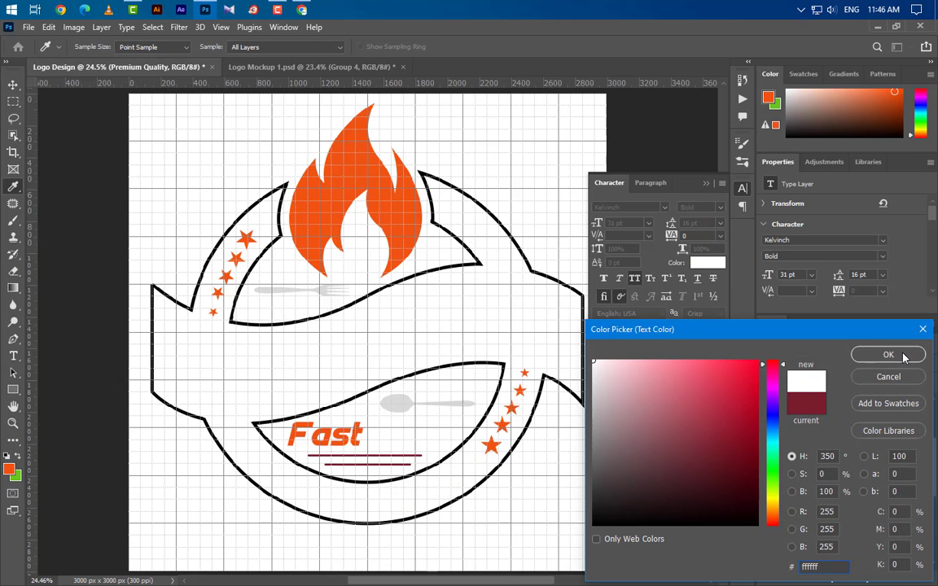
left_click(889, 355)
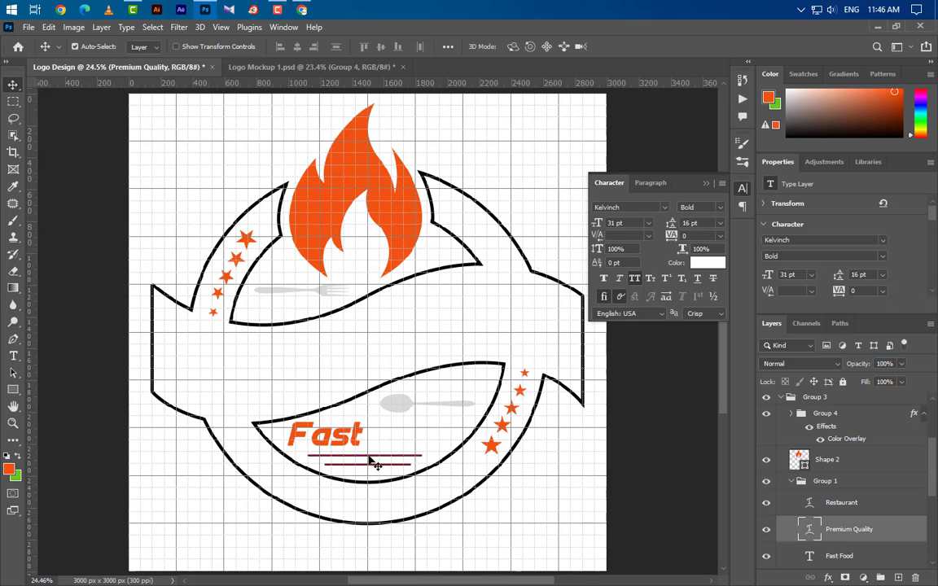
Recolour both thin bars under the Fast Food text, Rectangle 1 copy and Rectangle 1, to white ffffff.
scroll(829, 522, "down", 3)
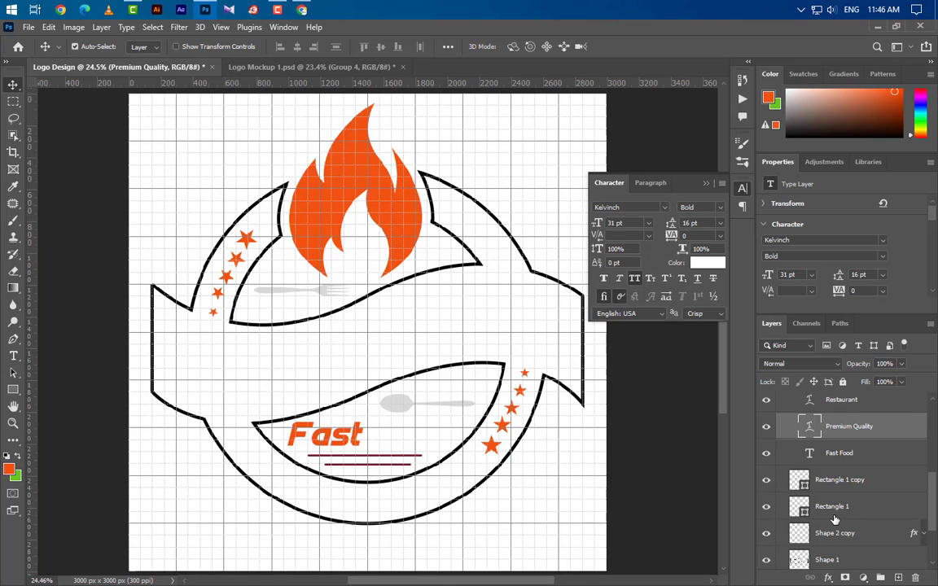
double_click(804, 486)
left_click(540, 308)
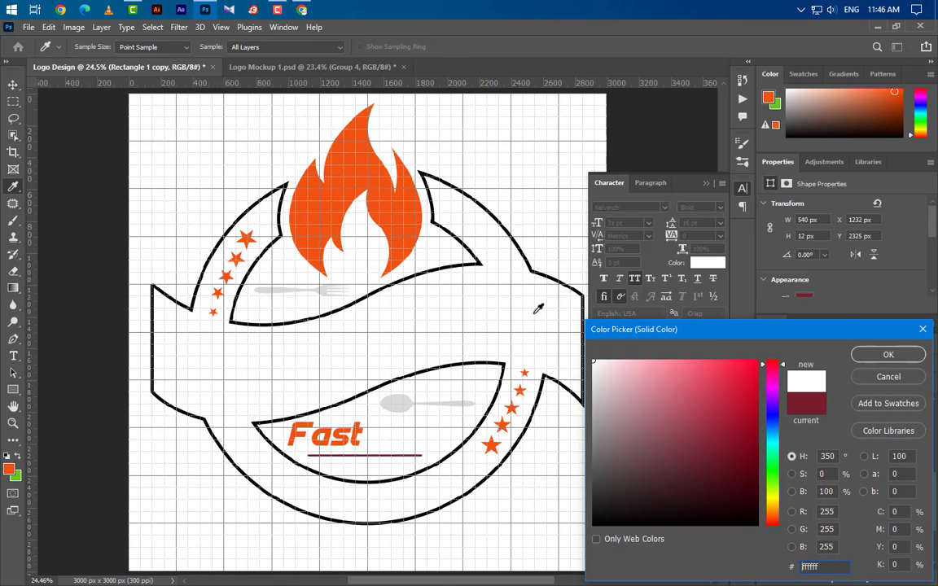
left_click(910, 353)
double_click(805, 513)
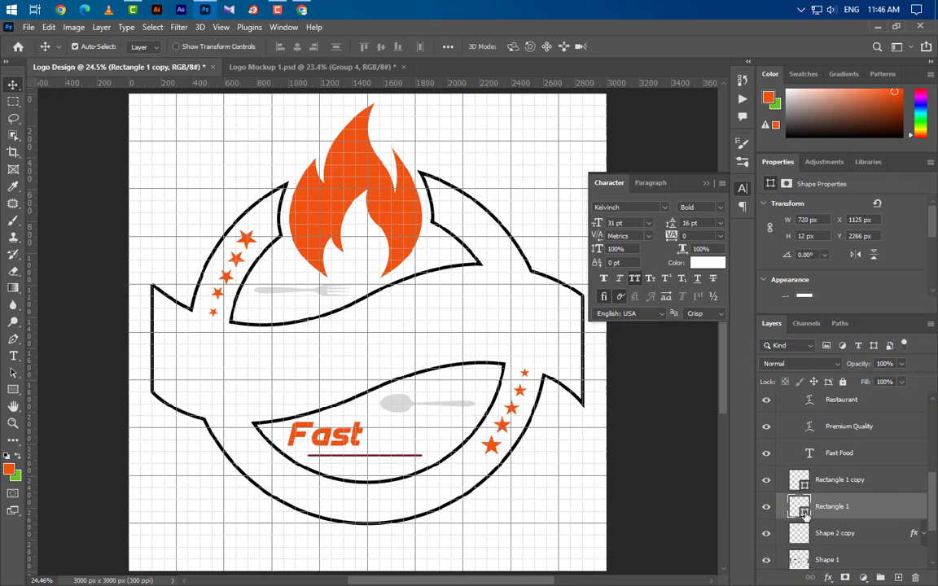
left_click(594, 361)
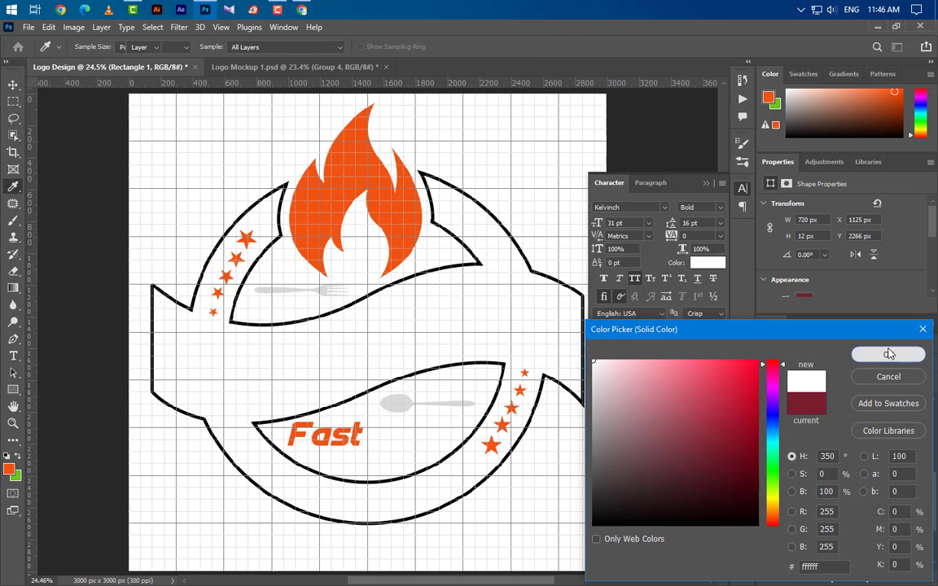
left_click(888, 354)
key("v")
left_click(706, 183)
Hide the grid on the canvas.
scroll(446, 260, "down", 1)
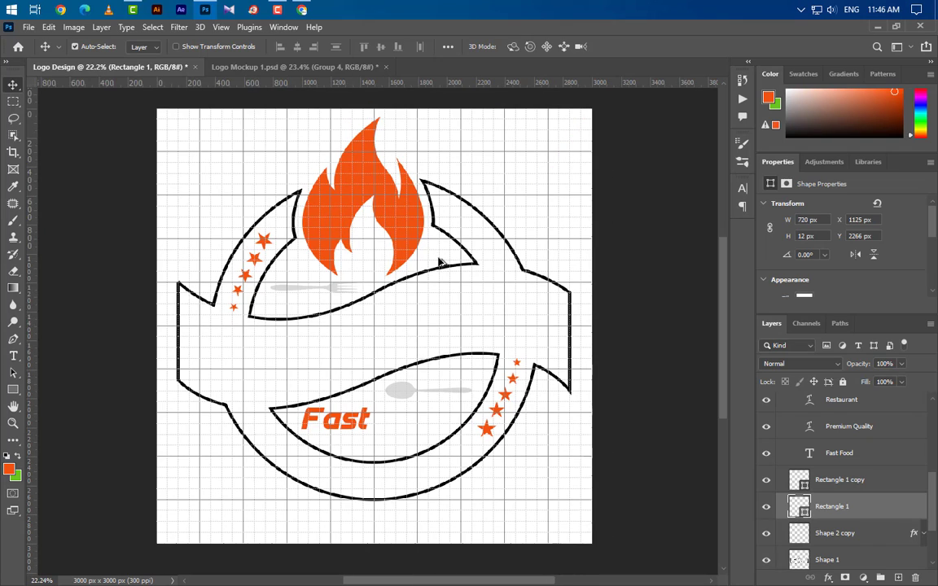
left_click(220, 27)
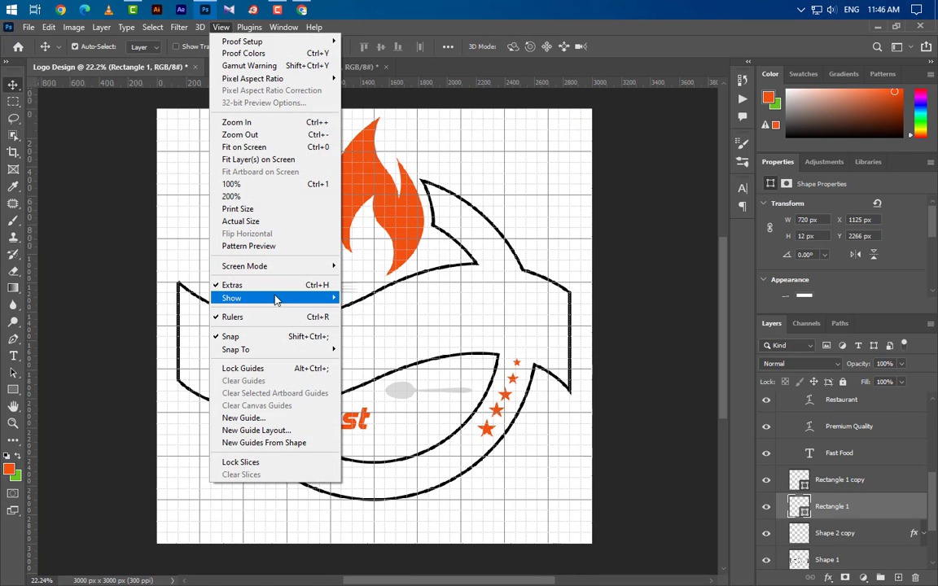
mouse_move(293, 299)
left_click(356, 335)
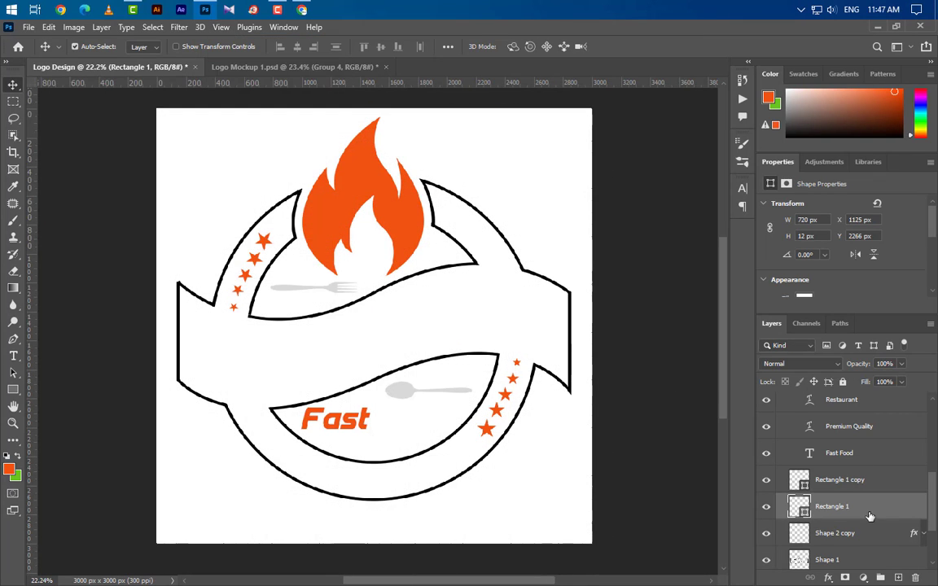
Add a black 000000 Solid Color fill layer directly above the Background layer.
scroll(870, 517, "down", 3)
left_click(868, 561)
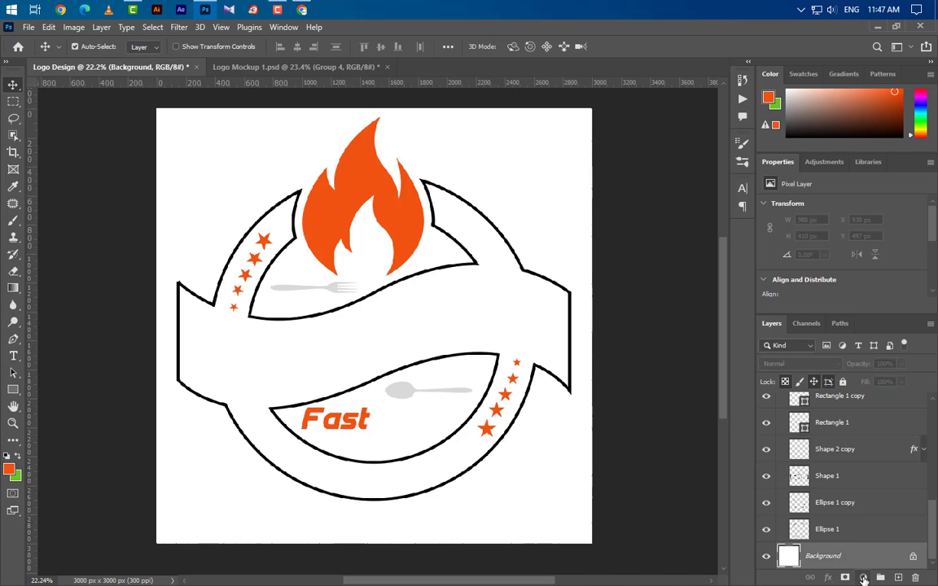
left_click(864, 578)
left_click(851, 348)
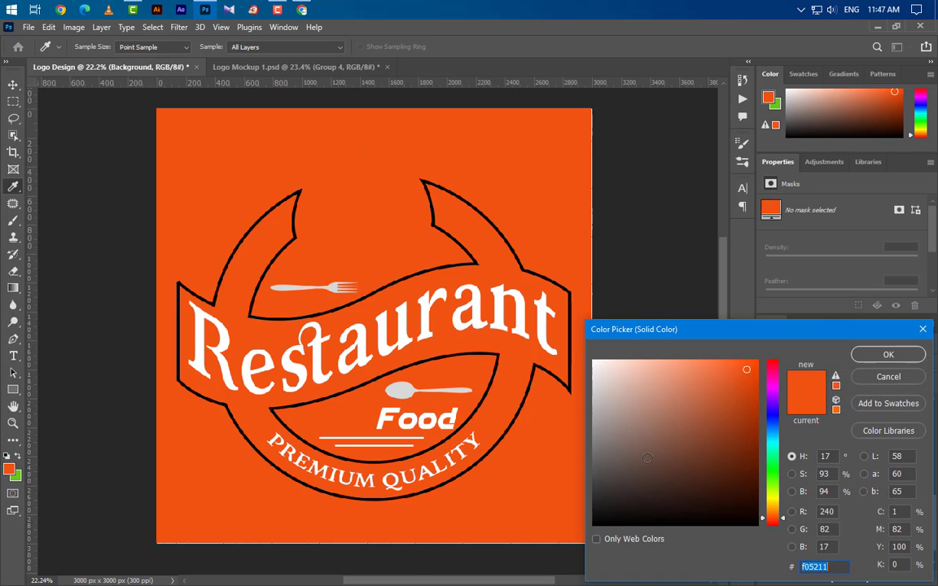
left_click_drag(648, 458, 450, 583)
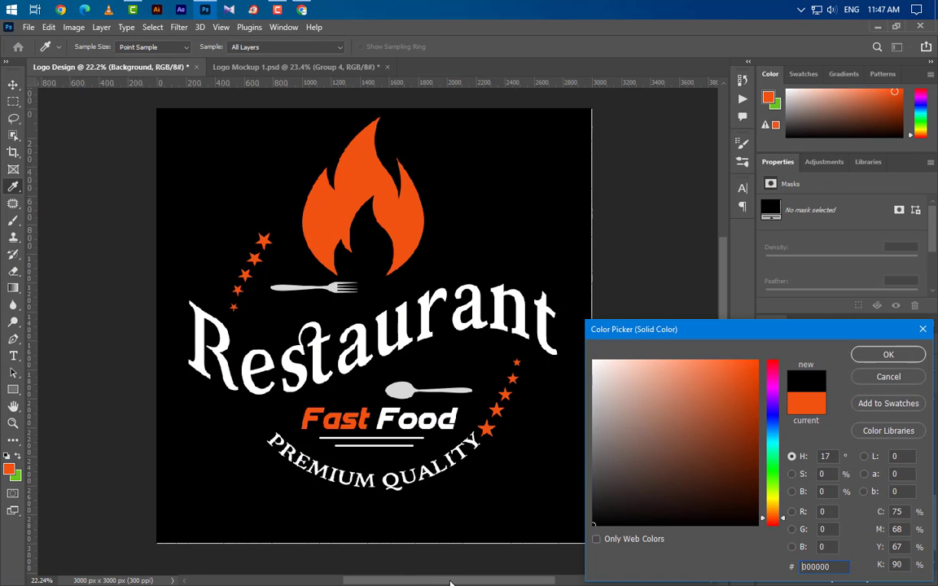
left_click(869, 358)
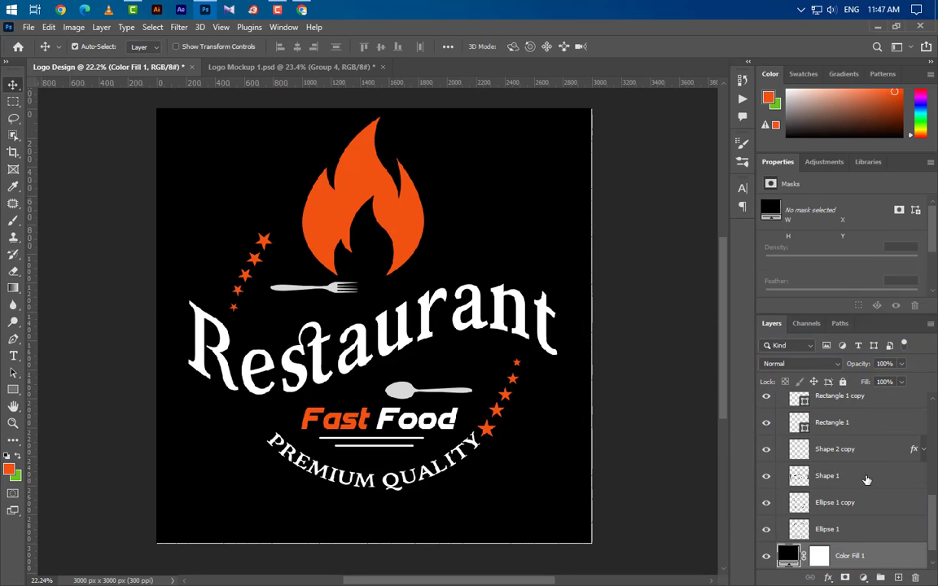
Group the outline layers Shape 2 copy, Shape 1, Ellipse 1 copy and Ellipse 1 into a new group.
left_click(866, 448)
left_click(867, 476, "ctrl")
left_click(871, 503, "ctrl")
left_click(888, 531, "ctrl")
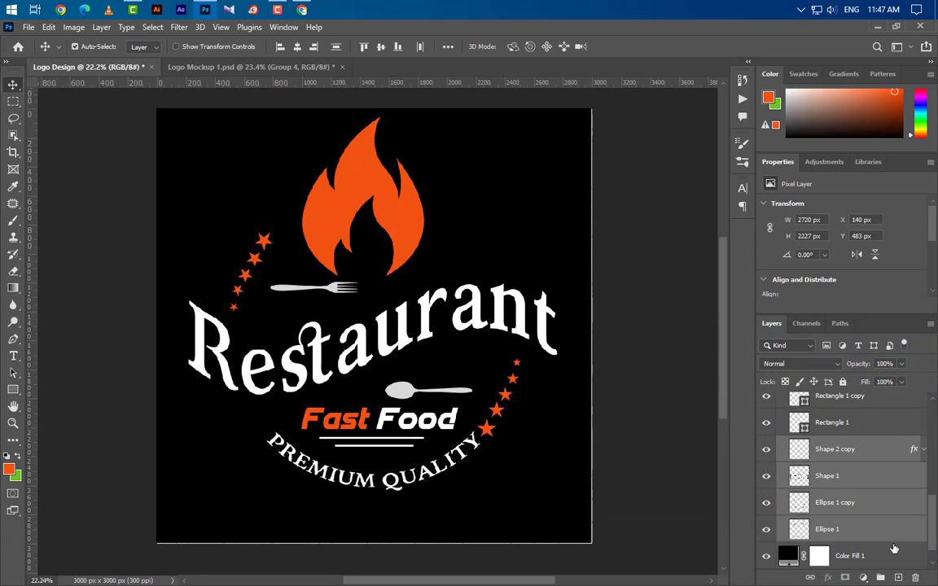
left_click(881, 578)
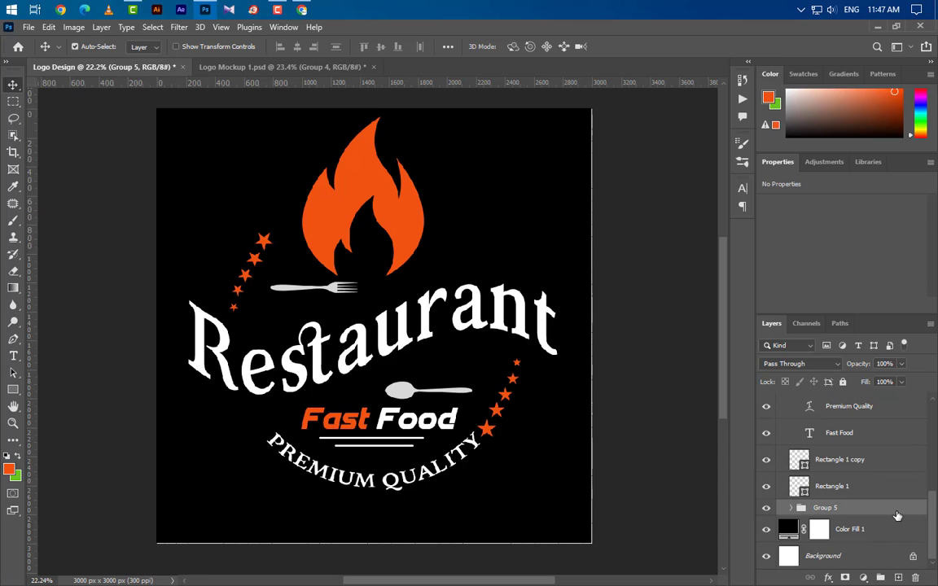
Apply a green 6ac322 Color Overlay at 100% opacity to Group 5, which holds the outline shapes.
double_click(897, 516)
left_click(513, 376)
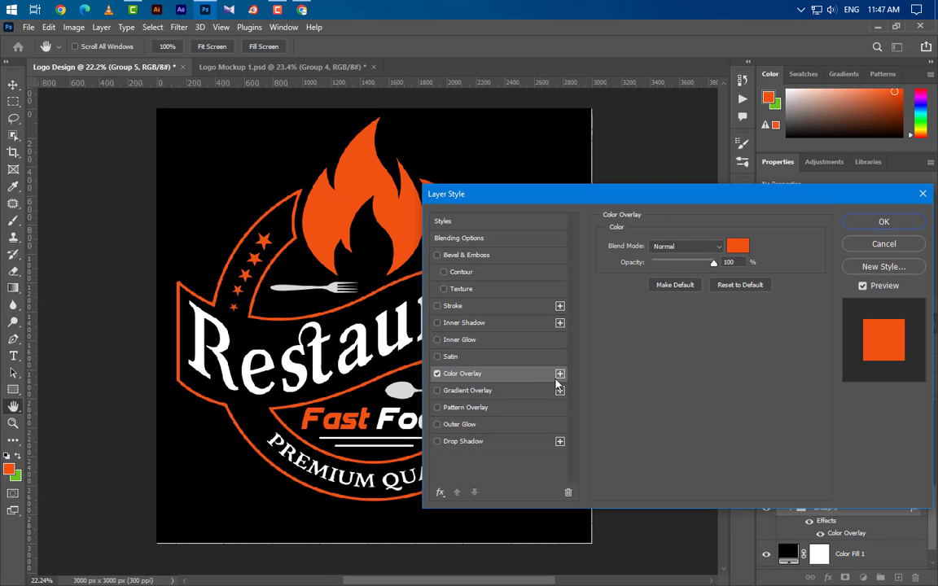
left_click(738, 246)
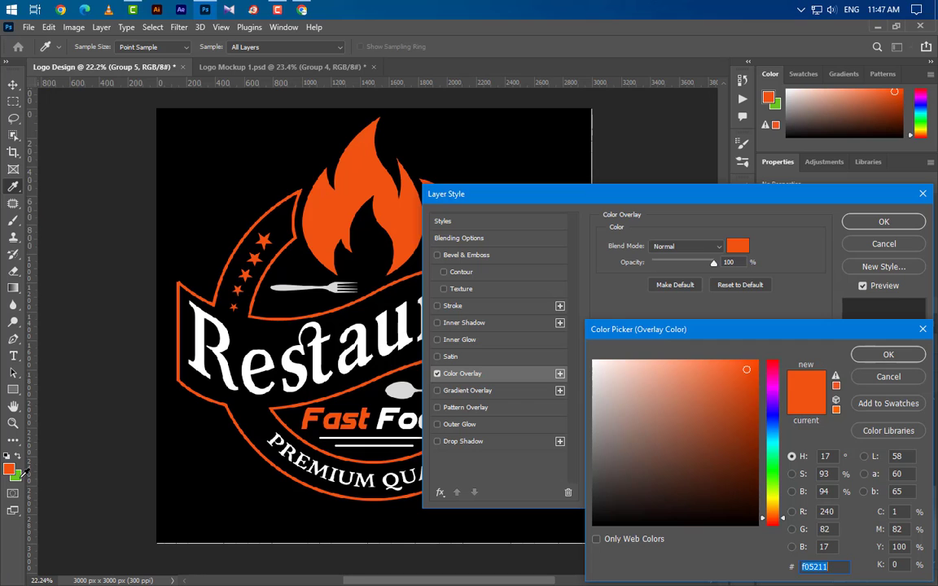
type("6ac322")
left_click(922, 356)
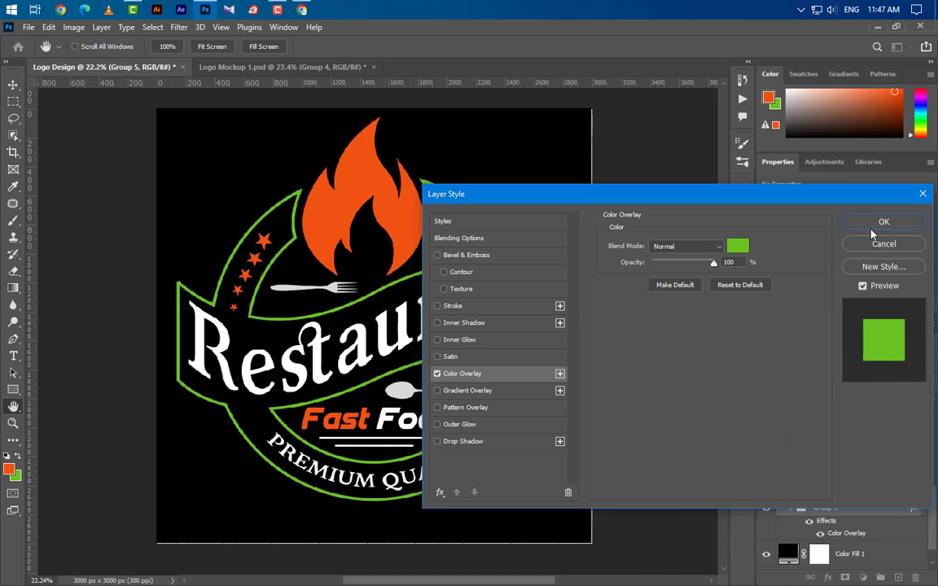
left_click(880, 225)
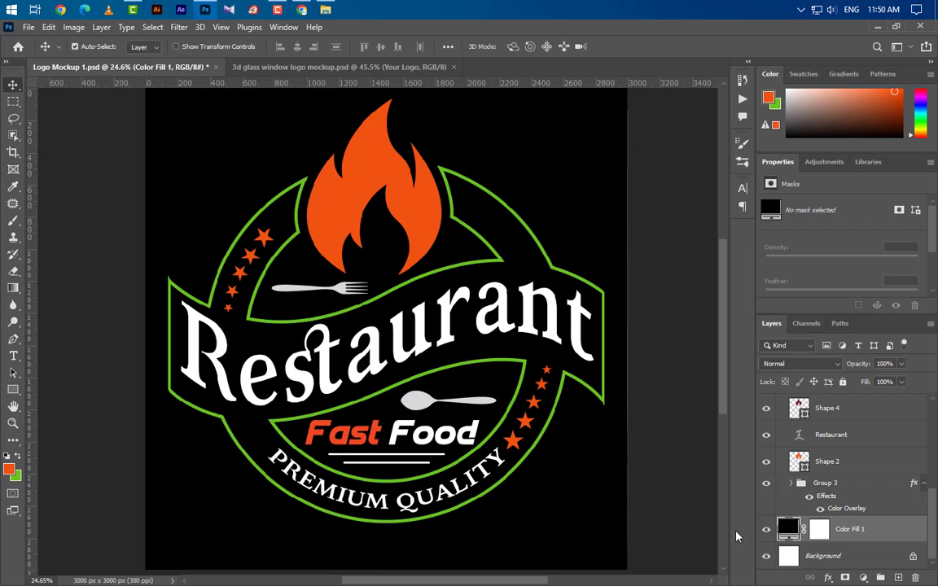
Hide the Color Fill 1 and Background layers and stamp the visible logo onto a new layer above Group 4.
left_click(766, 531)
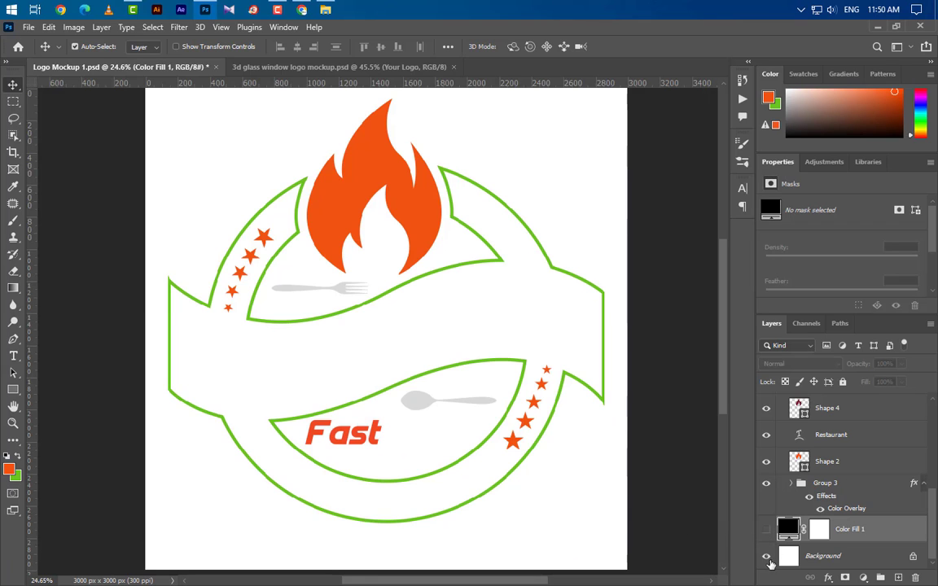
left_click(766, 557)
scroll(858, 478, "up", 2)
scroll(858, 479, "up", 2)
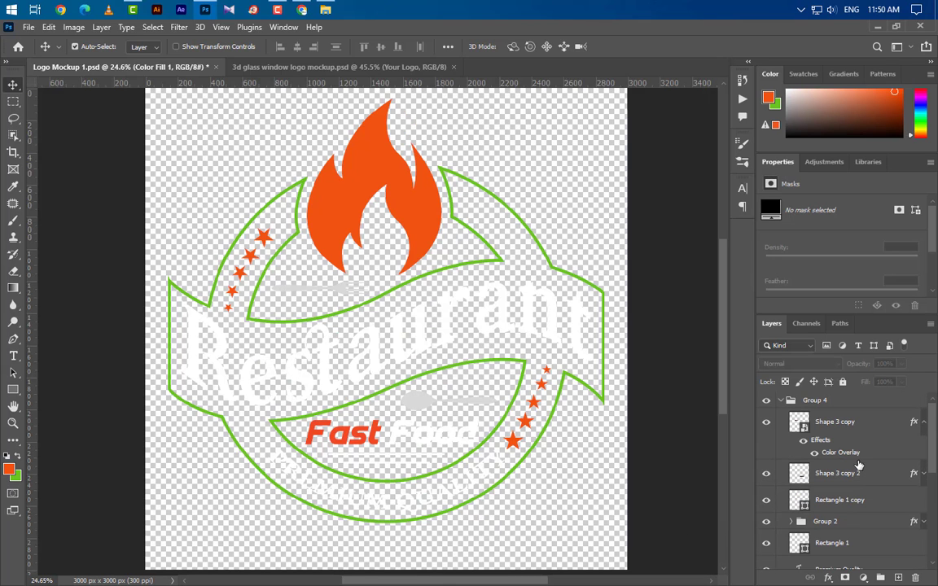
left_click(860, 402)
key("ctrl+alt+shift+e")
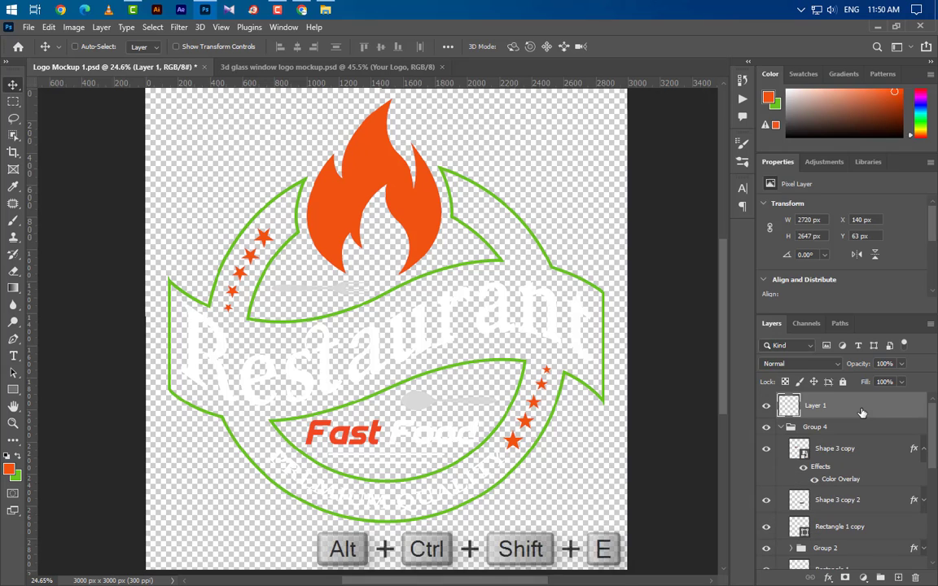
Open the Your Logo smart object of the 3d glass window mockup and copy the merged logo layer into it.
left_click(327, 67)
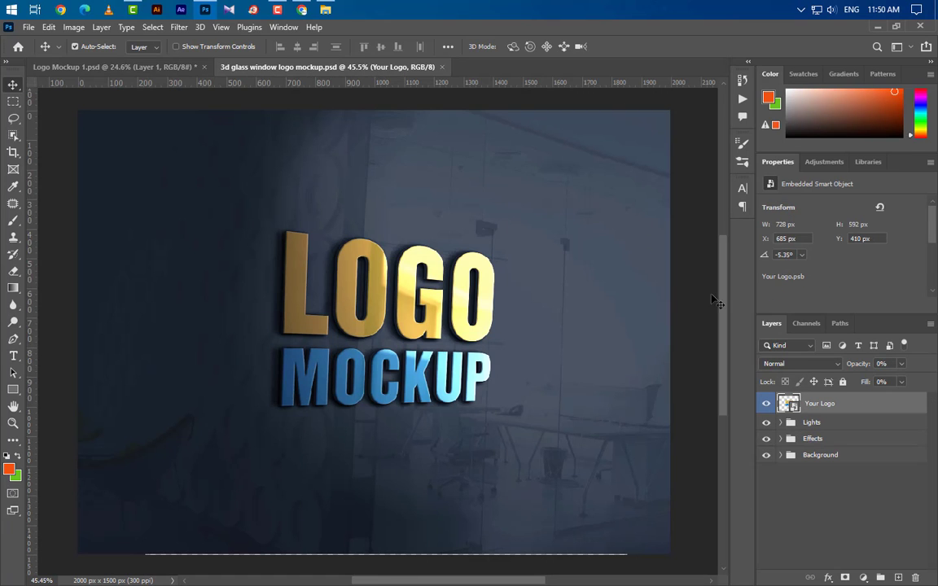
double_click(794, 407)
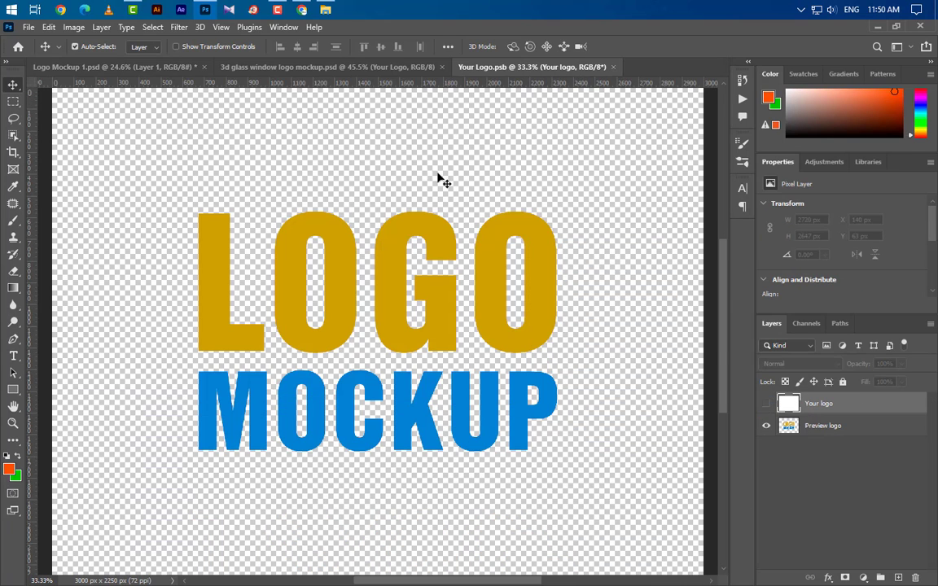
left_click(114, 68)
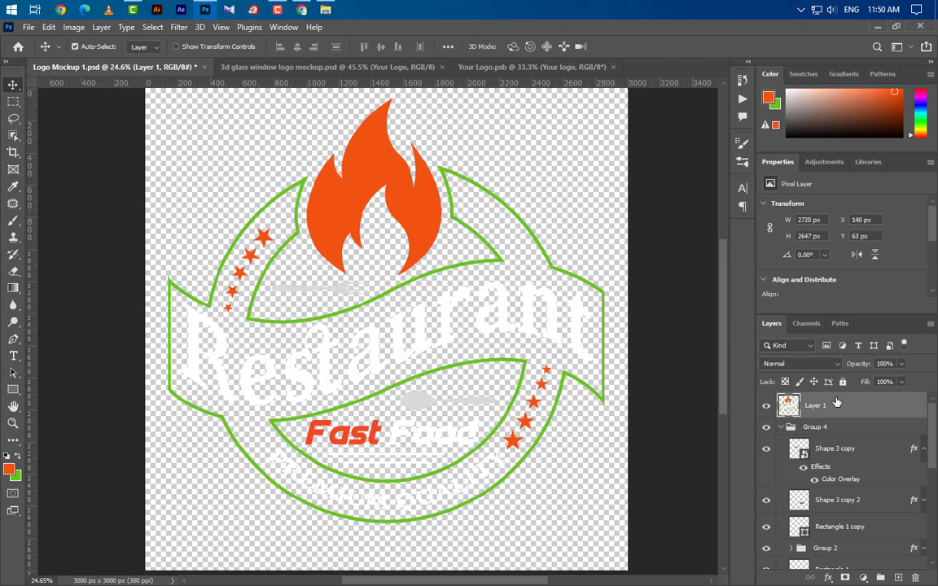
left_click_drag(836, 402, 397, 328)
Scale the placed logo to 63.5% and centre it on the smart object's canvas at X 1500, Y 1125 px.
key("ctrl+t")
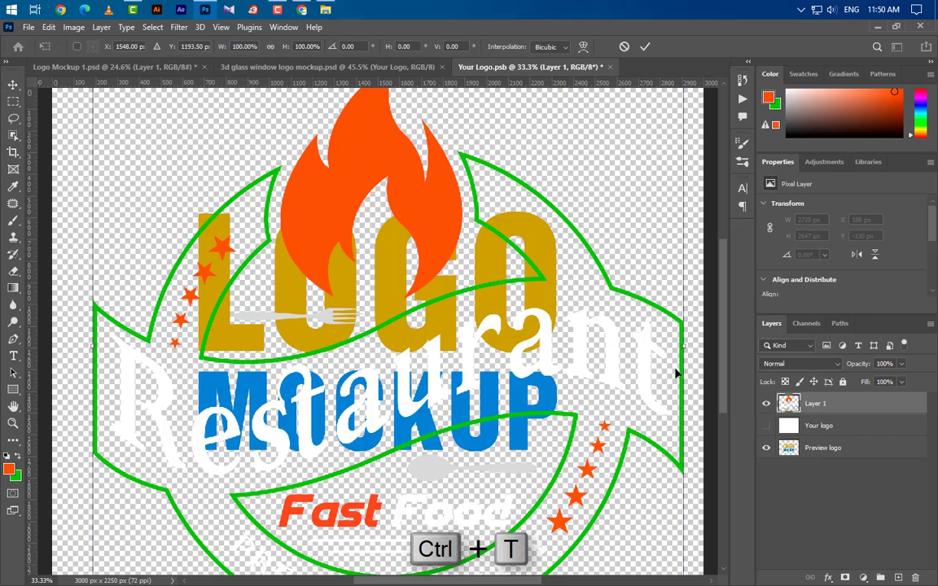
left_click_drag(683, 346, 555, 329)
left_click_drag(90, 347, 198, 346)
left_click_drag(355, 368, 360, 353)
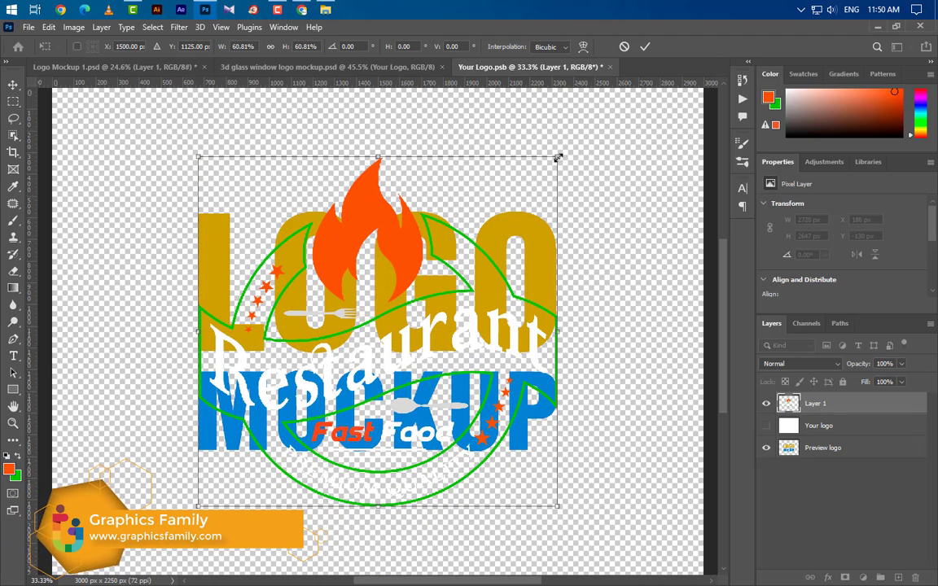
left_click_drag(557, 155, 567, 151)
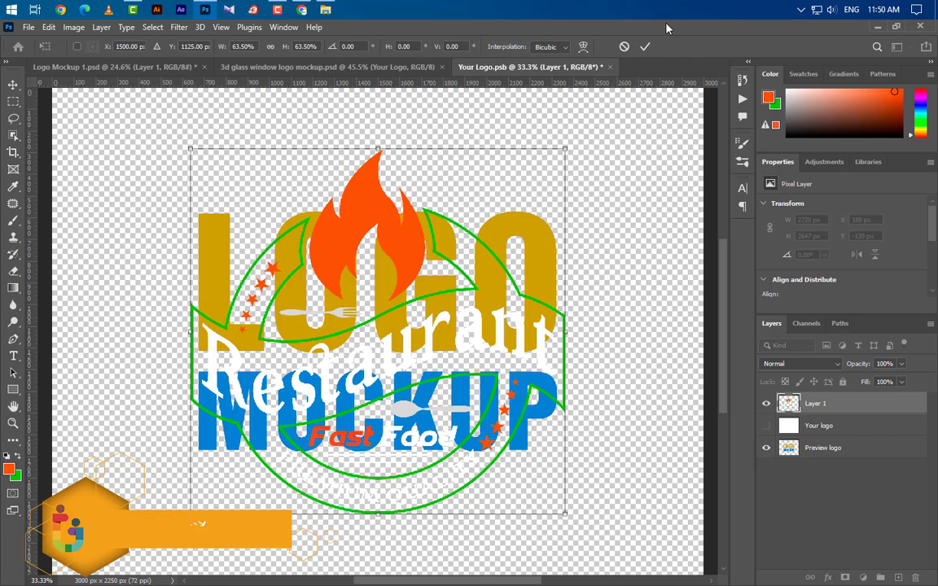
left_click(645, 47)
Hide the Preview logo layer, save and close the smart object, and show the 3d glass window mockup.
left_click(766, 448)
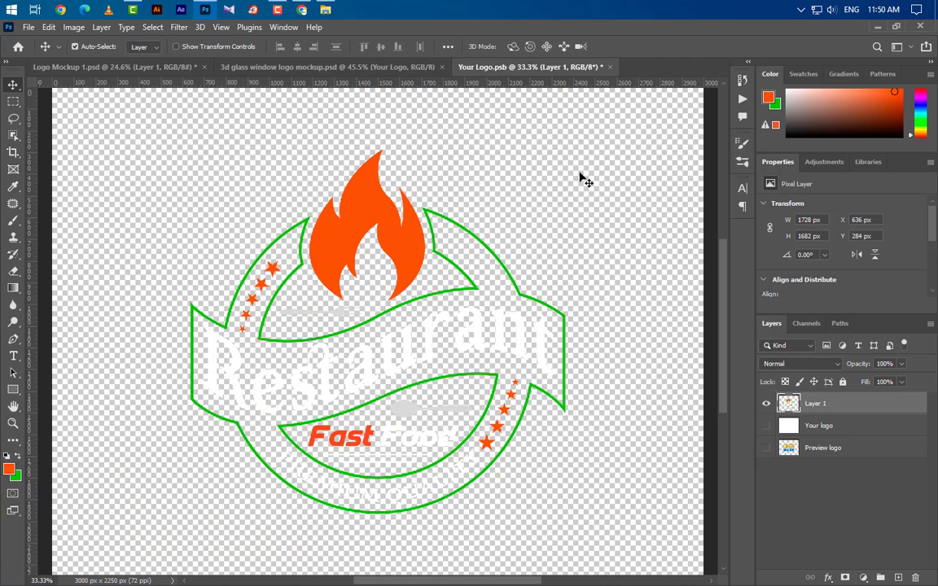
left_click(610, 66)
left_click(403, 237)
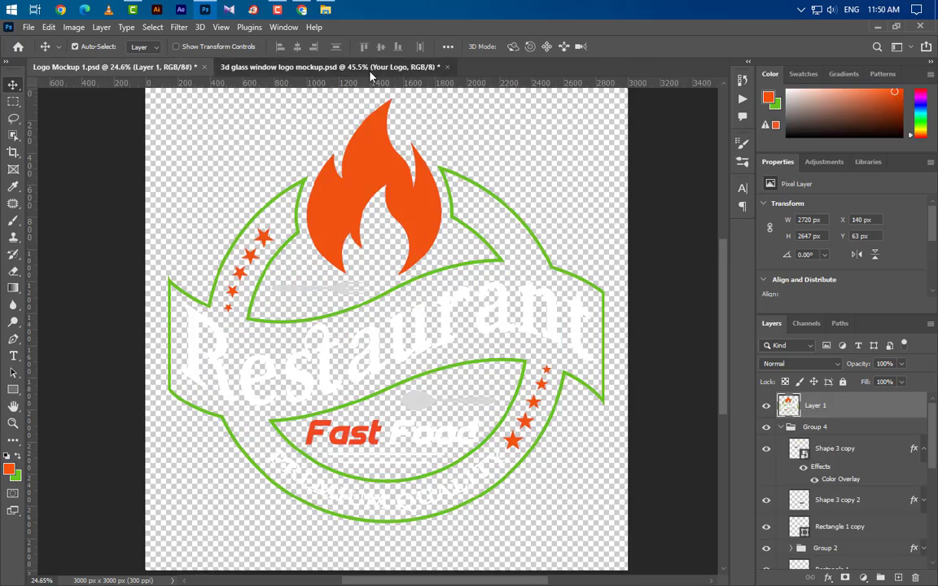
left_click(326, 67)
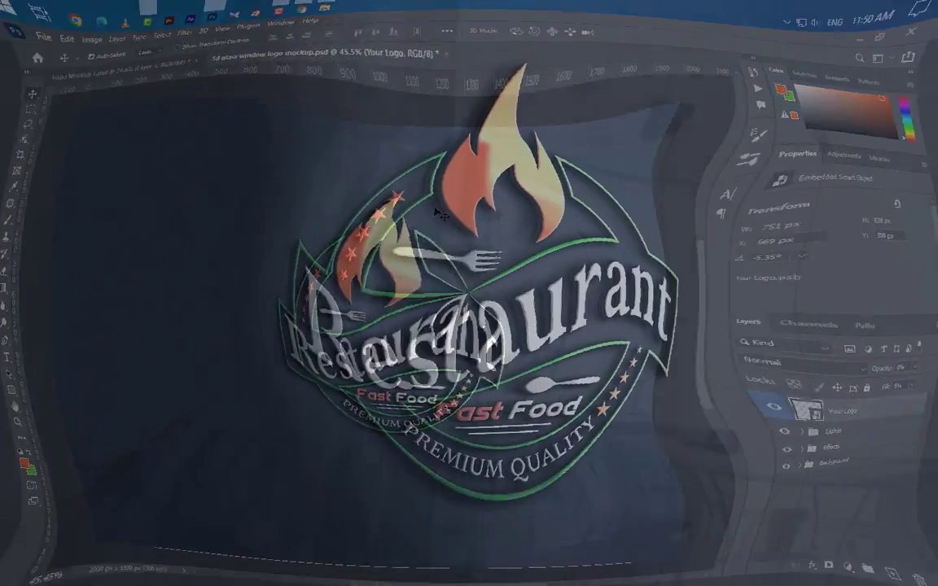